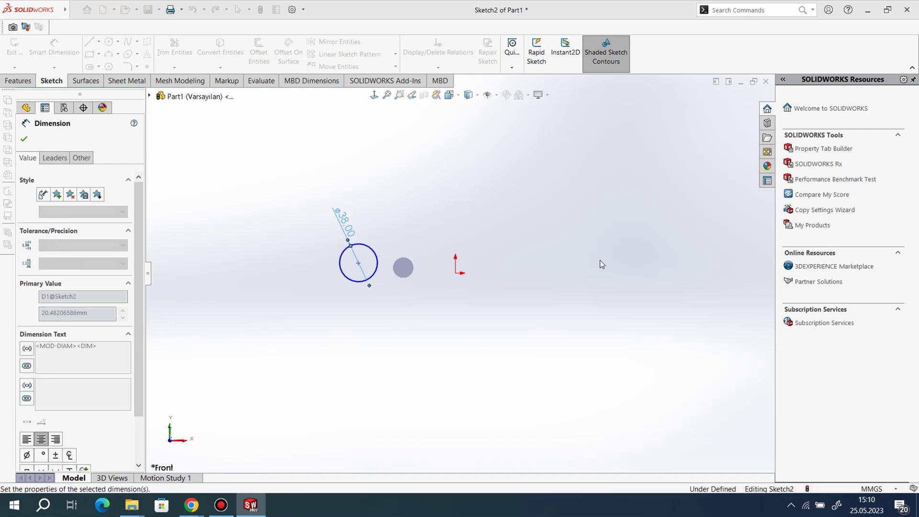
- Sketch a horizontal line about 97 mm long from the 38 mm circle's bottom point and attach its right end to the origin
click(98, 42)
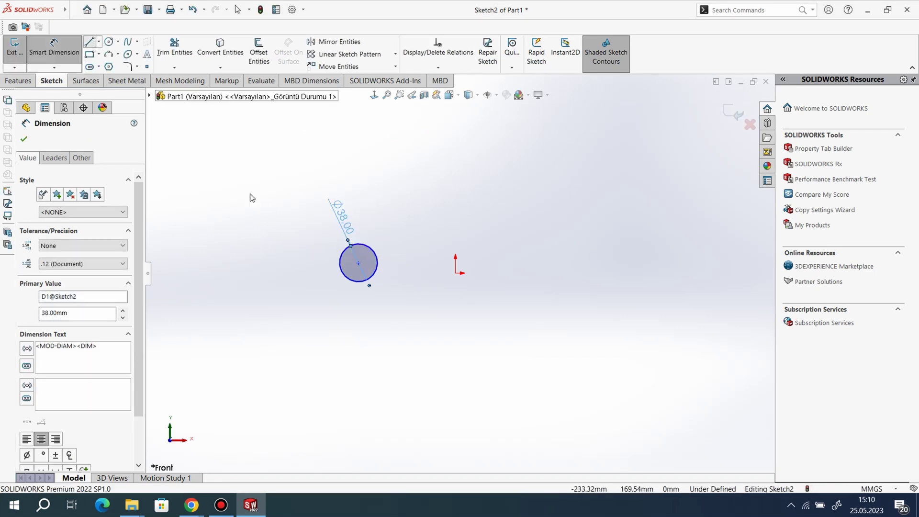
click(359, 282)
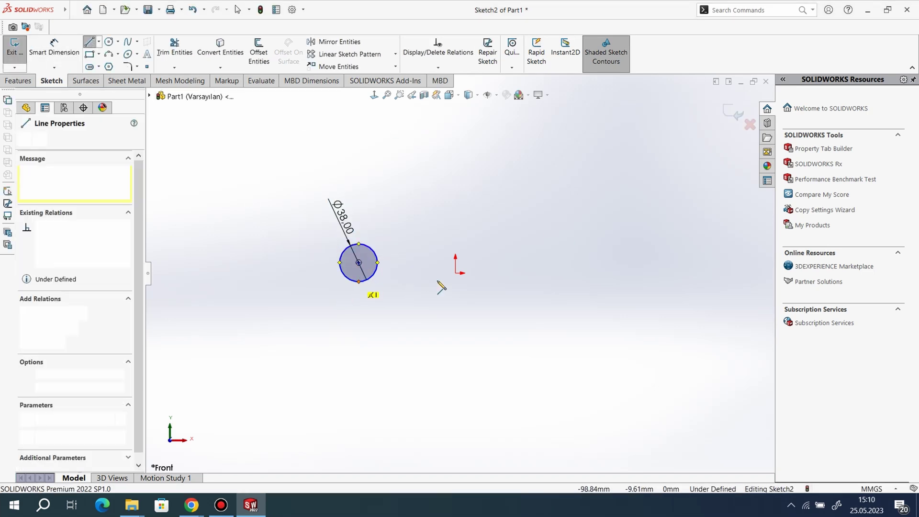
click(456, 282)
right_click(478, 234)
click(498, 237)
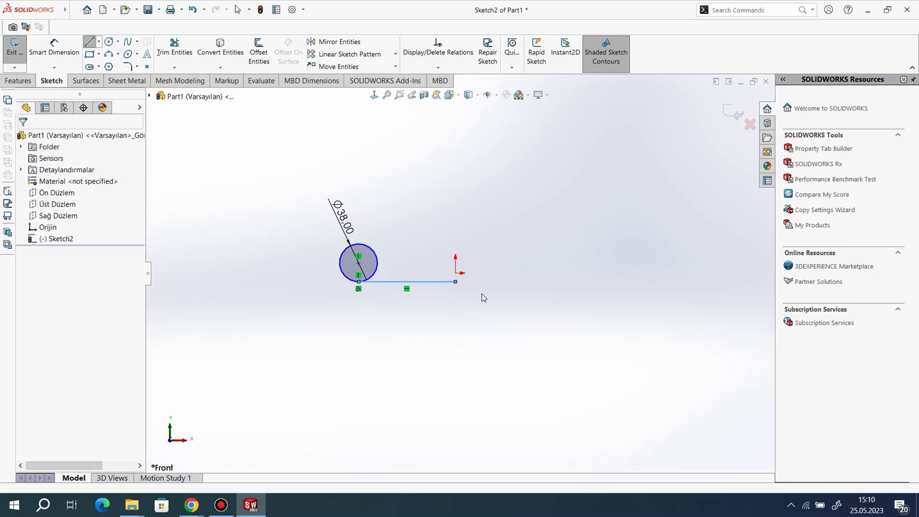
drag(455, 282, 456, 273)
- Dimension the horizontal base line's length to 190 mm
click(54, 48)
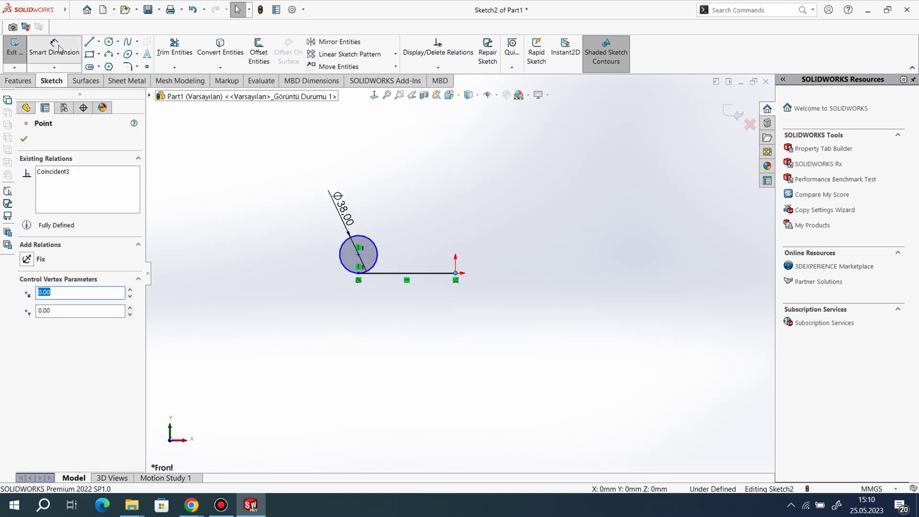
click(359, 273)
click(455, 273)
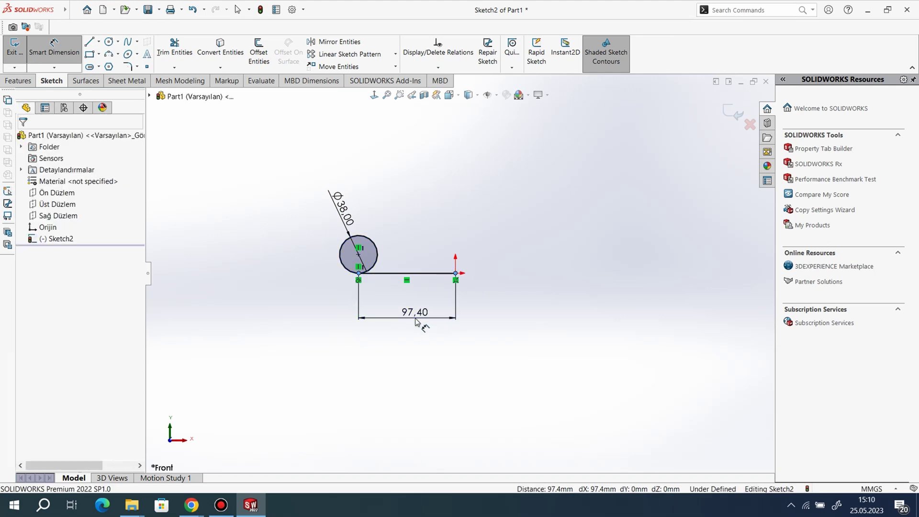
click(415, 319)
text(95)
key(Return)
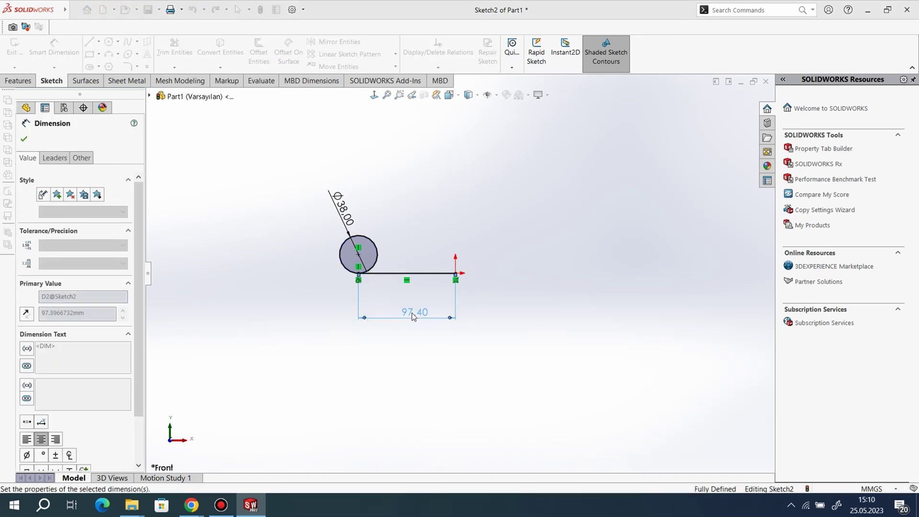
scroll(523, 290, down, 1)
scroll(306, 227, up, 2)
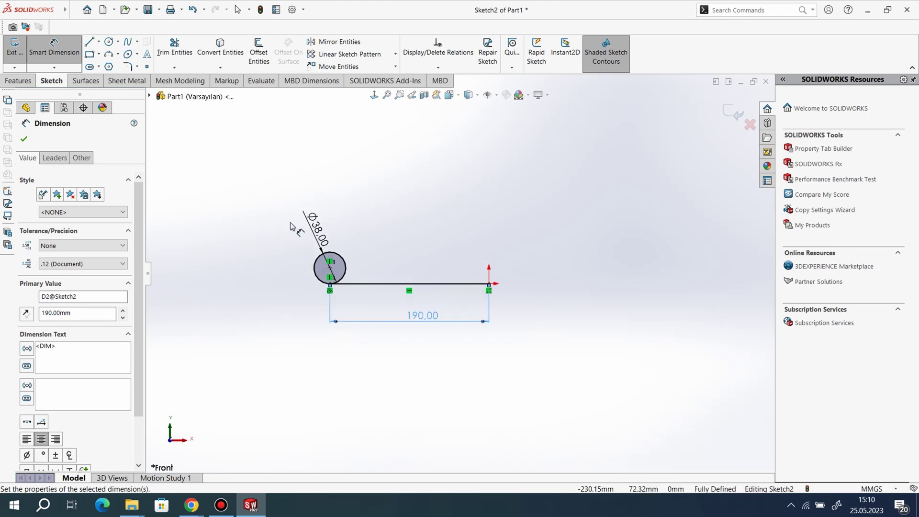
scroll(302, 220, down, 2)
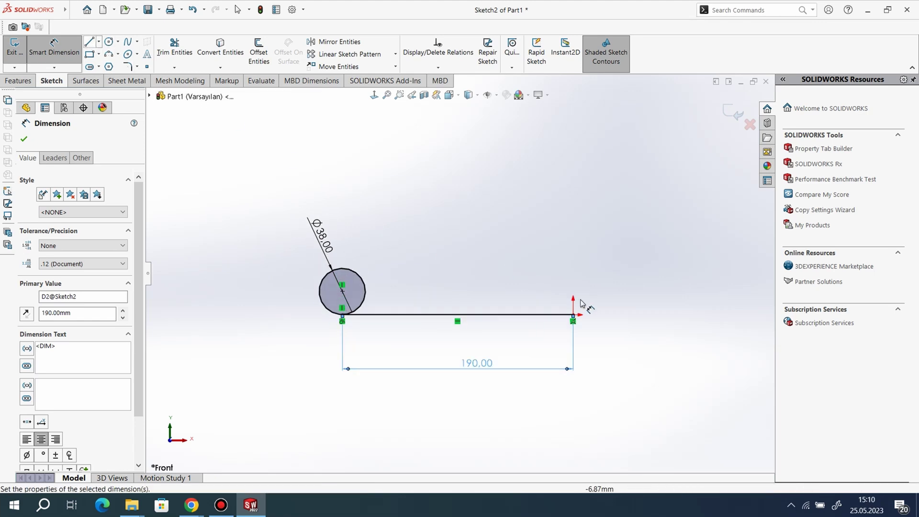
click(26, 139)
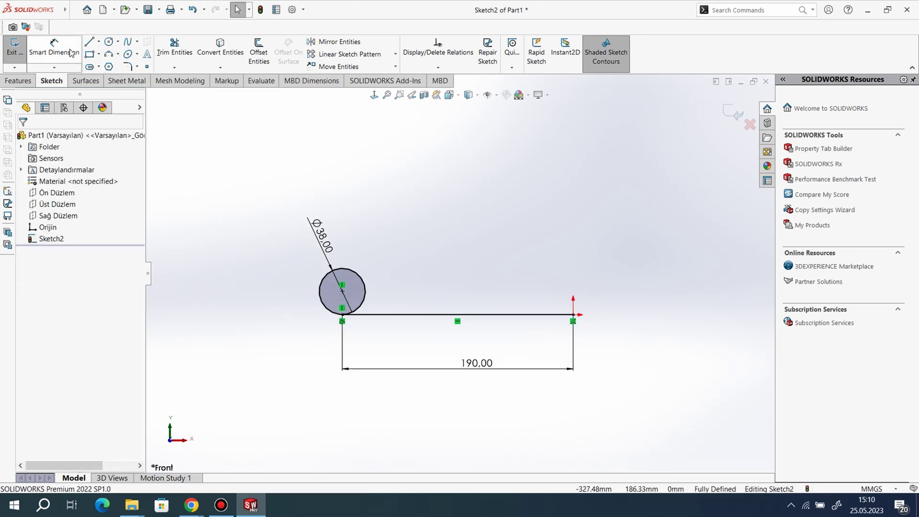
- Sketch a vertical line about 108 mm long upward from the origin and convert it to construction geometry
click(95, 43)
click(574, 315)
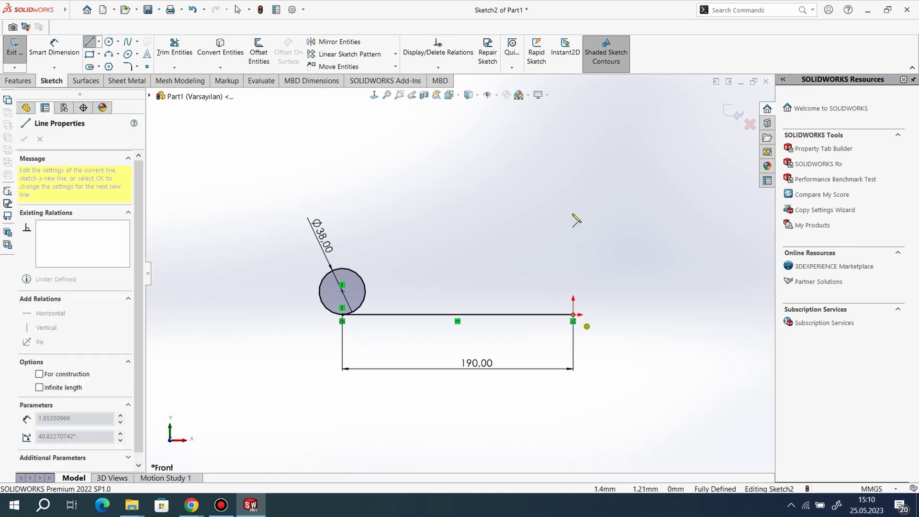
click(574, 185)
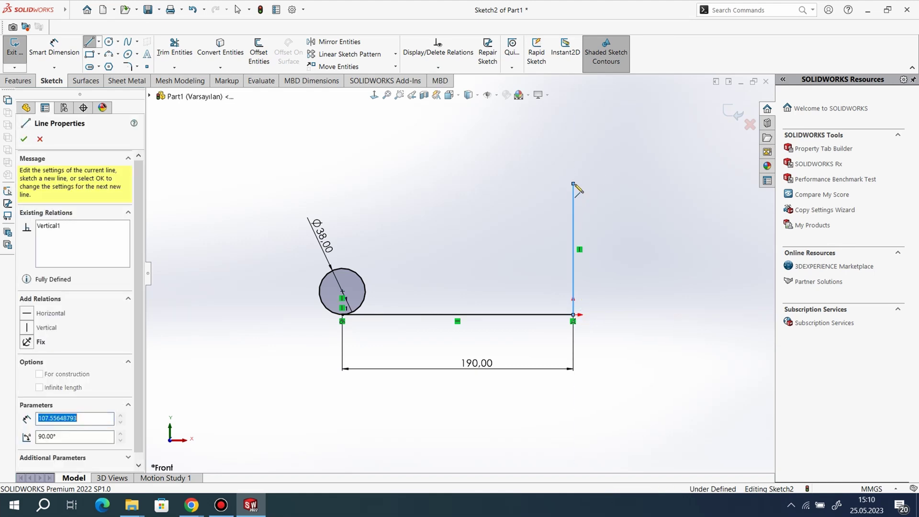
right_click(486, 163)
click(501, 181)
key(Escape)
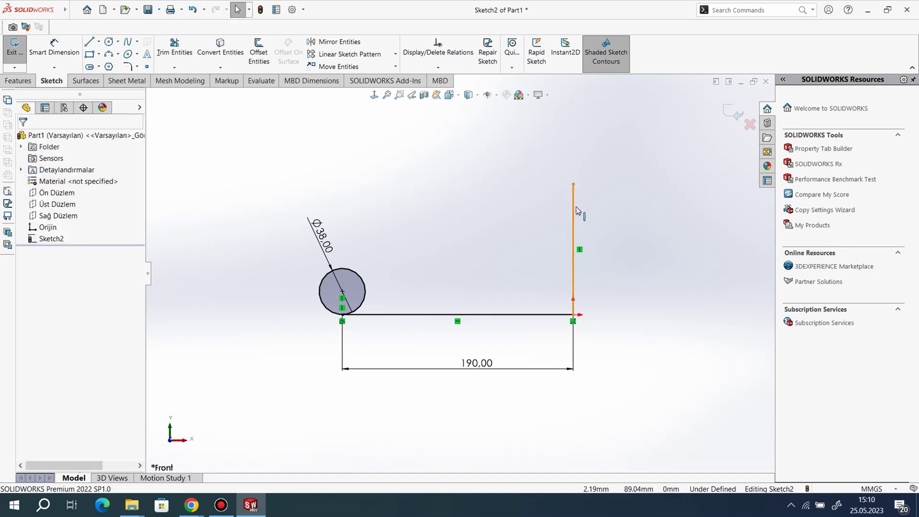
click(574, 213)
right_click(574, 207)
click(603, 198)
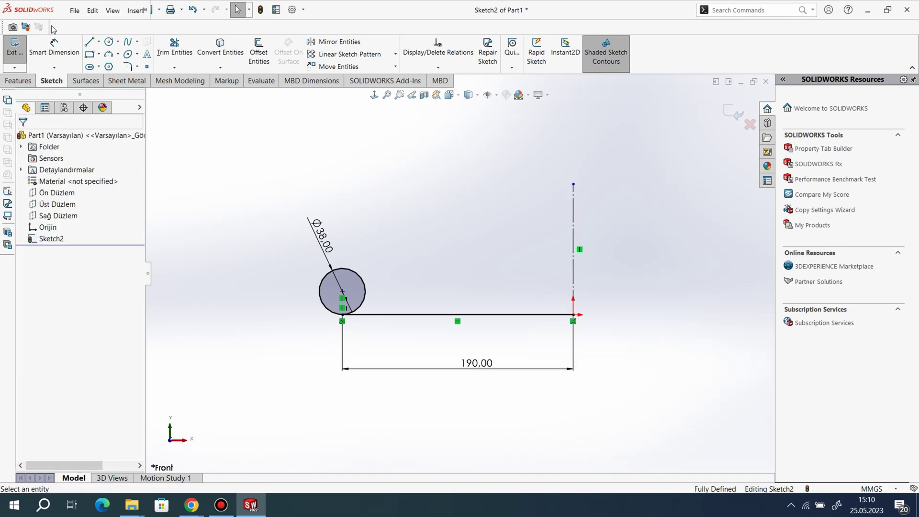
- Sketch a corner rectangle about 70 by 33 mm, extending up and left from the vertical centerline's upper endpoint
click(95, 56)
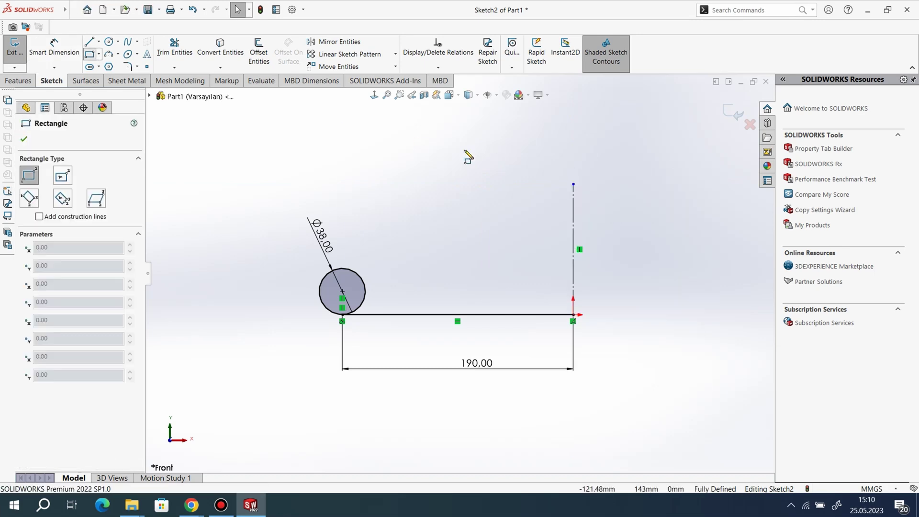
click(573, 183)
click(488, 142)
right_click(383, 140)
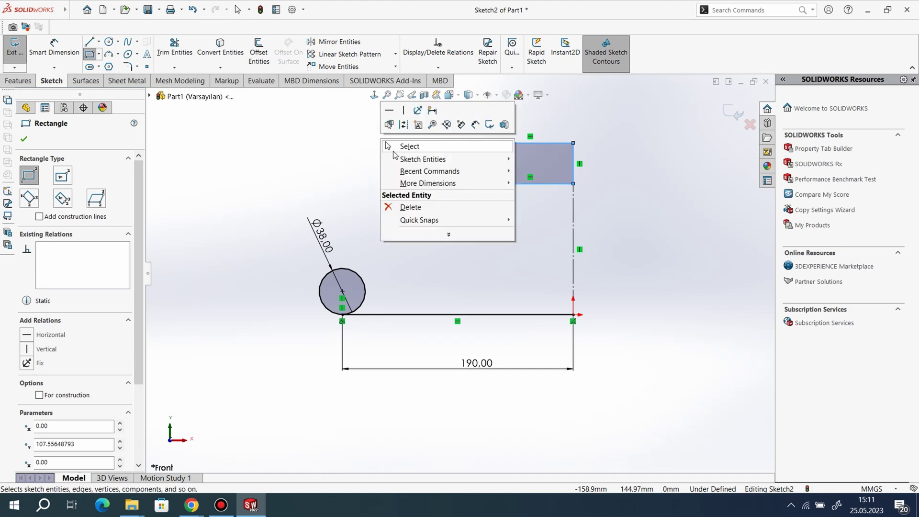
click(400, 146)
- Convert both vertical sides of the rectangle to construction geometry
right_click(575, 152)
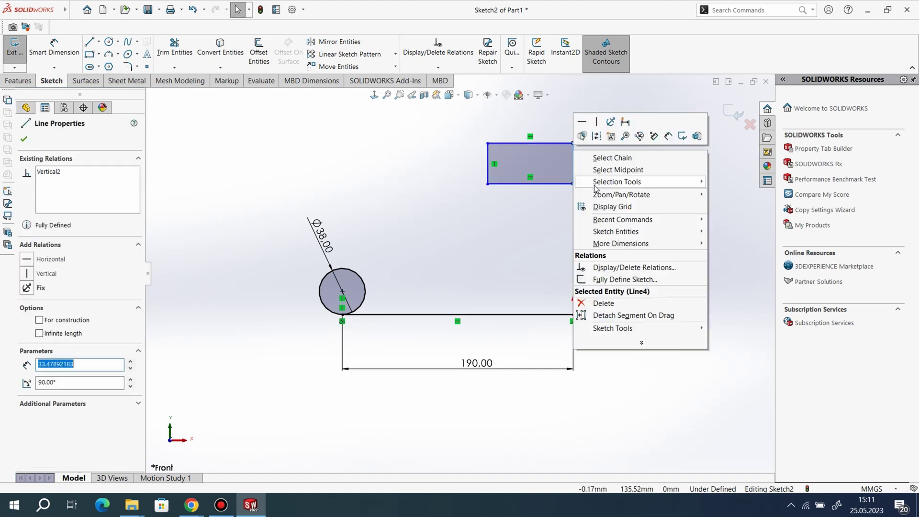
click(598, 125)
click(492, 157)
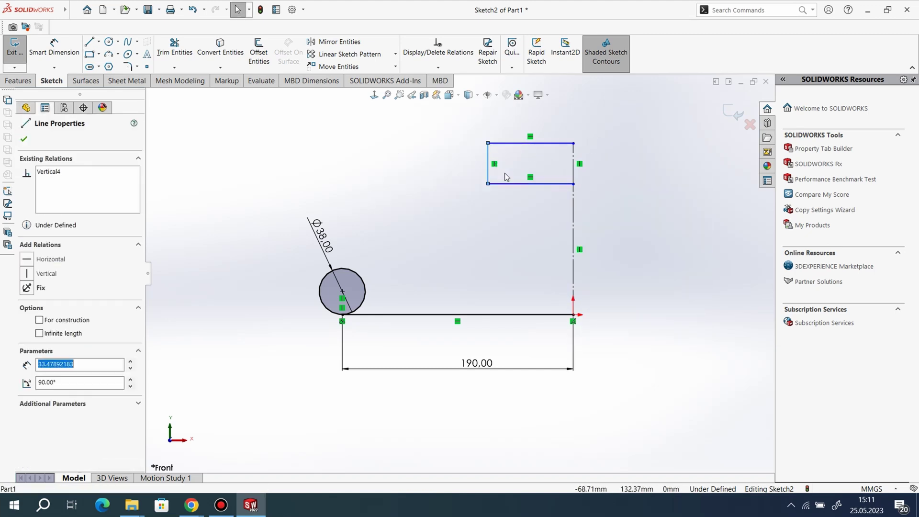
right_click(490, 158)
click(513, 134)
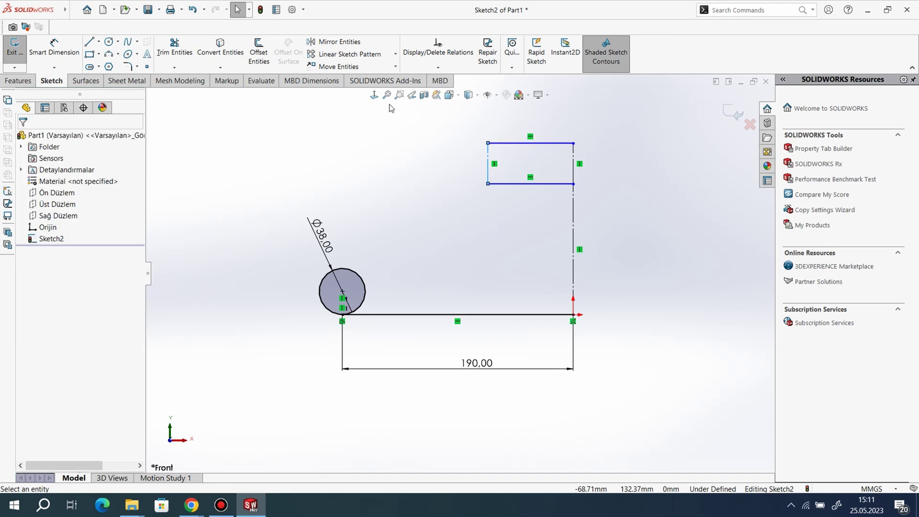
- Sketch a circle centered on the midpoint of the rectangle's left side, passing through its upper-left corner, with a radius of about 17 mm
click(114, 45)
click(487, 162)
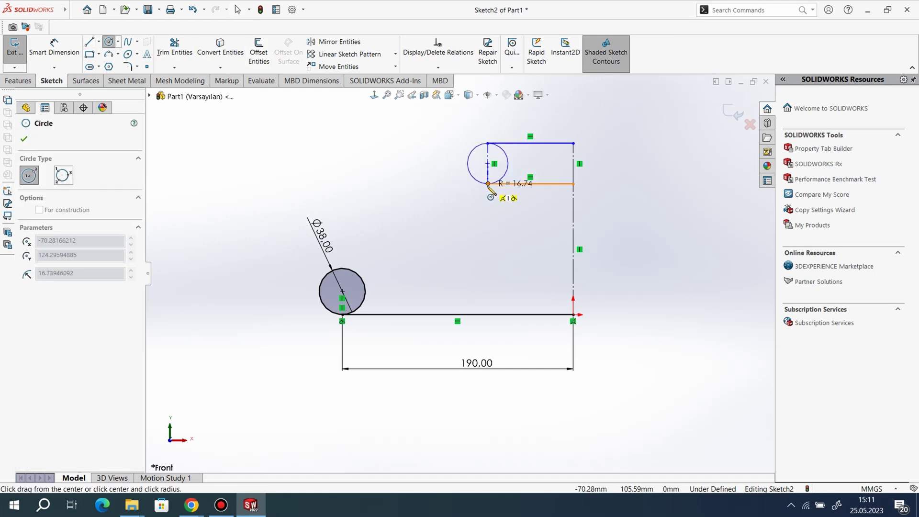
click(488, 142)
right_click(397, 133)
click(397, 127)
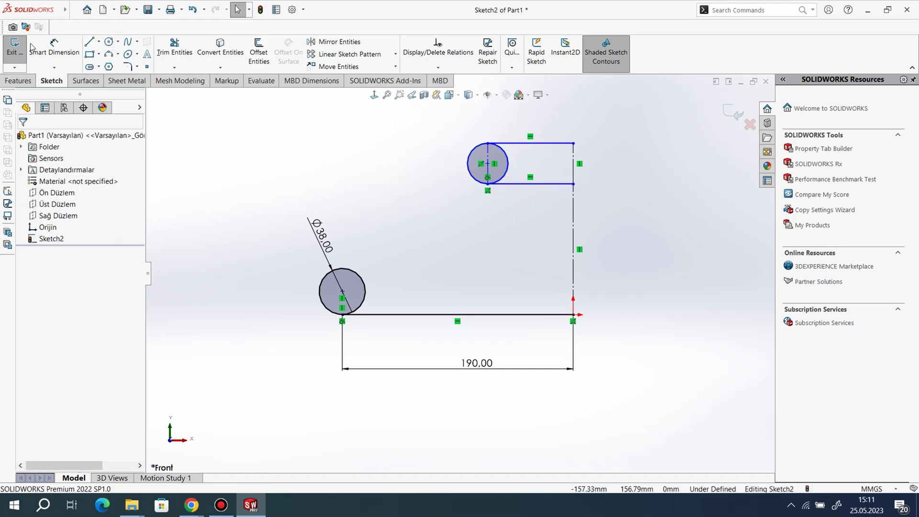
- Dimension the distance between the rectangle's two vertical sides to 23.5 mm
click(55, 48)
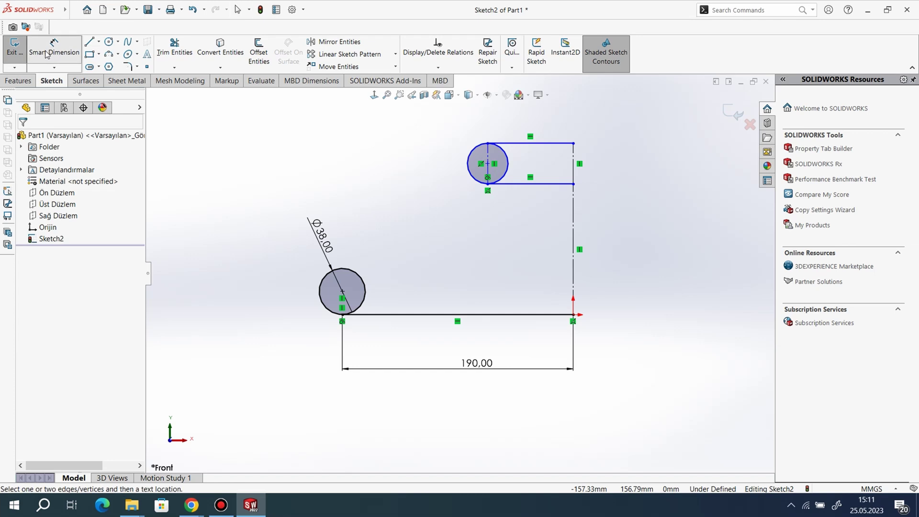
click(489, 157)
click(573, 160)
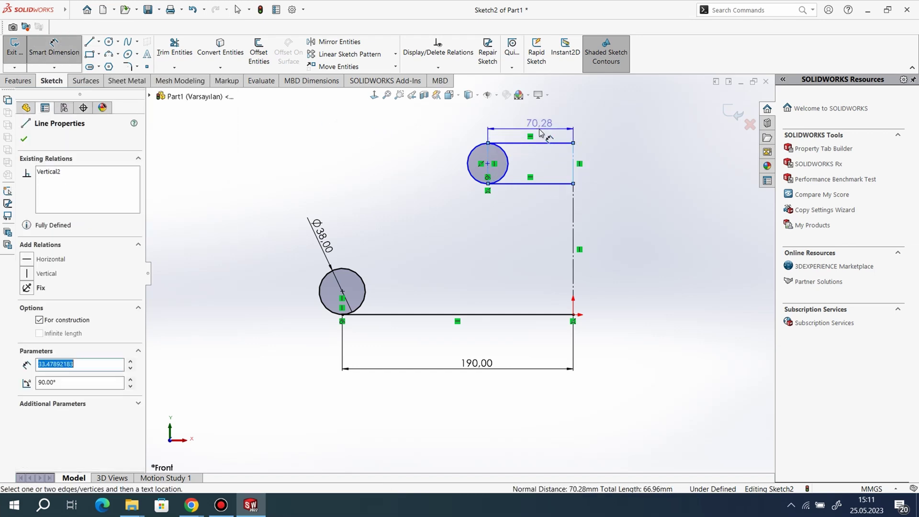
click(530, 125)
text(23.5)
key(Return)
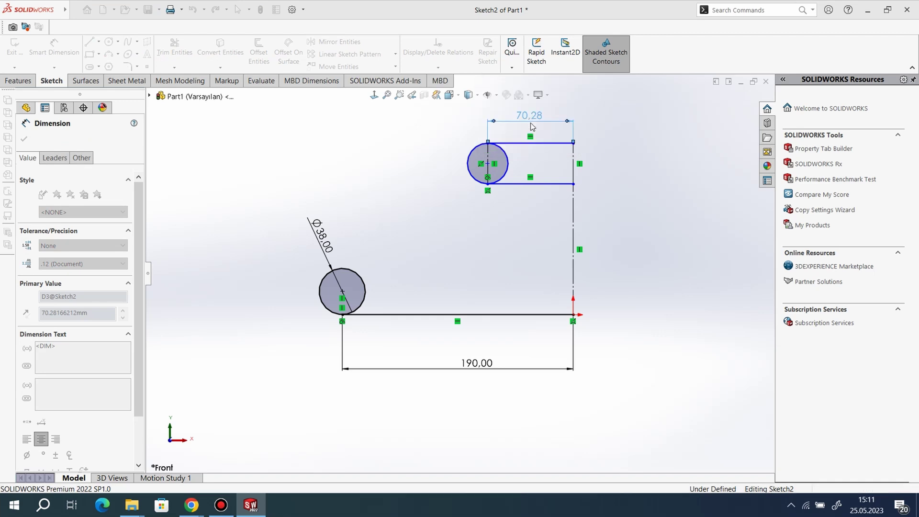
- Dimension the upper circle's diameter to 19.5 mm
click(527, 154)
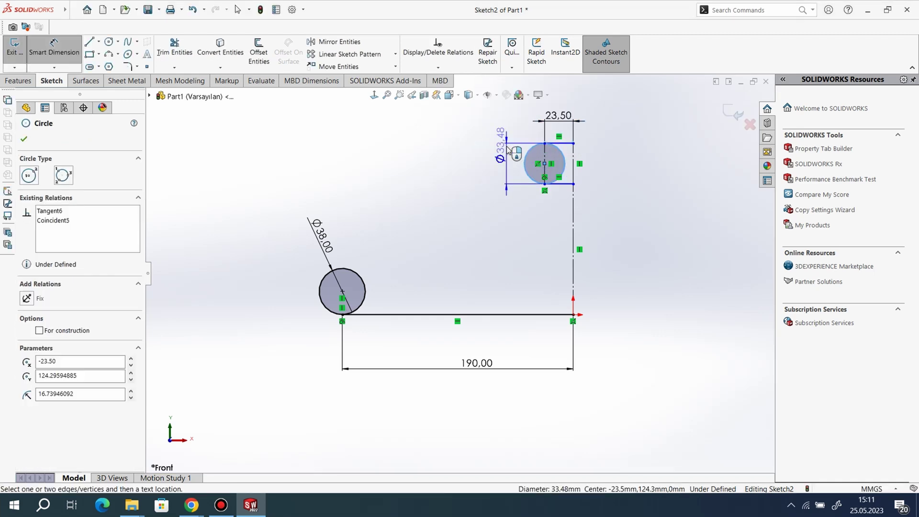
click(512, 150)
text(19.5)
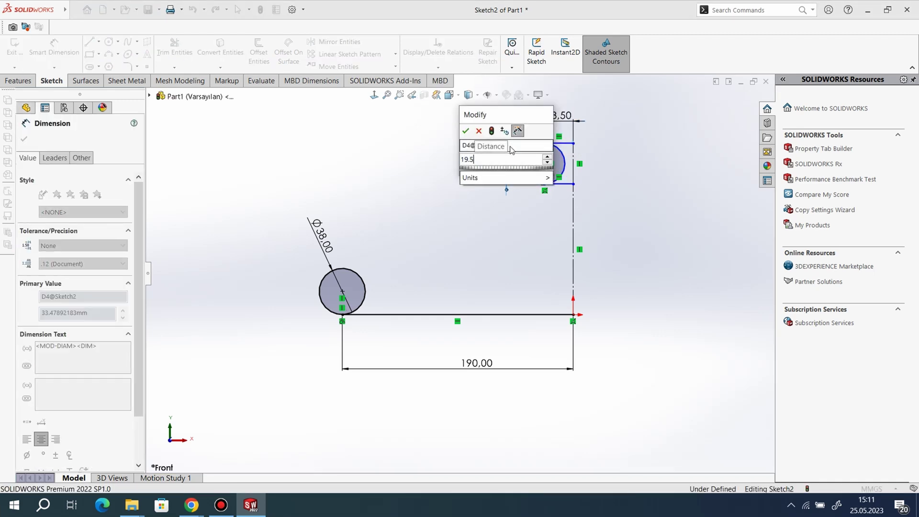
key(Return)
right_click(469, 175)
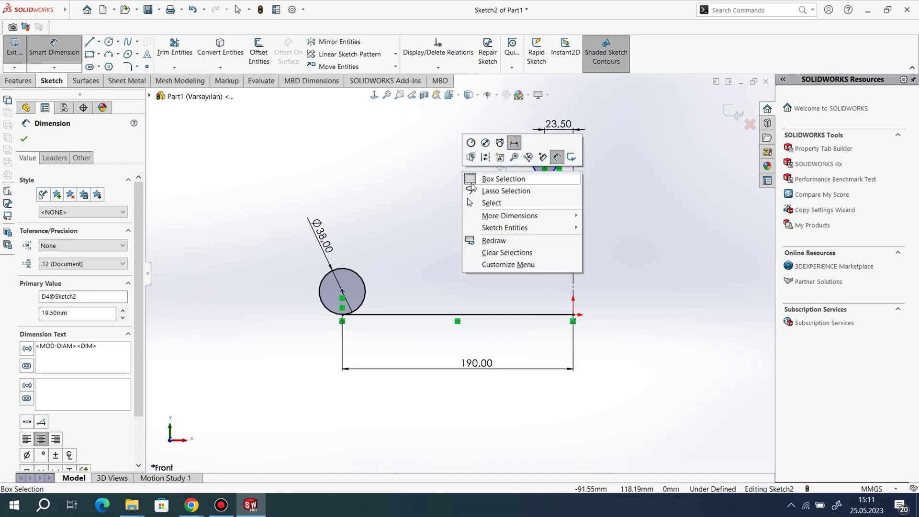
click(484, 201)
- Dimension the vertical distance between the centers of the two circles to 96 mm
click(54, 48)
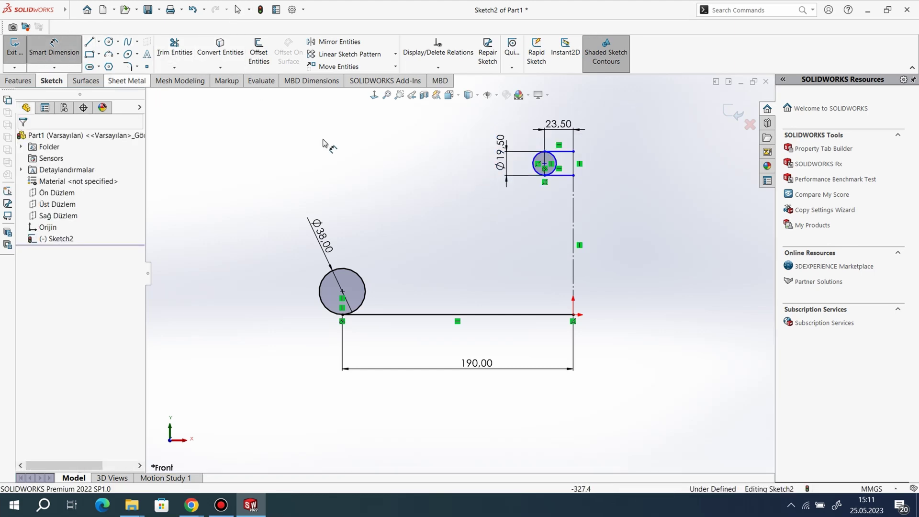
click(549, 167)
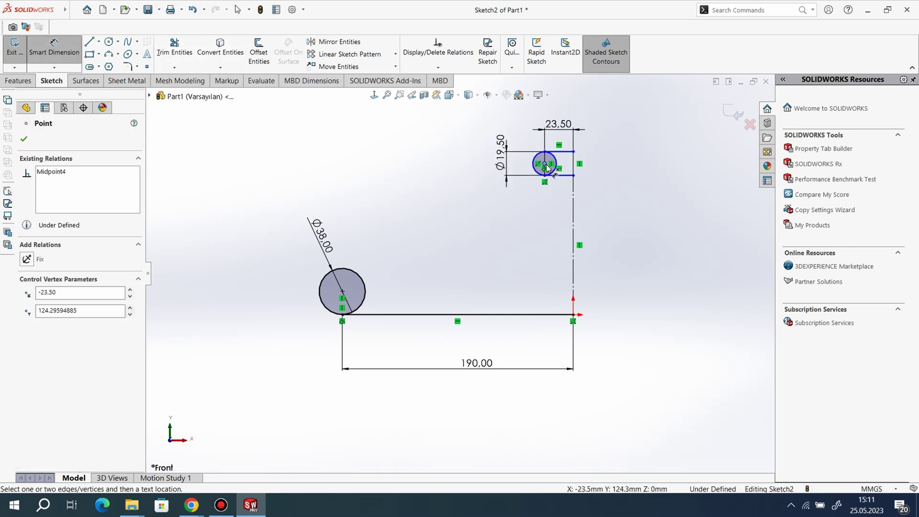
click(343, 292)
click(643, 257)
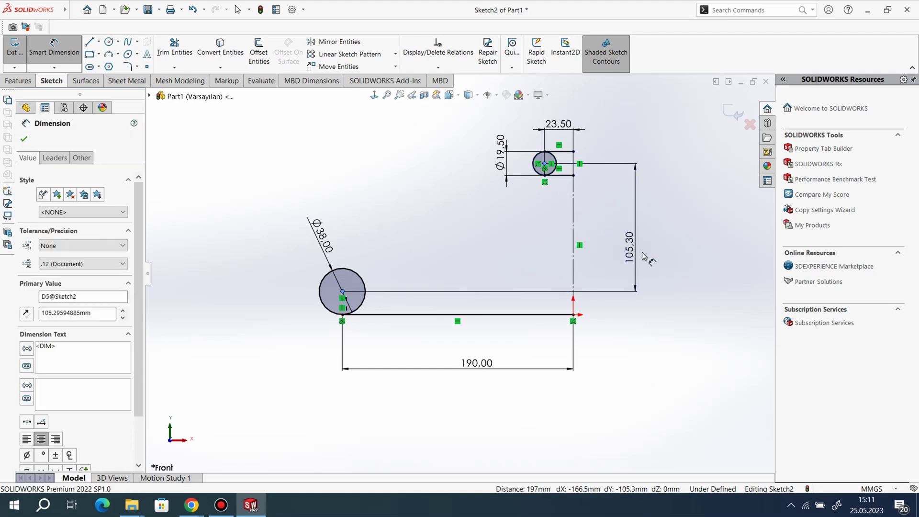
text(96)
key(Return)
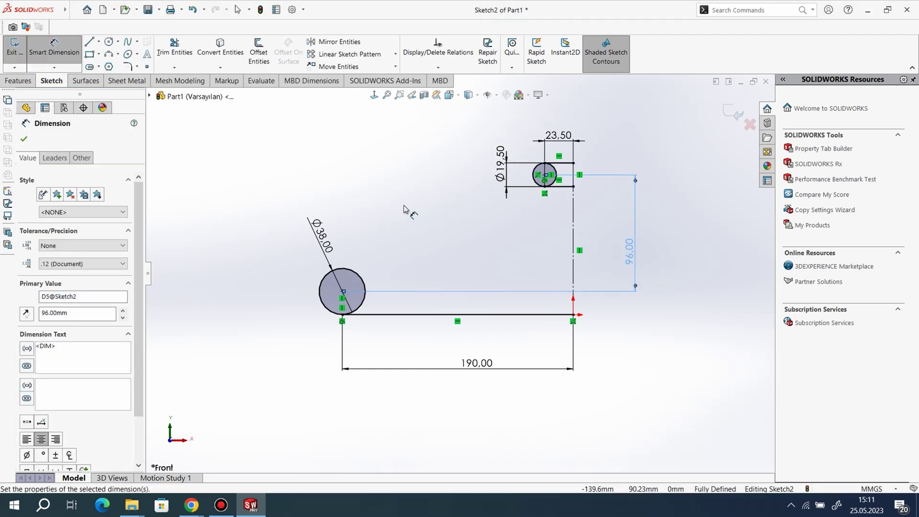
right_click(404, 209)
click(438, 231)
- Sketch an inclined line from the 38 mm circle's upper-left edge and attach its other end to the left edge of the 19.5 mm circle
scroll(461, 219, down, 2)
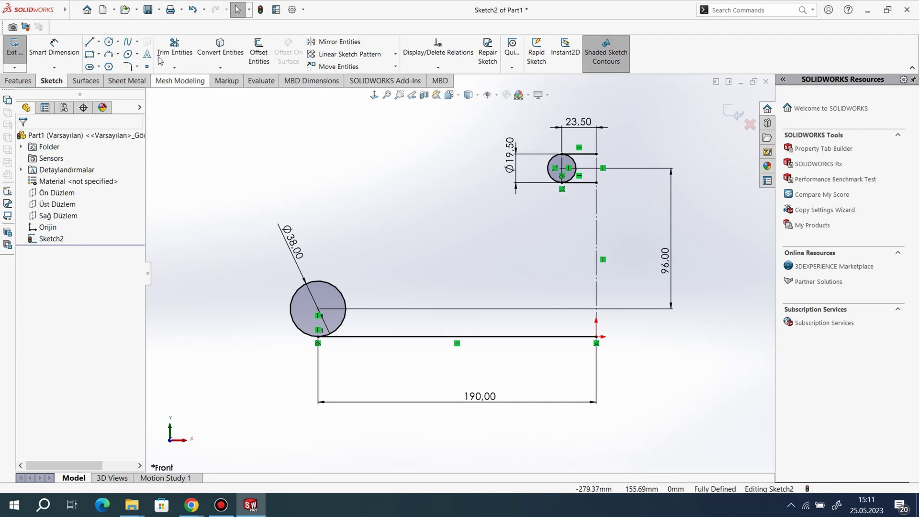
click(89, 42)
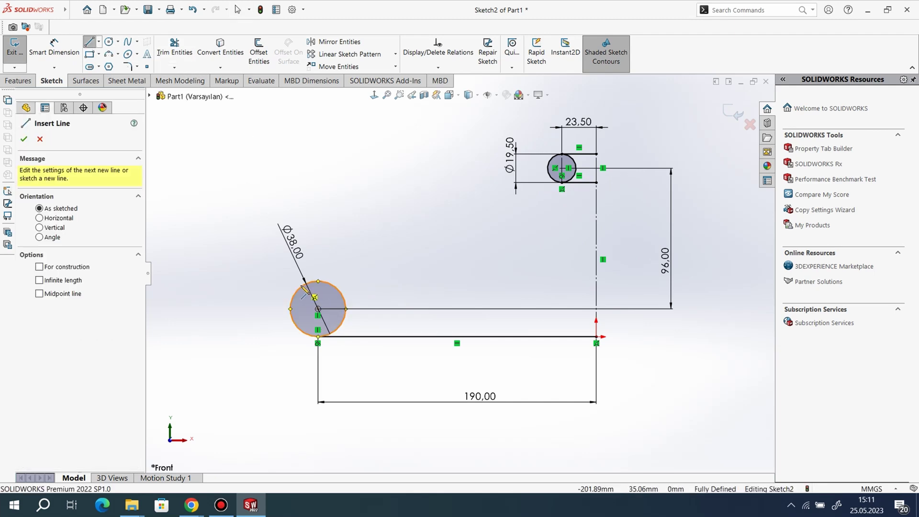
click(308, 279)
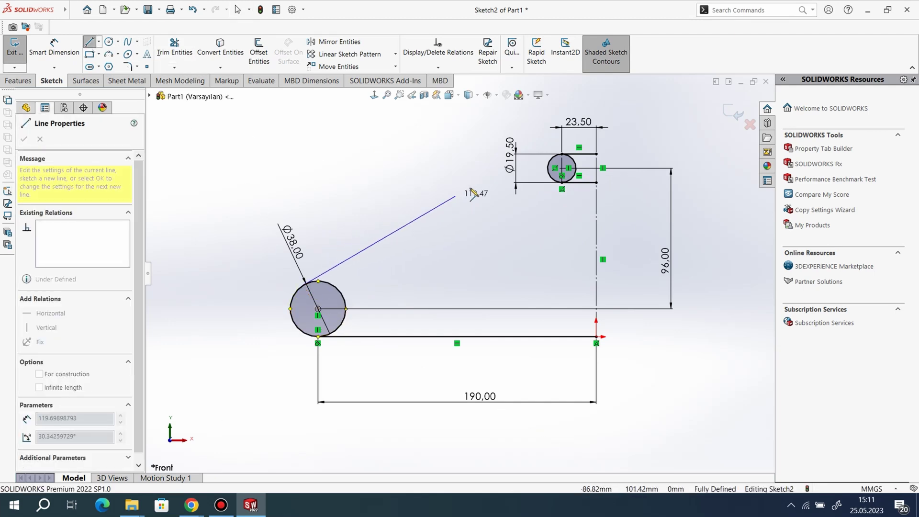
right_click(440, 162)
click(473, 170)
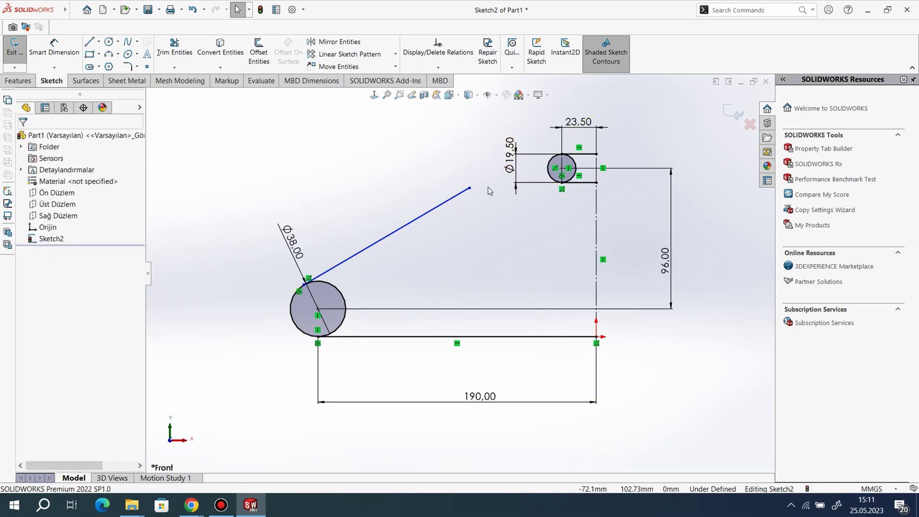
drag(471, 188, 547, 171)
click(518, 261)
- Dimension the angle between the inclined line and the horizontal base line to 24°
click(54, 48)
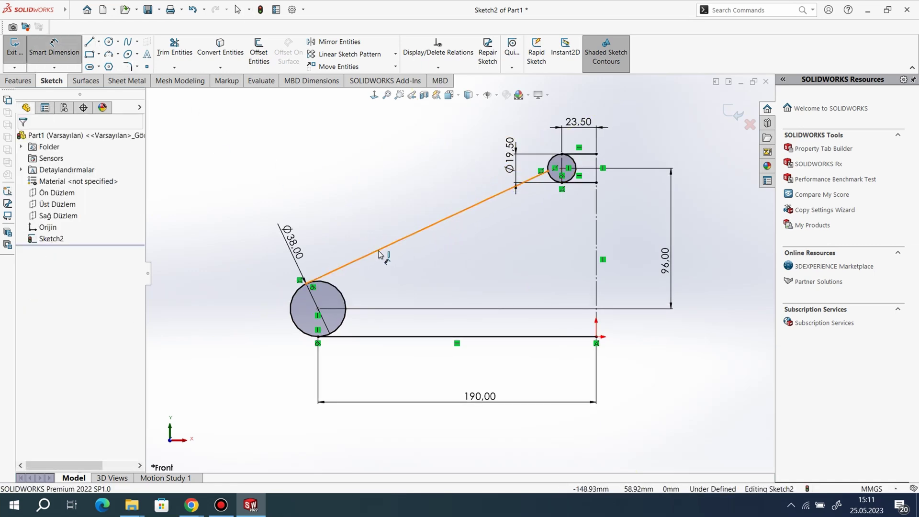
click(378, 249)
click(398, 337)
click(396, 295)
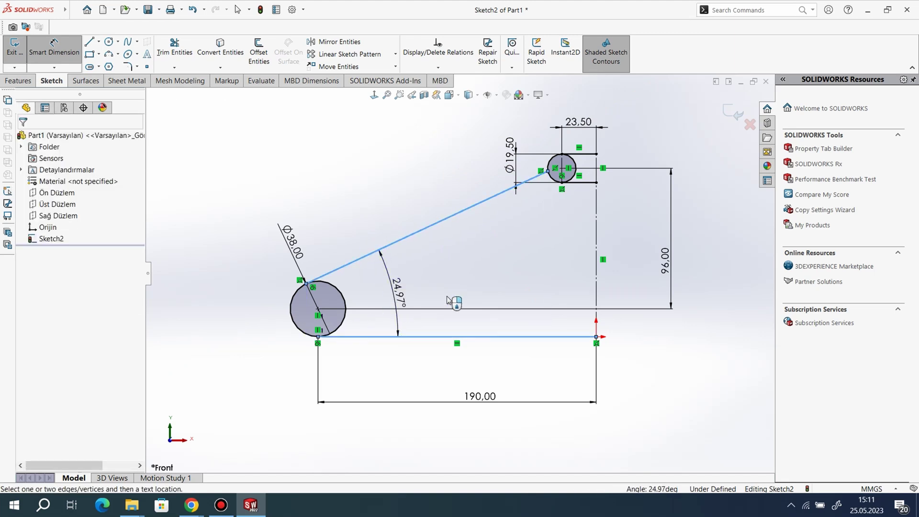
text(24)
key(Return)
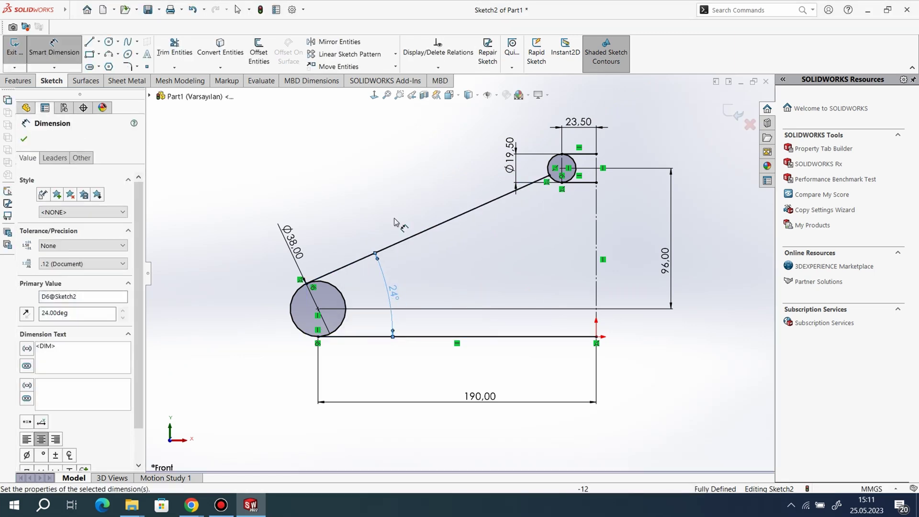
right_click(392, 219)
click(410, 245)
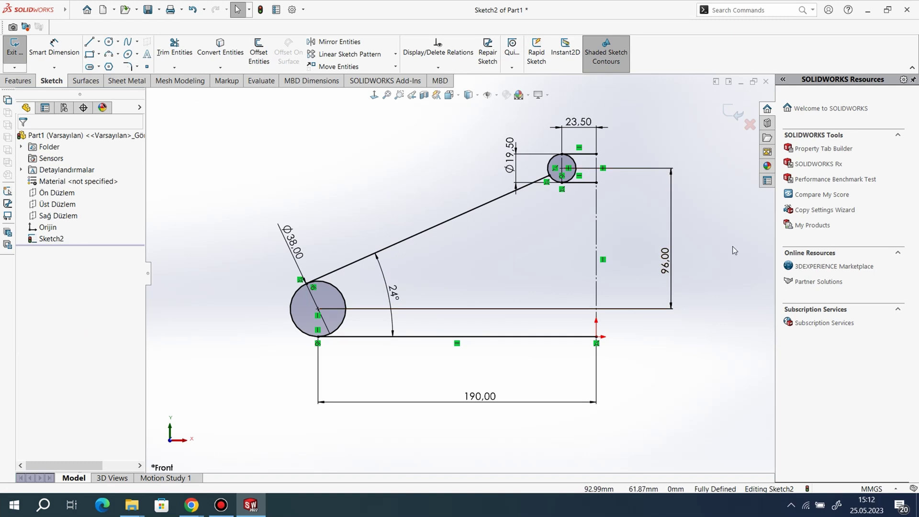
- Mirror both circles, the two short horizontal lines, the inclined line and the base line about the vertical centerline
click(316, 43)
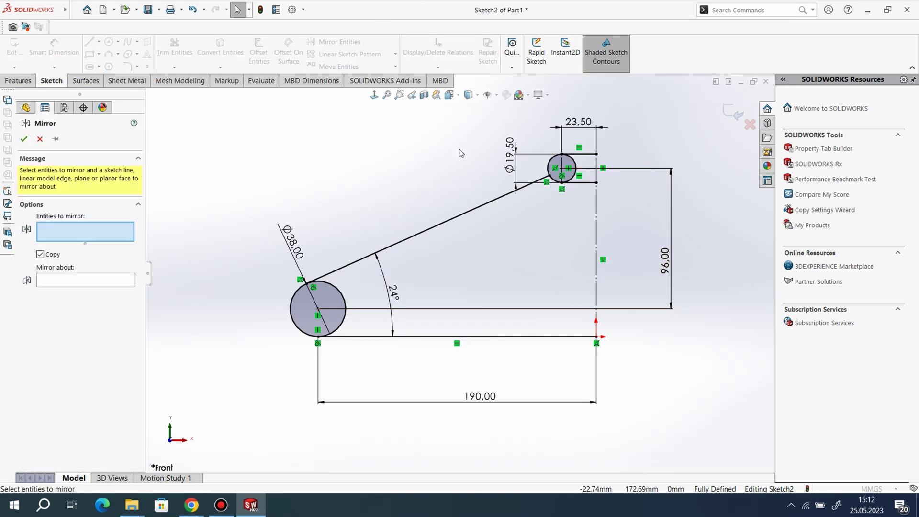
click(583, 157)
click(575, 169)
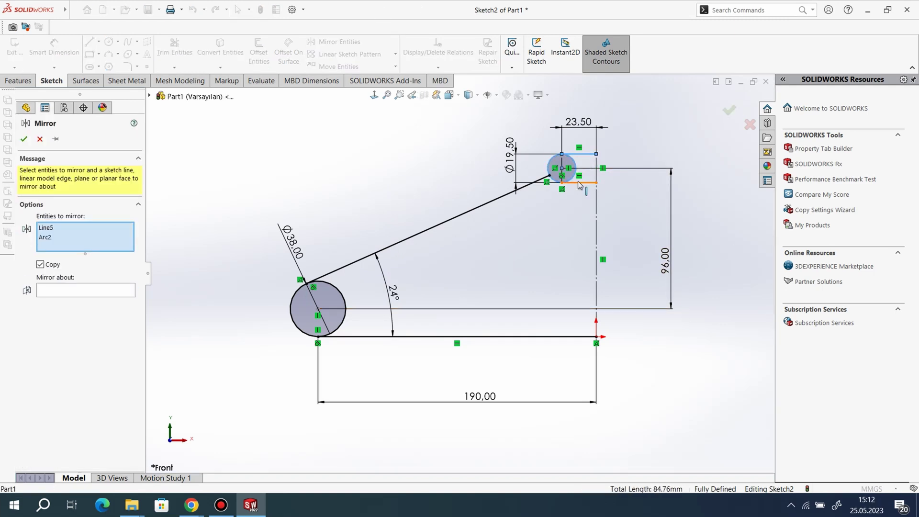
click(578, 182)
click(520, 191)
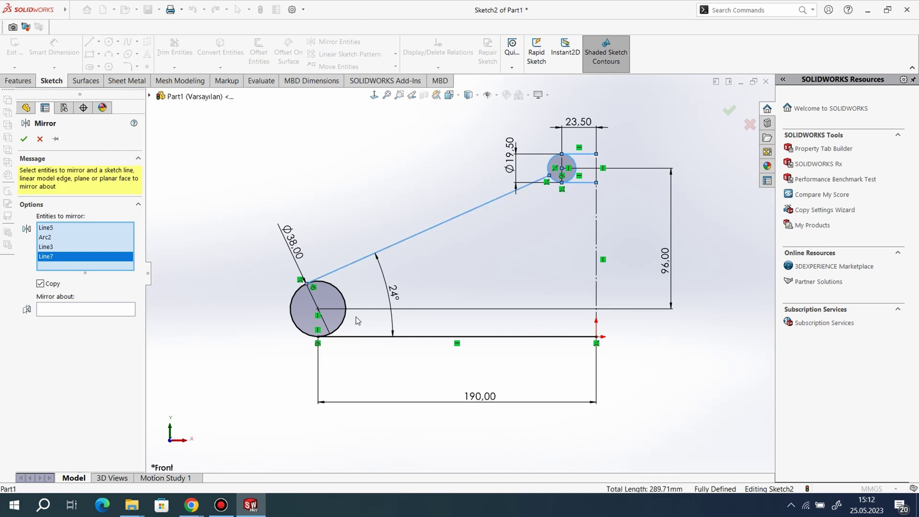
click(348, 311)
click(352, 339)
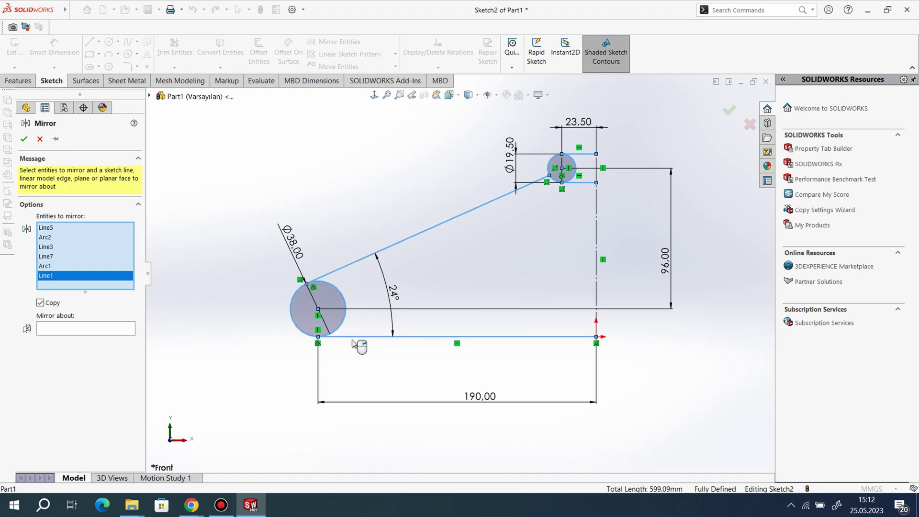
click(91, 335)
click(597, 222)
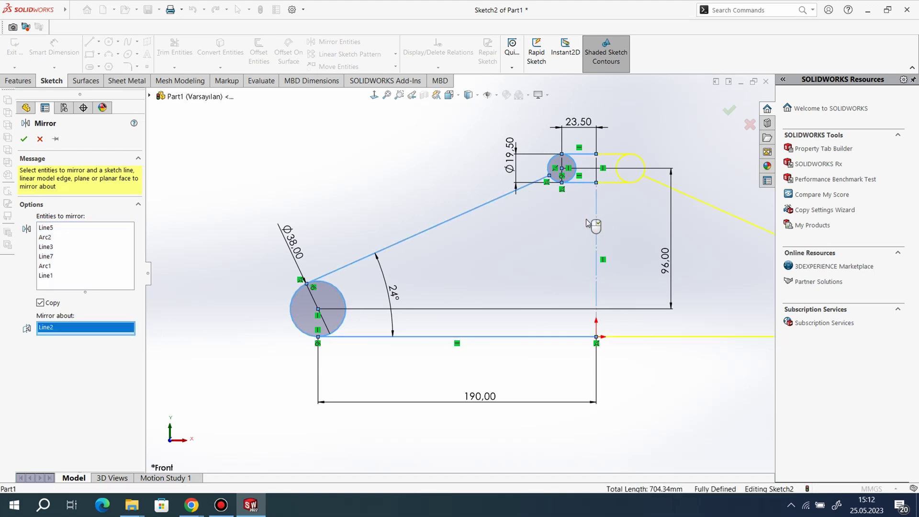
click(24, 139)
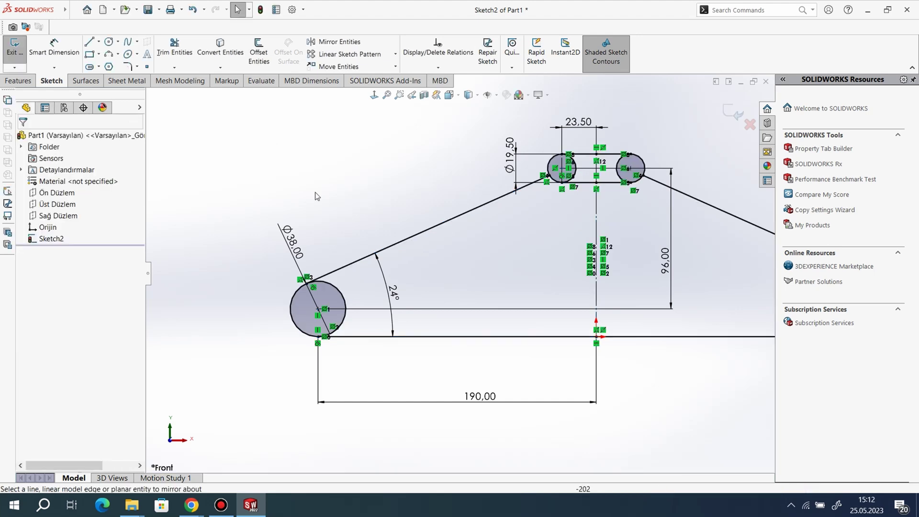
- Sketch a vertical line upward from the point where the centerline meets the upper short horizontal line
scroll(337, 223, down, 2)
scroll(445, 225, up, 5)
scroll(528, 239, down, 5)
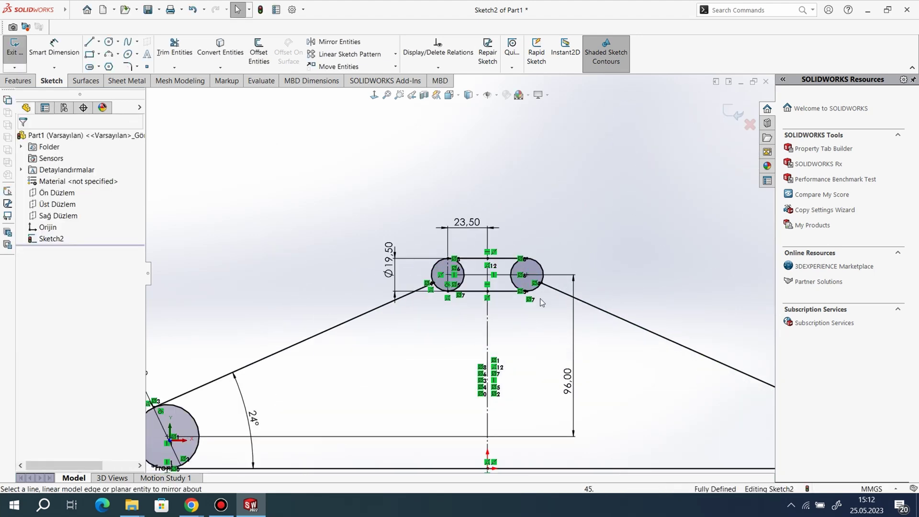
click(91, 43)
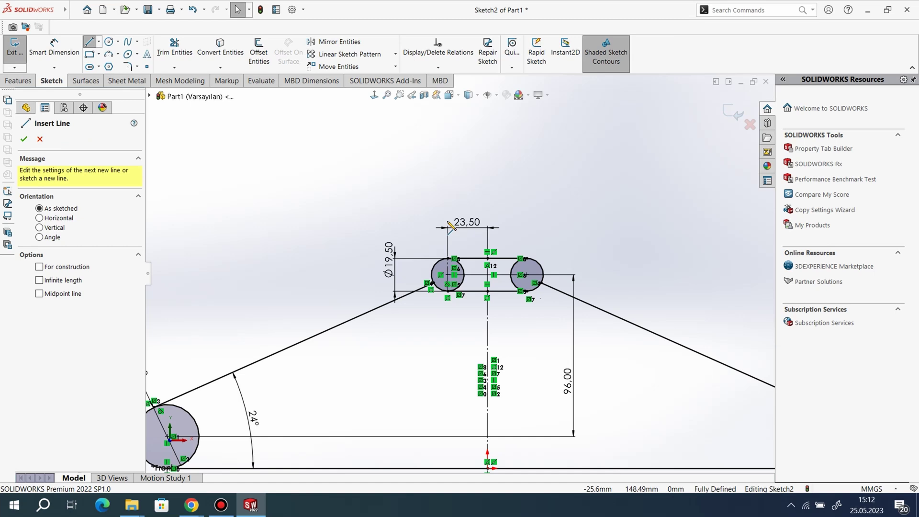
click(488, 259)
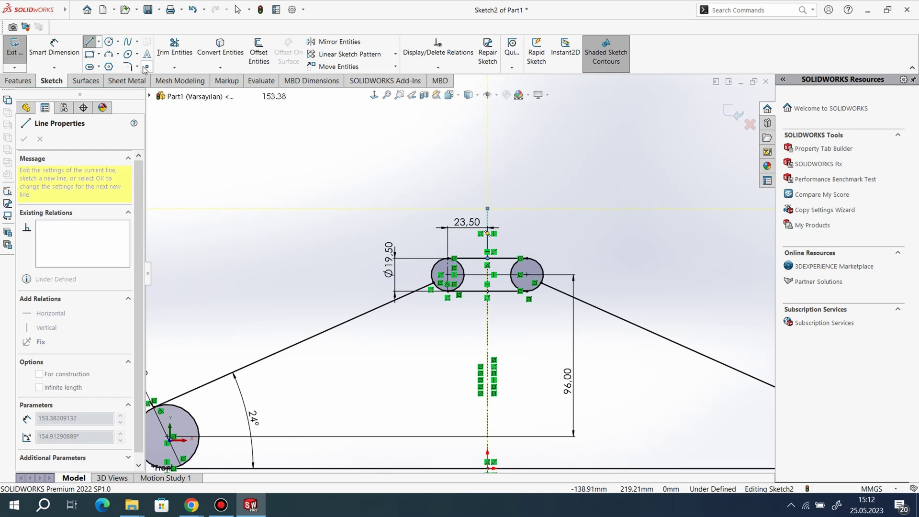
- Sketch a 3 Point Arc of about 19 mm radius from the vertical line's upper end, curving up and to the right
click(116, 56)
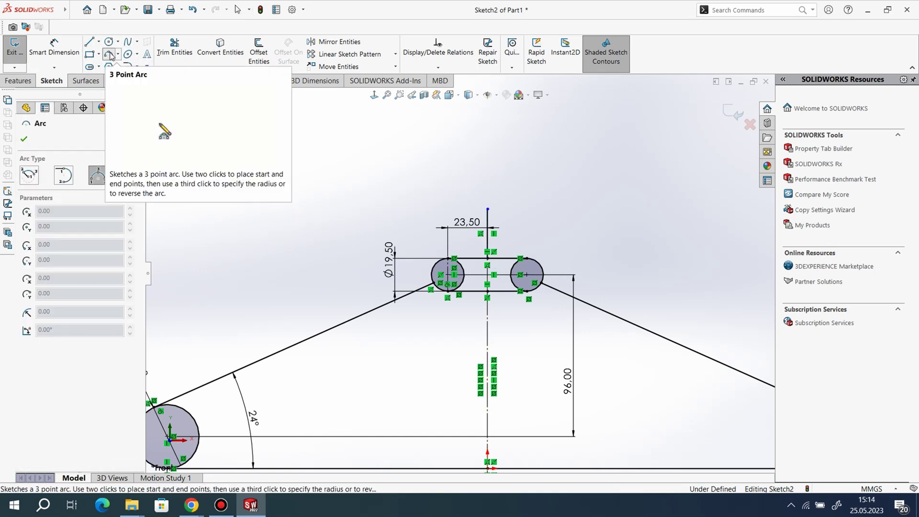
click(488, 209)
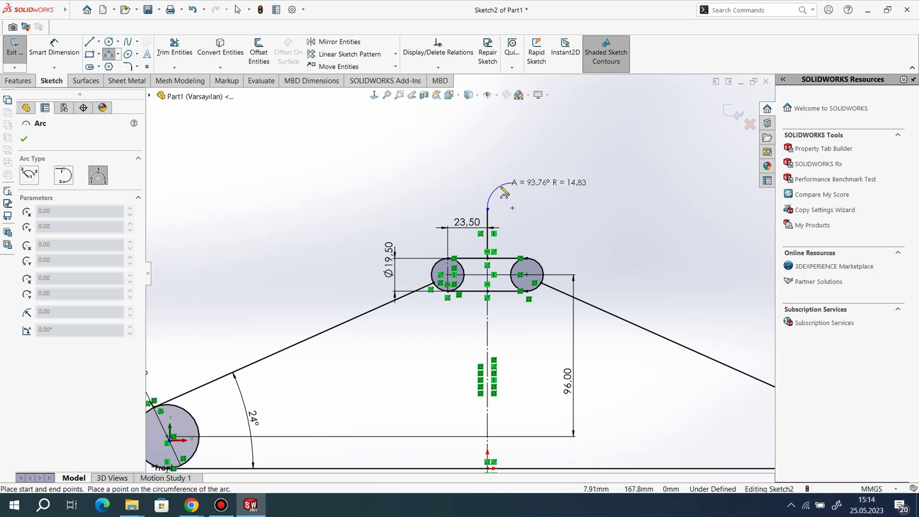
click(469, 192)
right_click(467, 181)
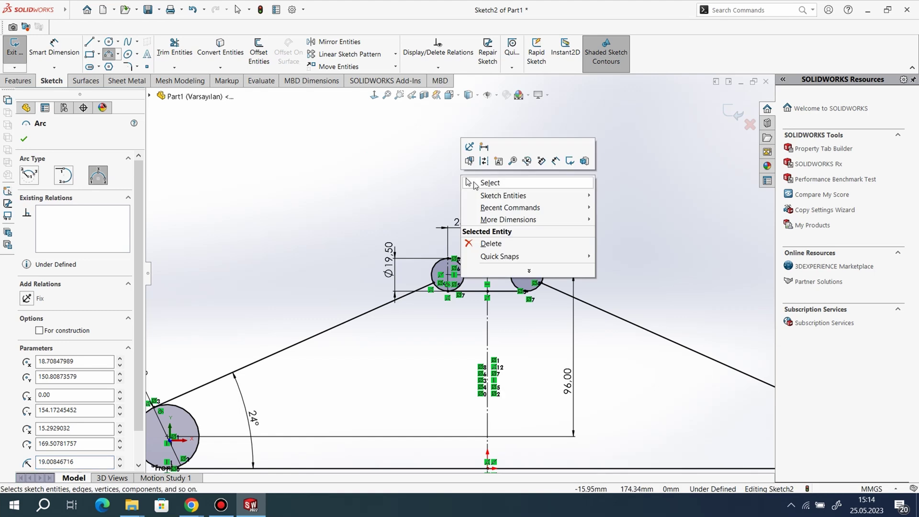
click(489, 183)
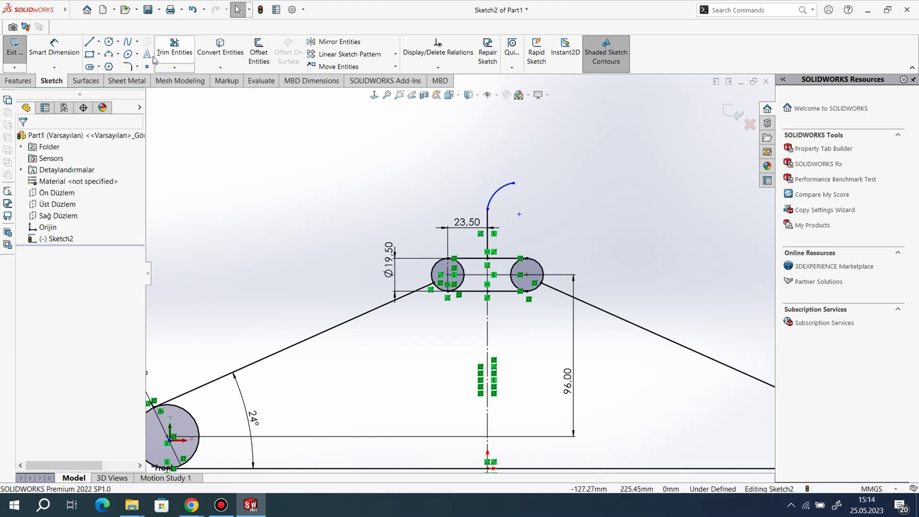
- Add a Tangent relation between the arc and the short vertical line below it
click(489, 201)
ctrl+click(488, 224)
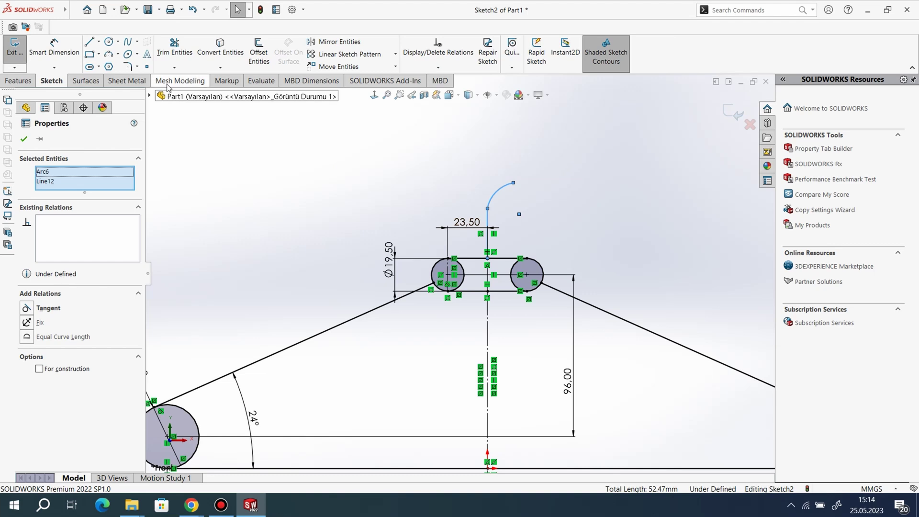
click(44, 308)
click(24, 139)
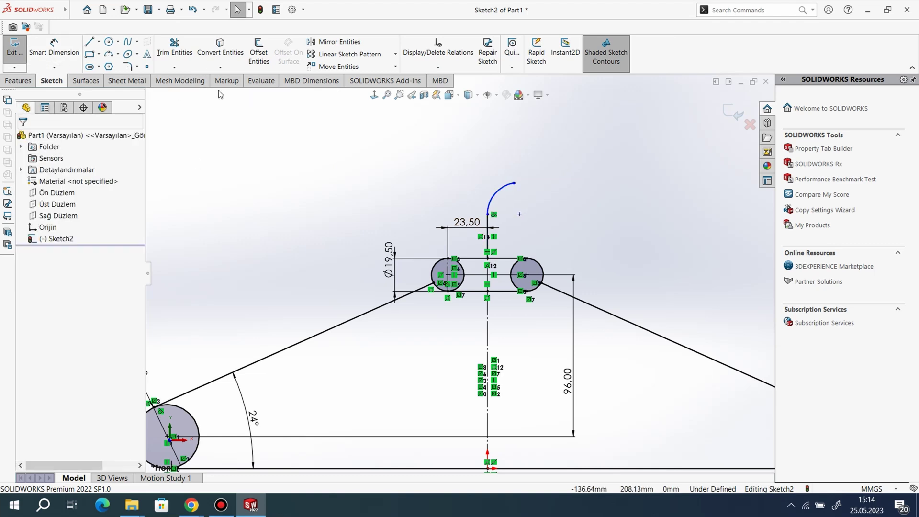
- Dimension the arc's radius to 16 mm
click(66, 58)
click(504, 193)
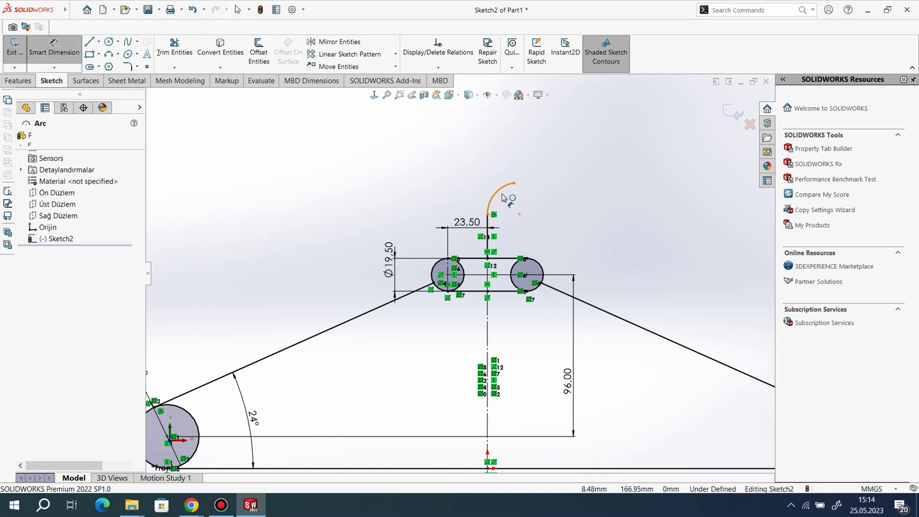
click(517, 191)
text(16)
key(Return)
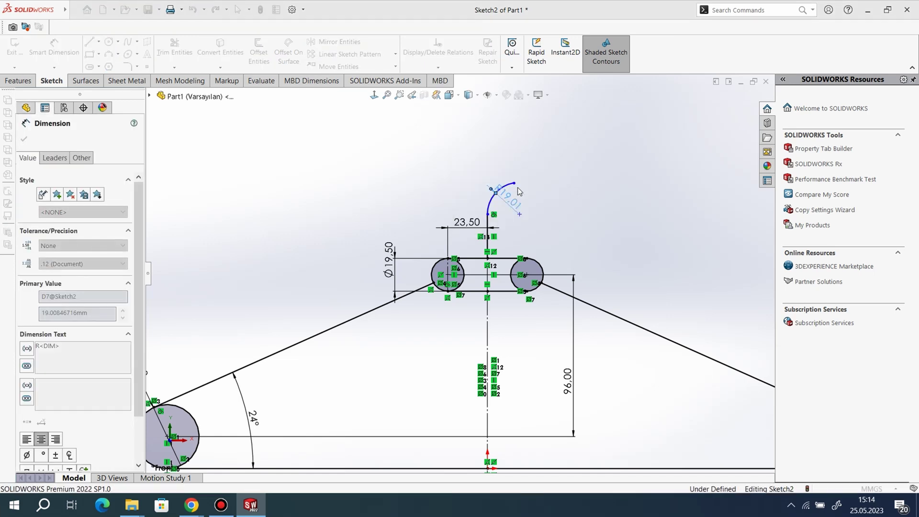
right_click(513, 187)
click(515, 188)
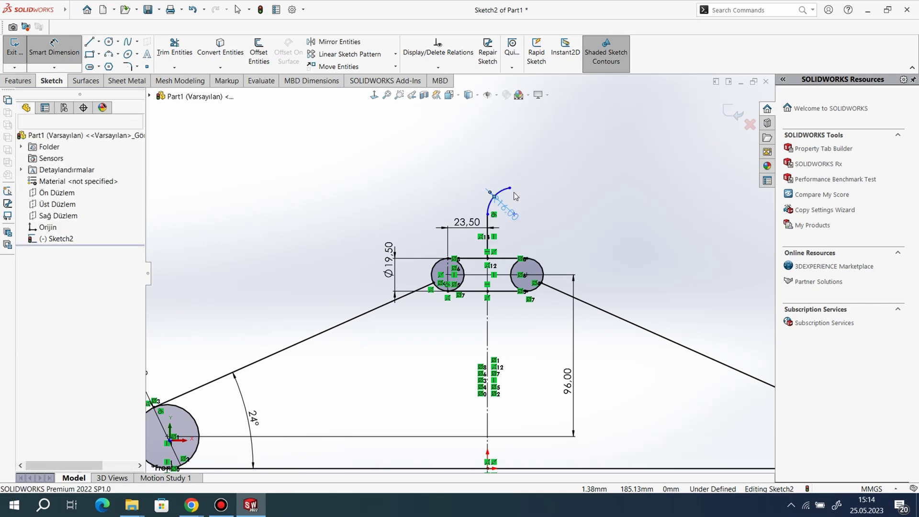
- Shorten the arc by moving its free end, and sketch a tangent line about 37 mm long up and to the right from it
click(509, 189)
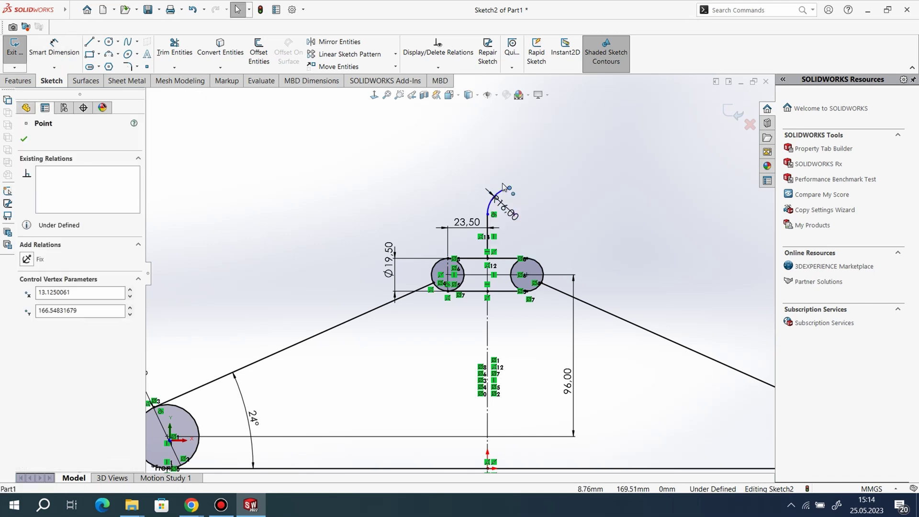
drag(503, 184, 504, 189)
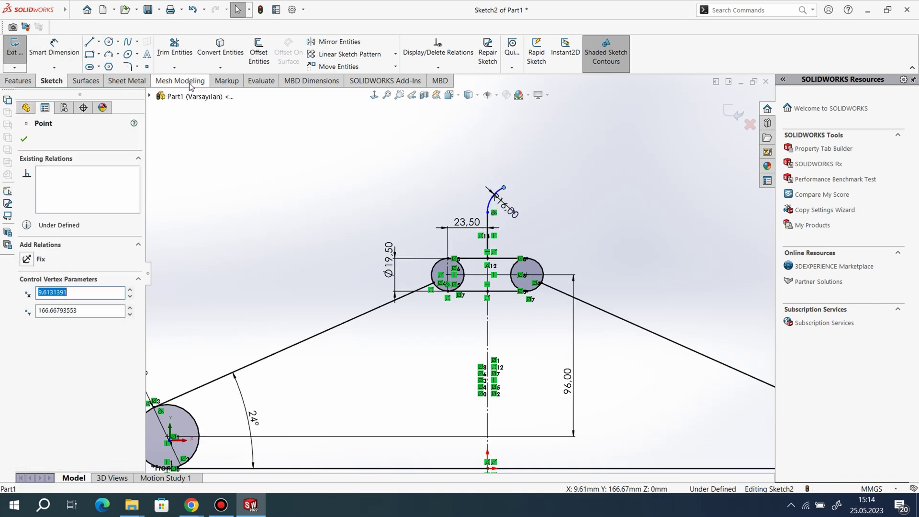
click(90, 42)
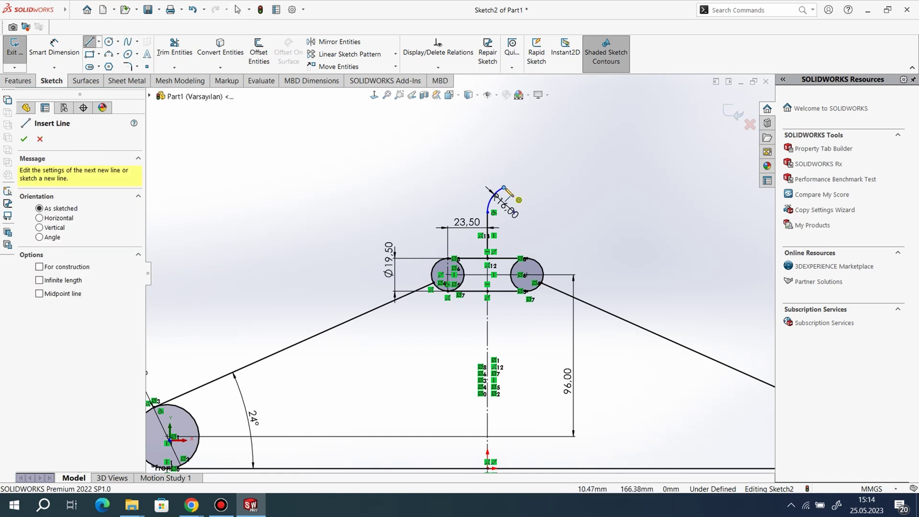
click(504, 188)
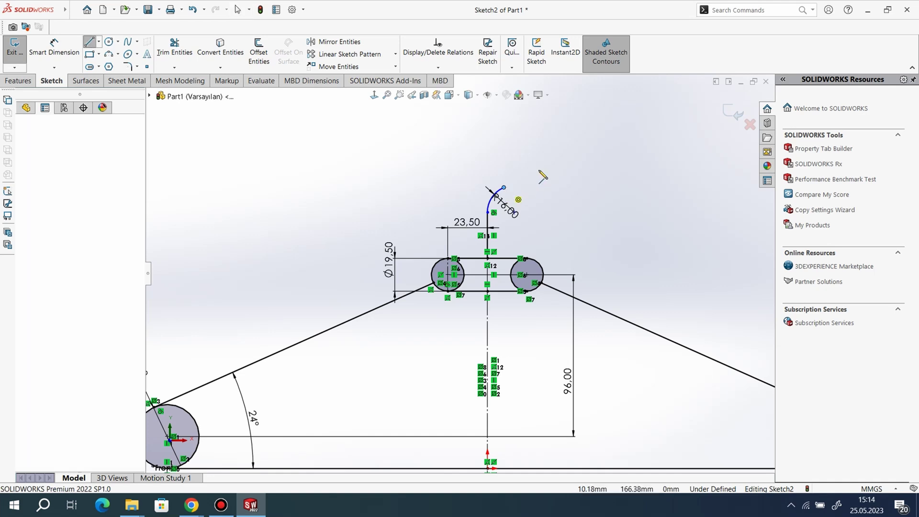
right_click(532, 154)
click(551, 159)
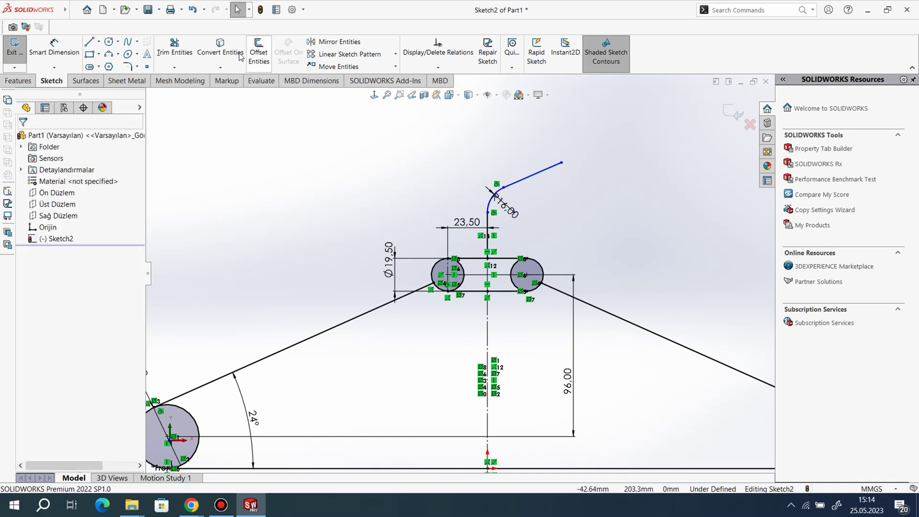
- Dimension the length of the inclined line at the arc's end to 20 mm
click(72, 45)
click(554, 172)
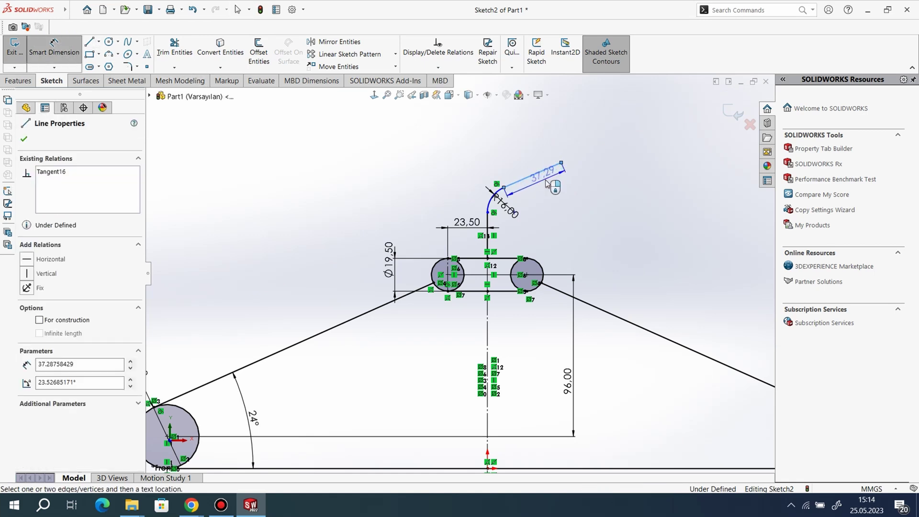
click(544, 186)
text(20)
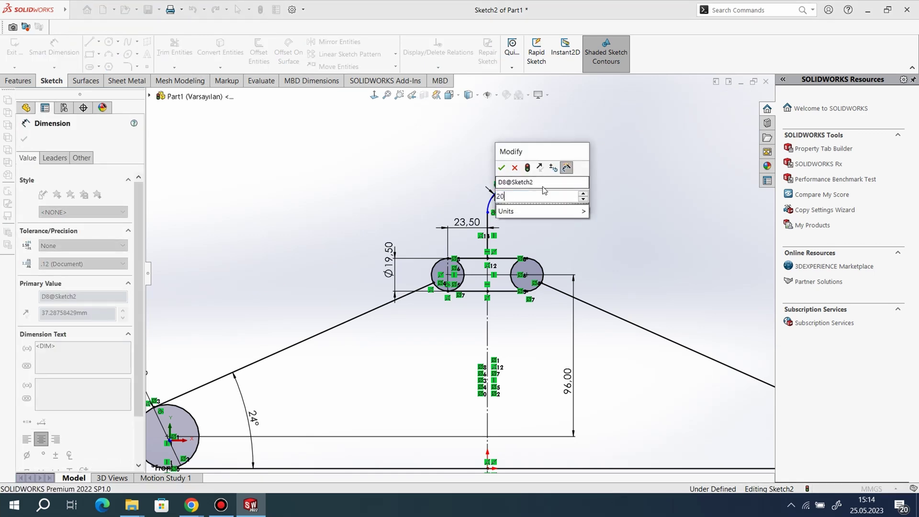
key(Return)
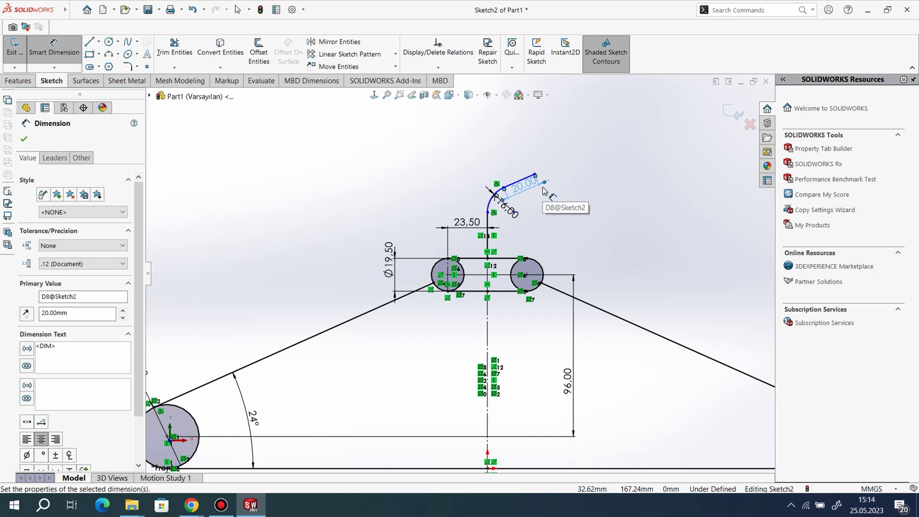
- Sketch a horizontal line about 48 mm long to the left from the arc's upper end and convert it to construction geometry
click(89, 42)
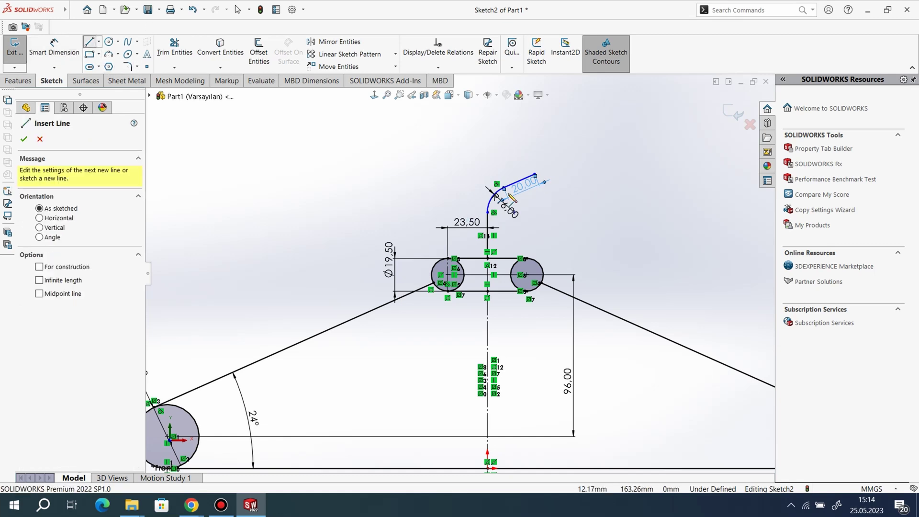
click(503, 188)
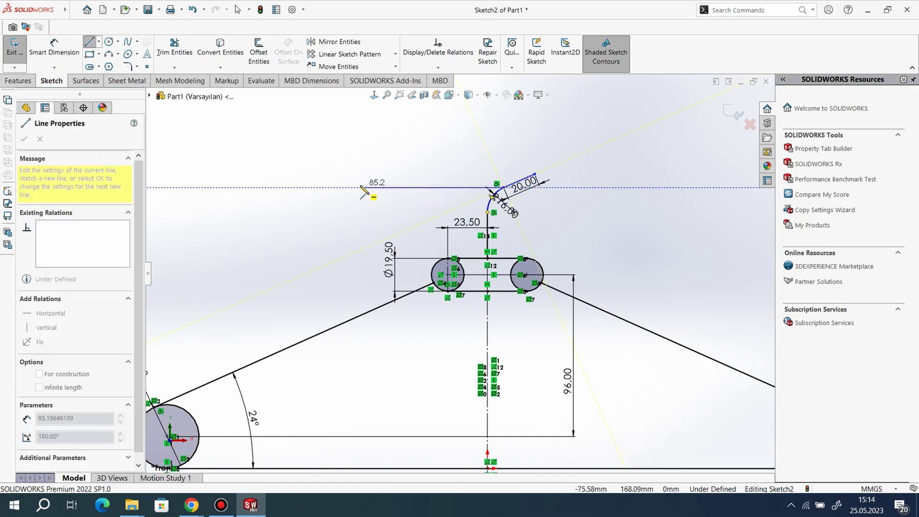
click(423, 189)
right_click(399, 151)
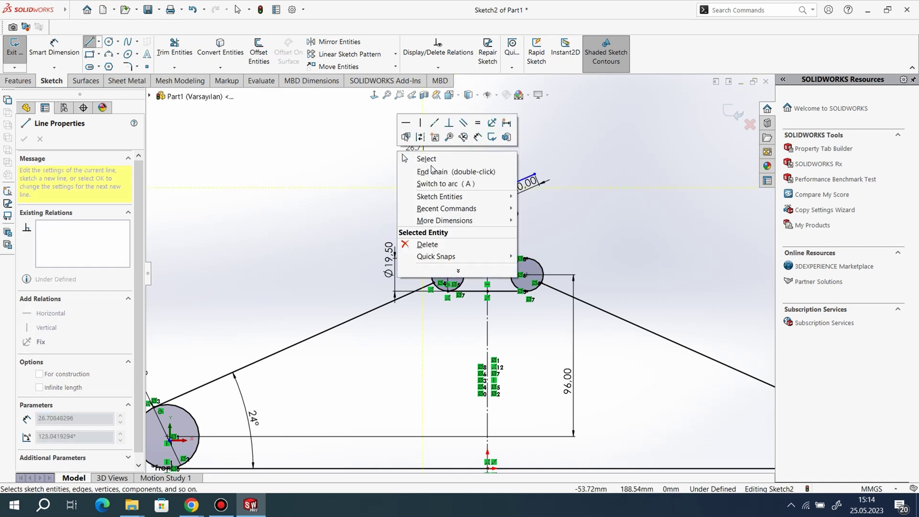
click(429, 159)
right_click(440, 192)
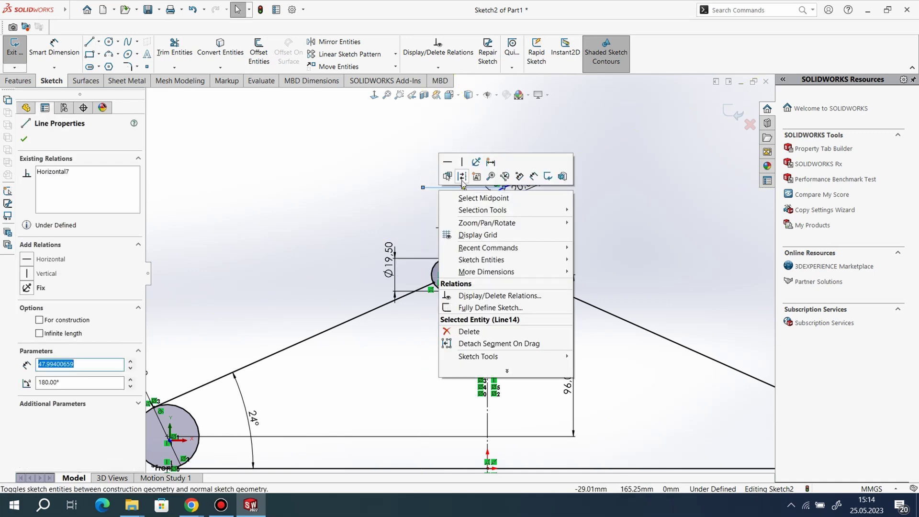
click(445, 161)
- Dimension the angle between the horizontal construction line and the inclined line to 135°
click(460, 187)
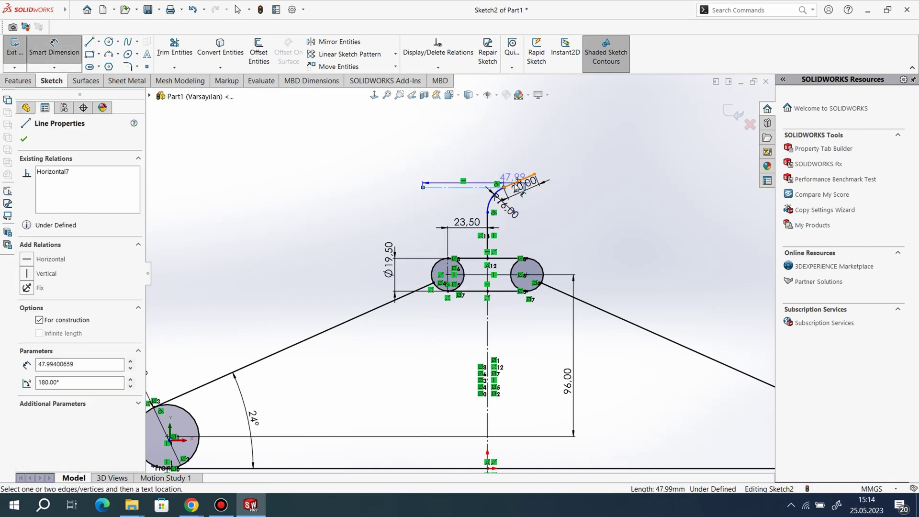
click(511, 186)
click(502, 174)
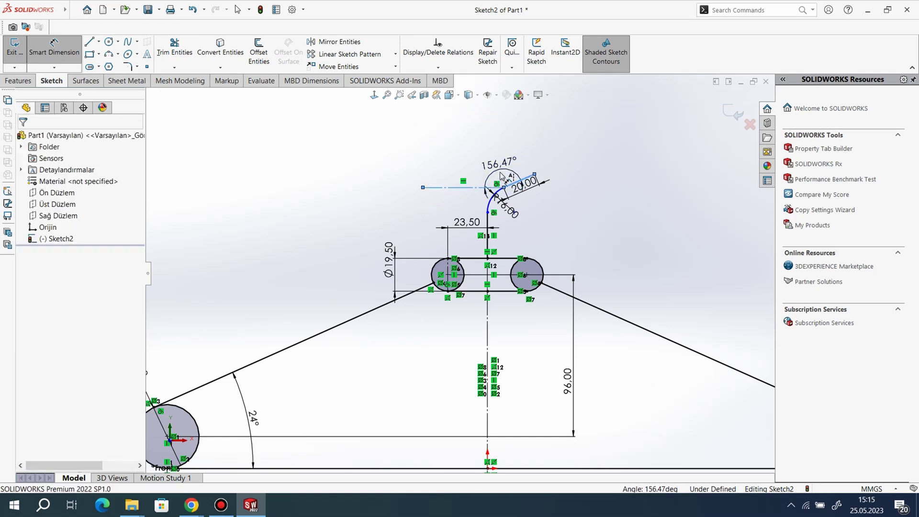
key(Return)
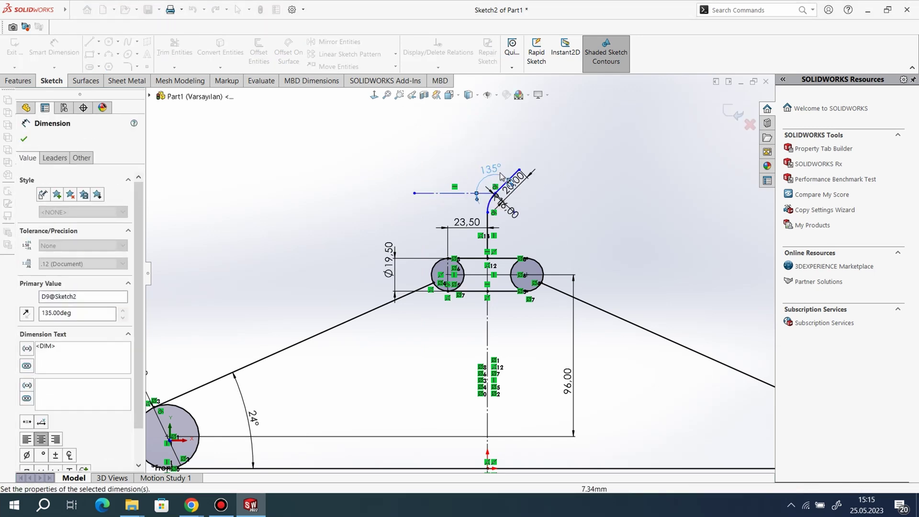
right_click(430, 165)
click(432, 171)
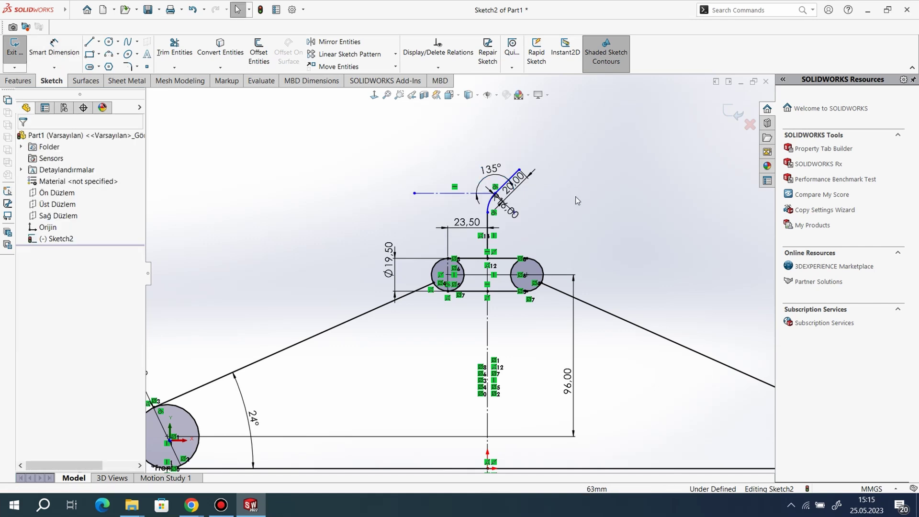
- Sketch a vertical line about 24 mm long upward from the upper end of the inclined line
scroll(575, 197, down, 2)
click(89, 41)
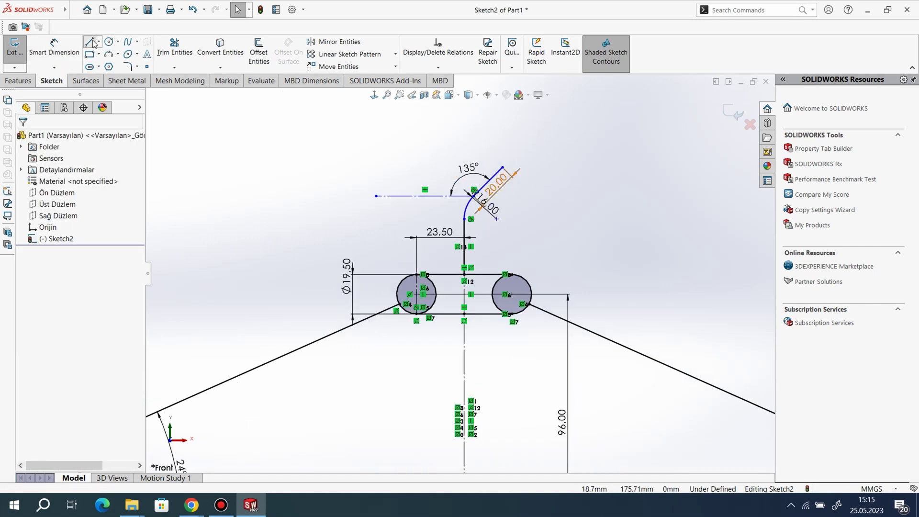
click(504, 166)
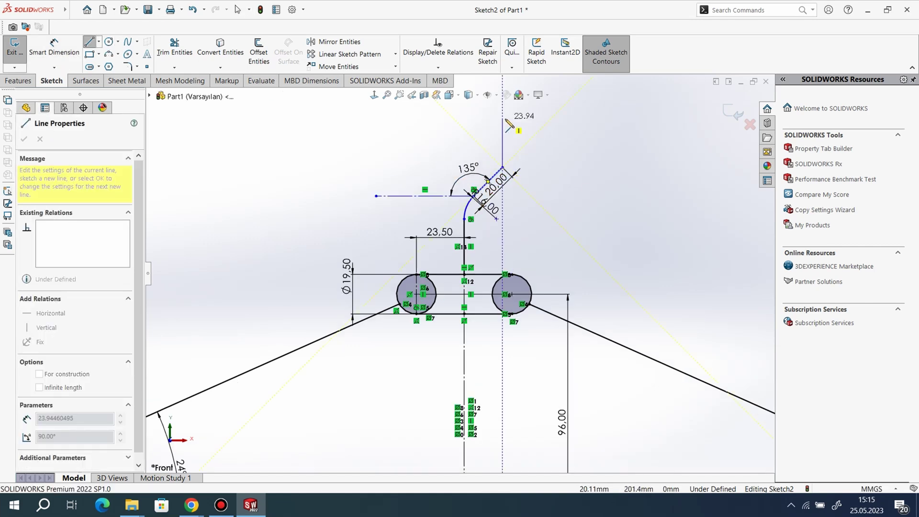
click(503, 119)
- Dimension the length of the vertical line above the inclined line to 28 mm
click(53, 48)
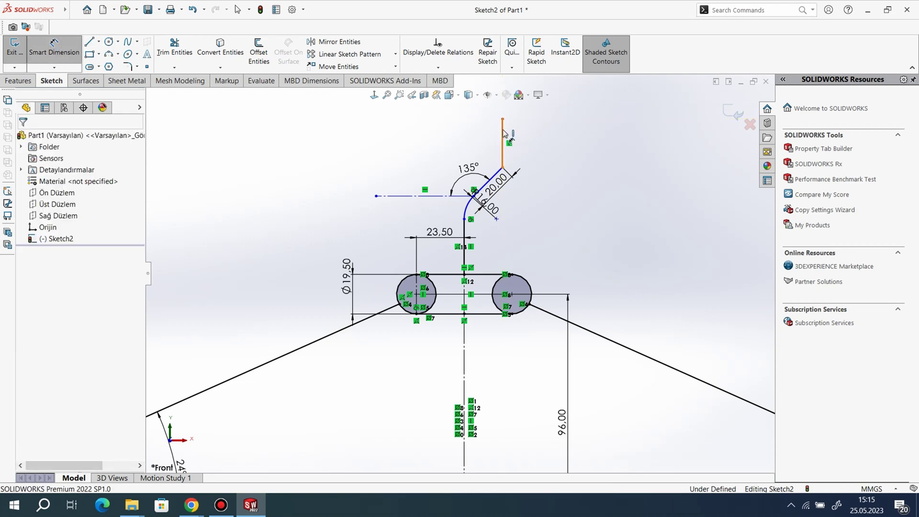
click(503, 134)
click(547, 149)
key(Return)
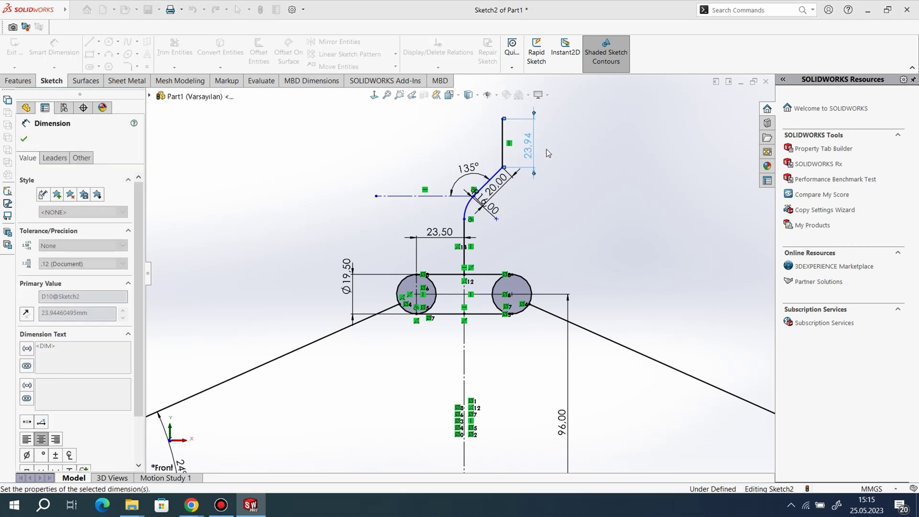
text(28)
key(Return)
- Sketch a three-point arc of about 19.6 mm radius curving over to the left from the upper end of the 28 mm line
scroll(518, 342, down, 1)
scroll(519, 344, up, 4)
scroll(472, 157, down, 5)
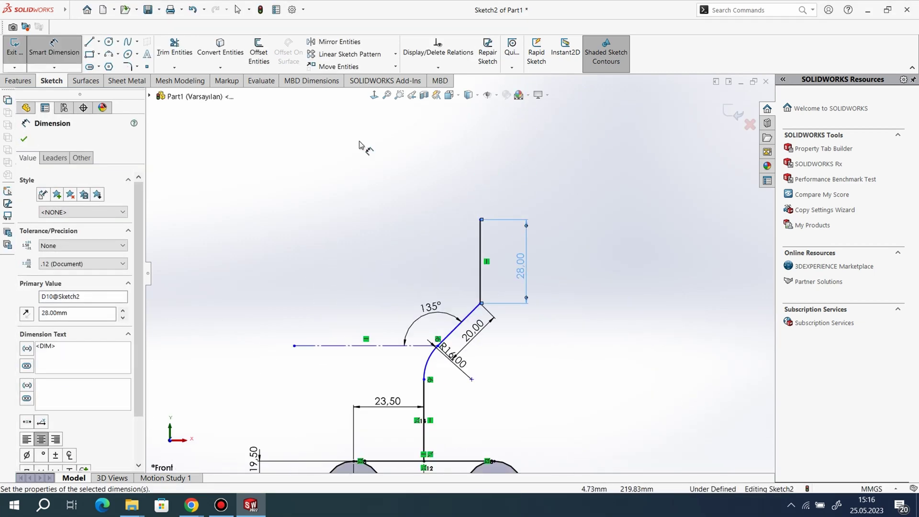
click(109, 53)
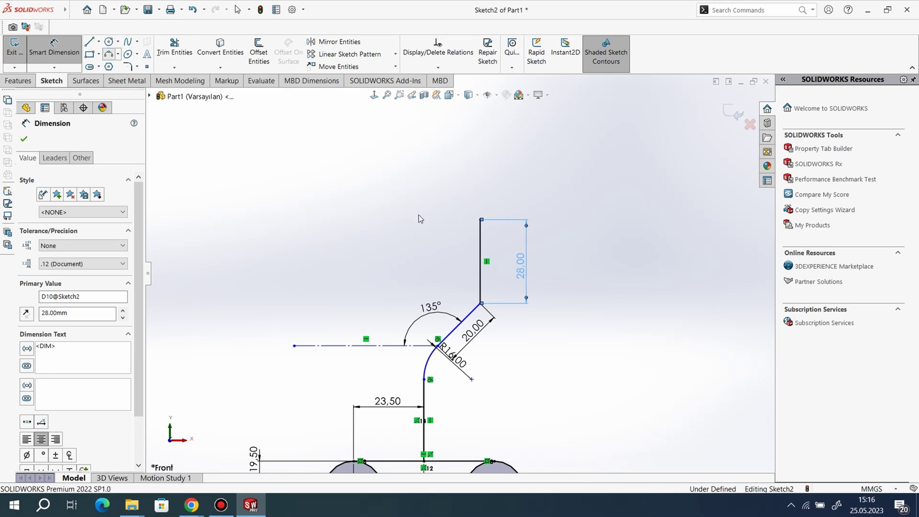
click(481, 221)
click(367, 210)
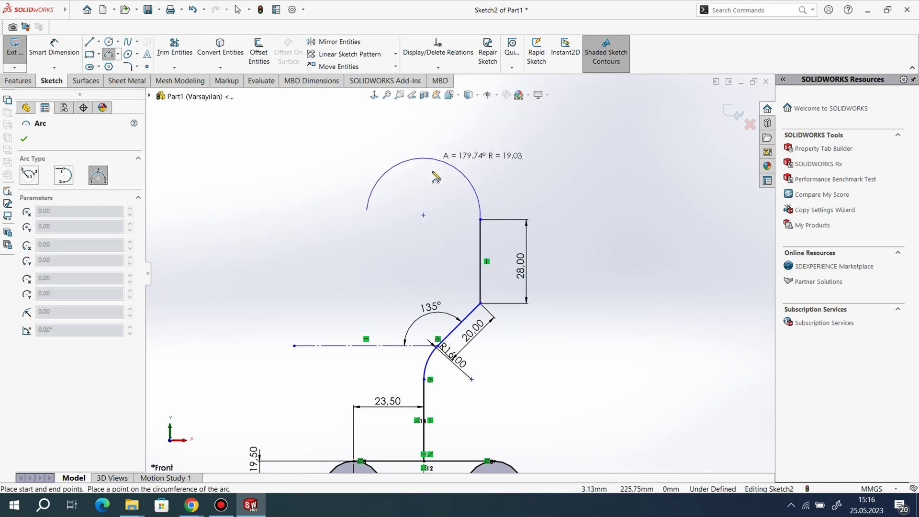
click(435, 173)
right_click(548, 144)
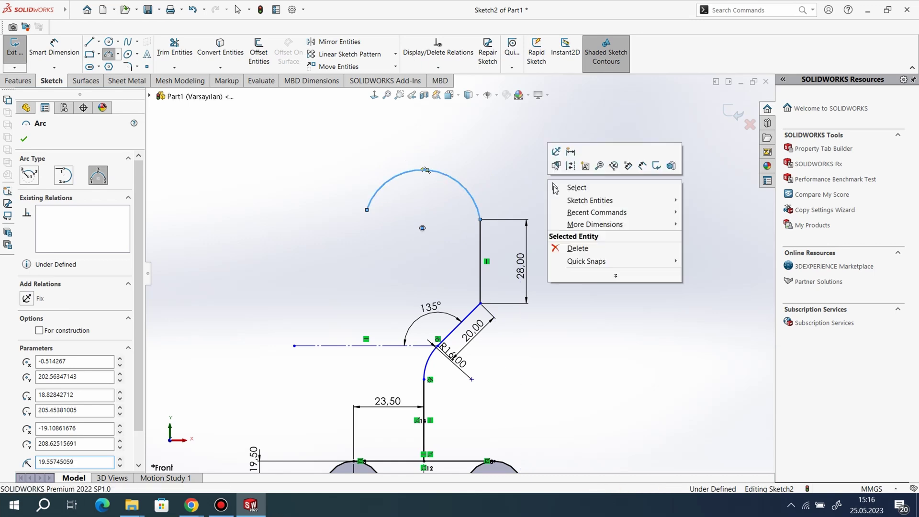
click(566, 188)
- Make the large hook arc tangent to the 28 mm vertical line
click(479, 211)
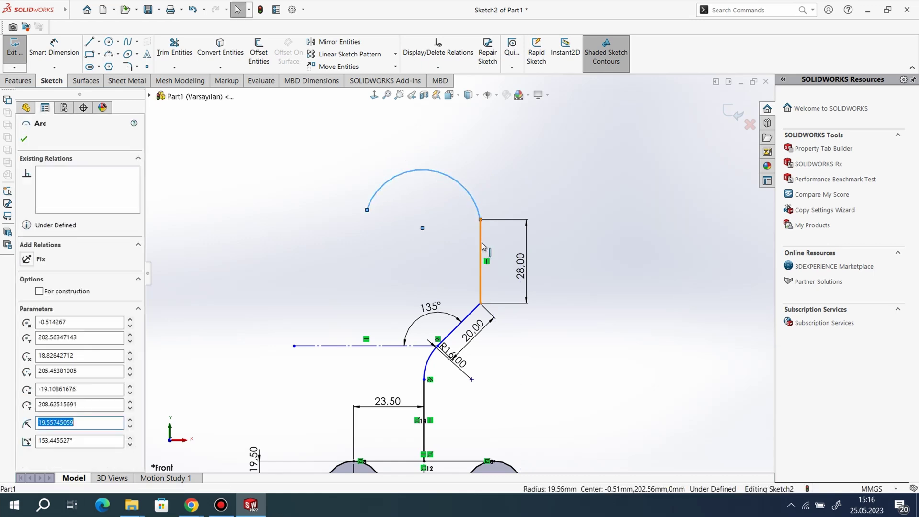
ctrl+click(480, 249)
click(31, 308)
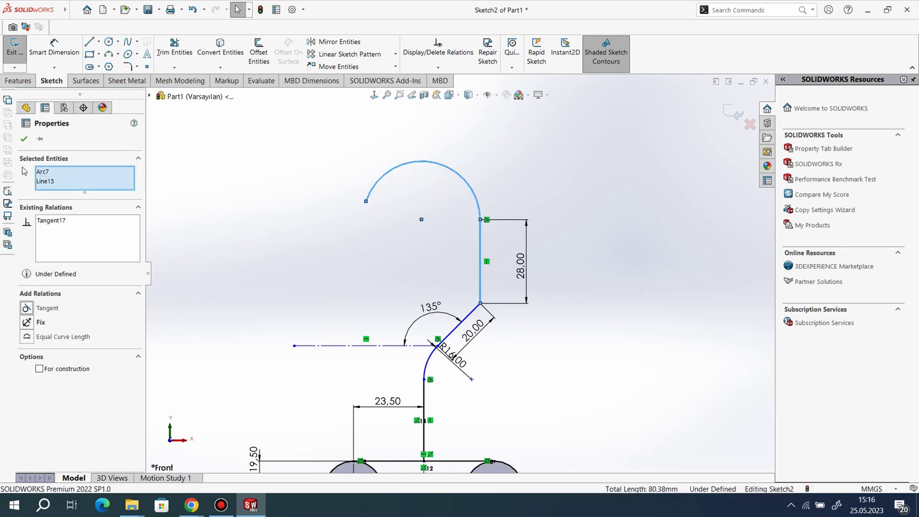
click(24, 139)
- Dimension the radius of the large hook arc to 23 mm
key(d)
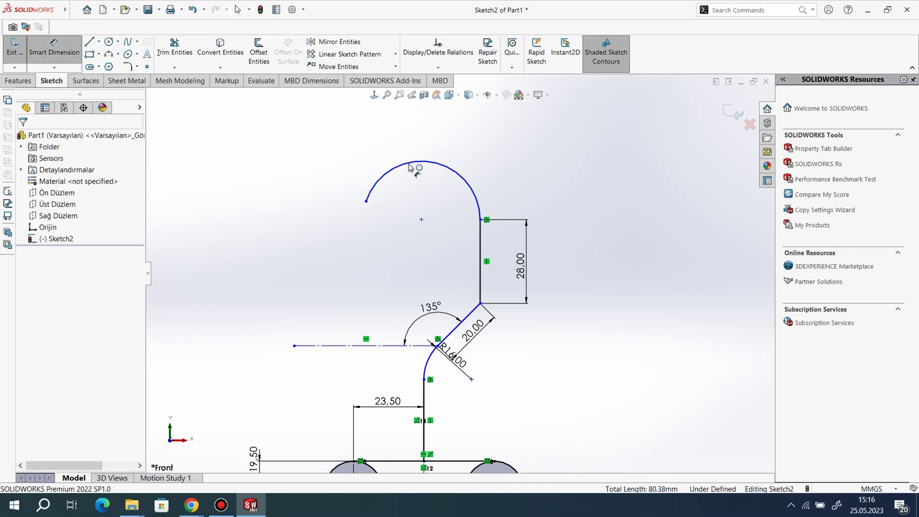
click(450, 168)
click(487, 161)
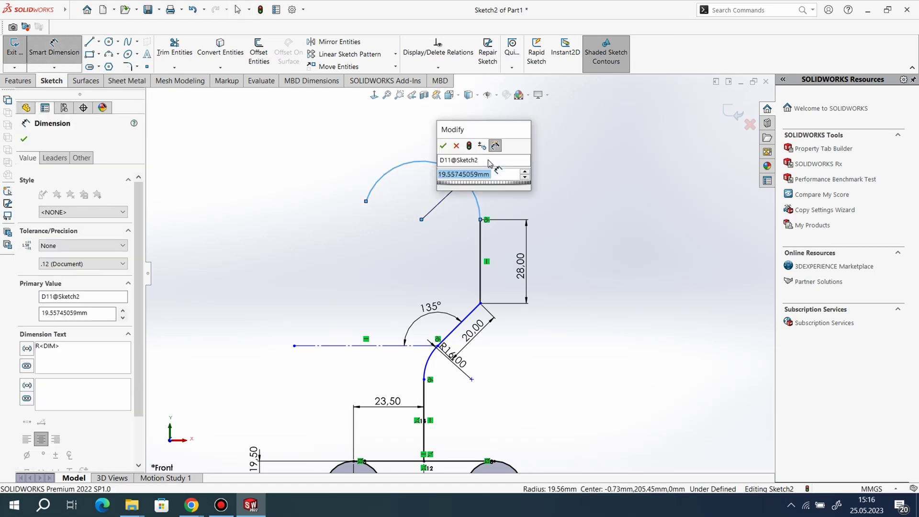
text(23)
key(Return)
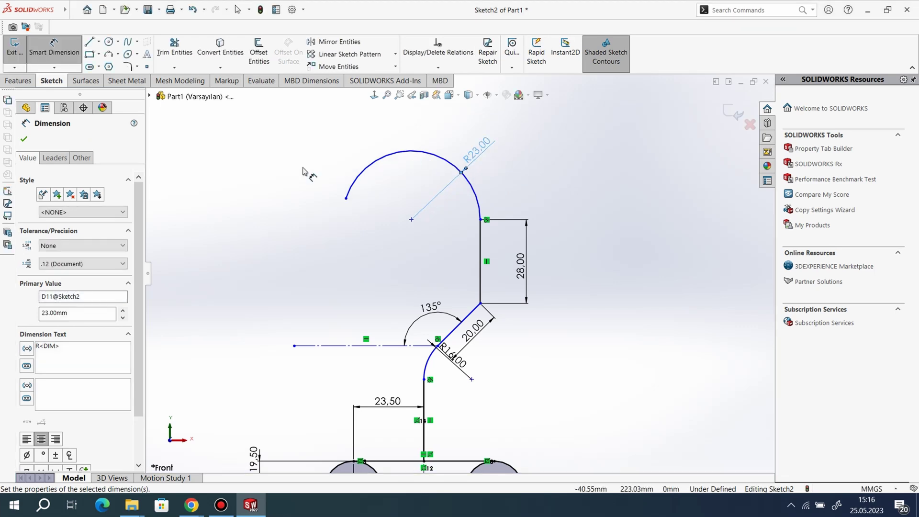
right_click(302, 195)
click(332, 266)
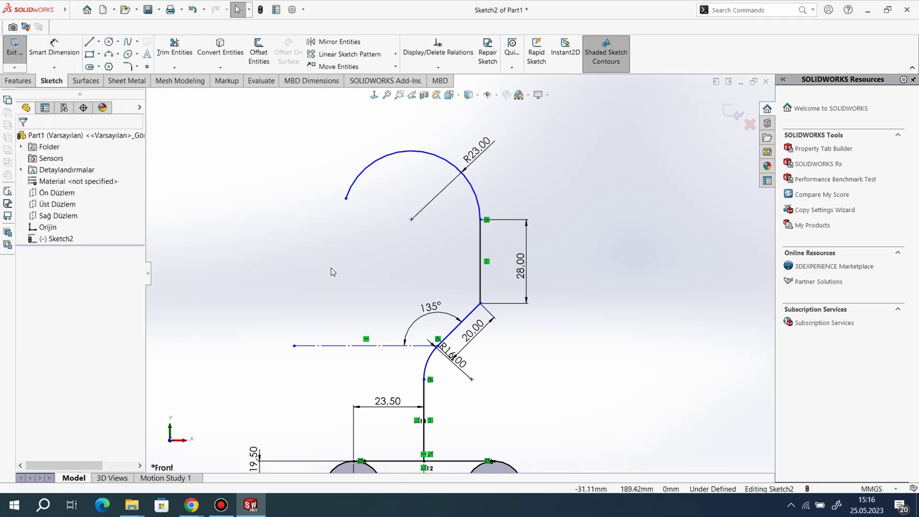
- Dimension the vertical distance from the R16 arc's lower end to the center of the right small circle to 38.5 mm
click(54, 48)
scroll(426, 378, down, 2)
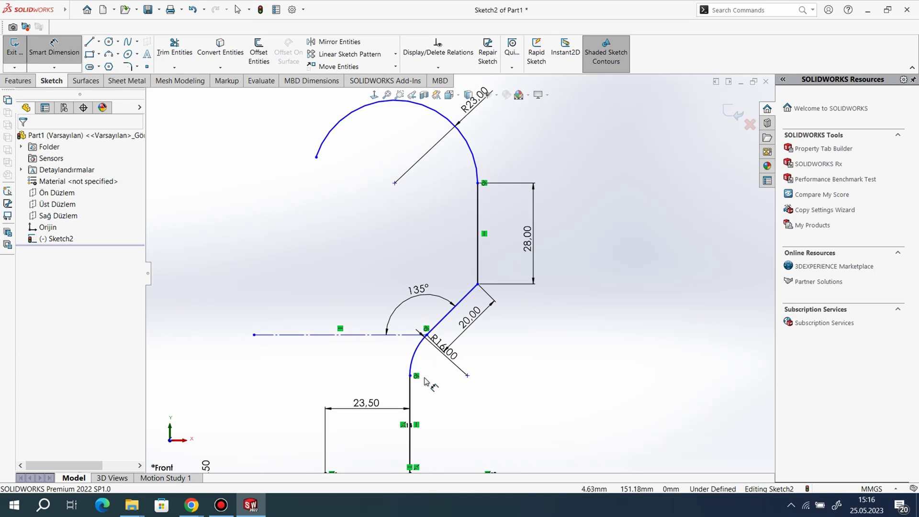
scroll(565, 358, up, 4)
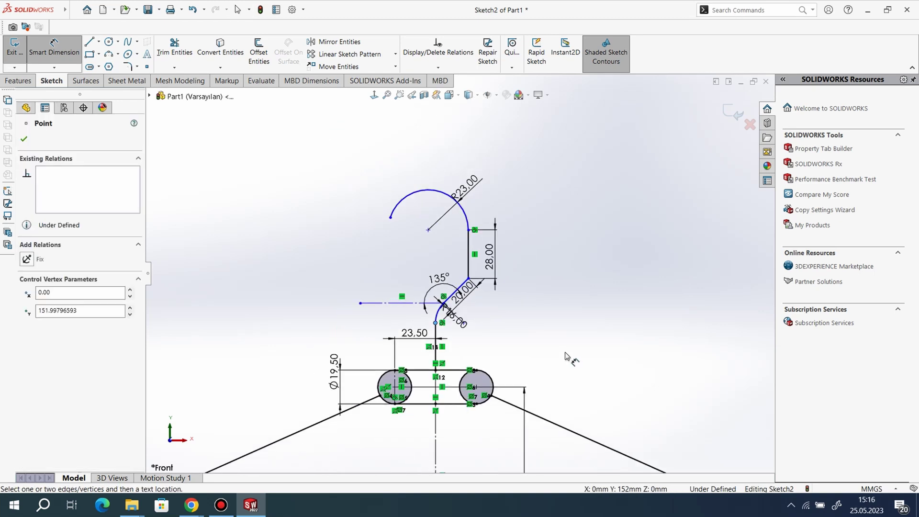
click(481, 388)
click(527, 356)
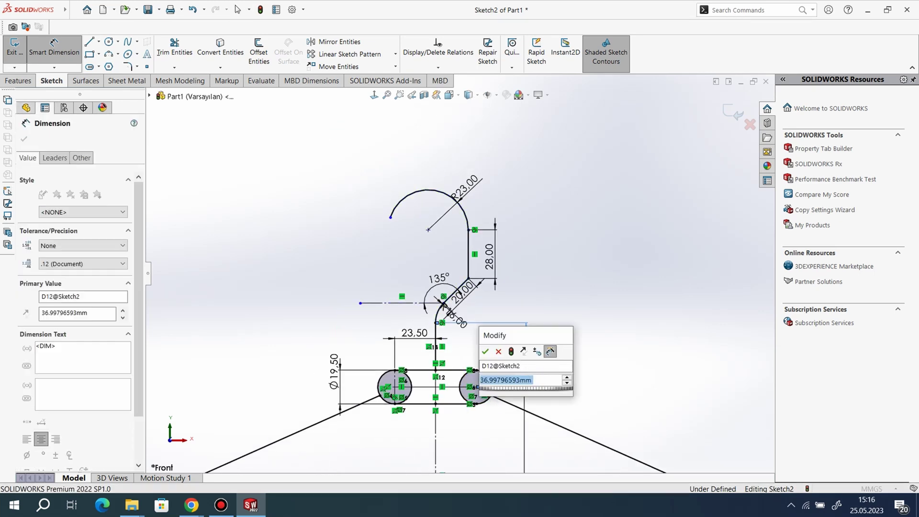
text(38.)
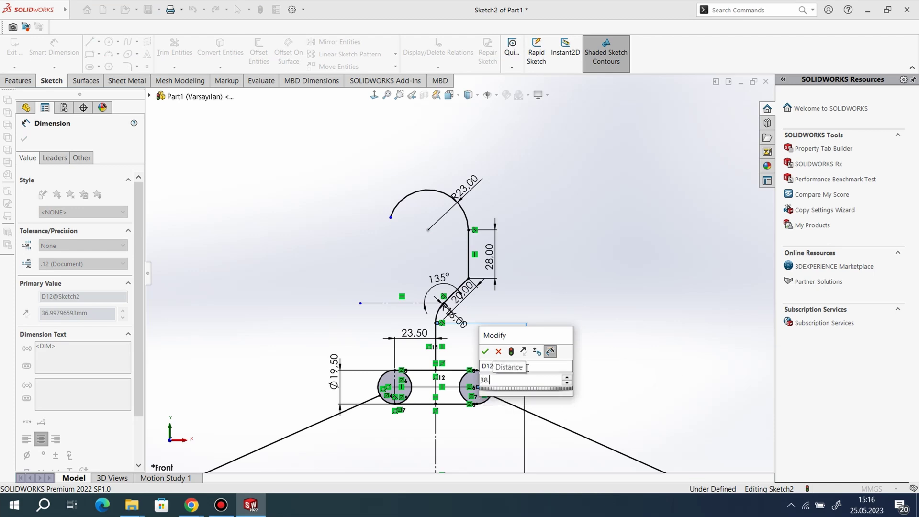
text(5)
key(Return)
right_click(574, 325)
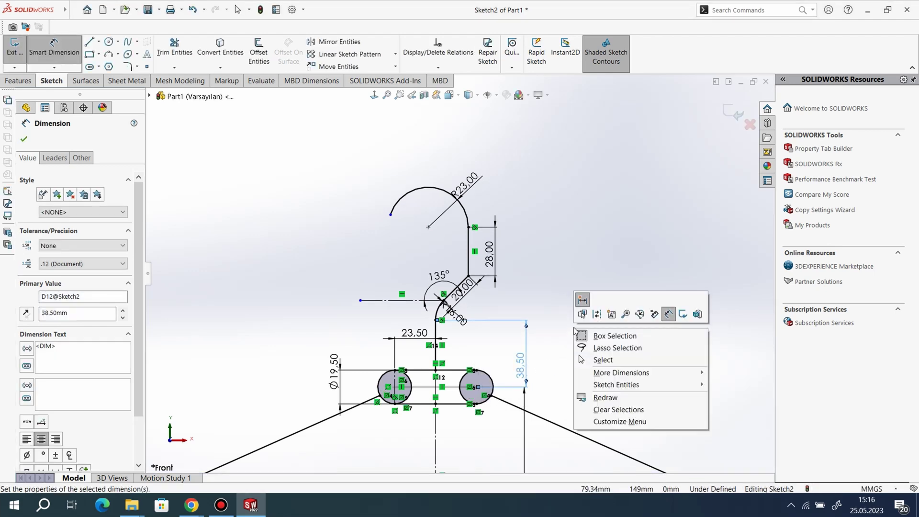
click(602, 361)
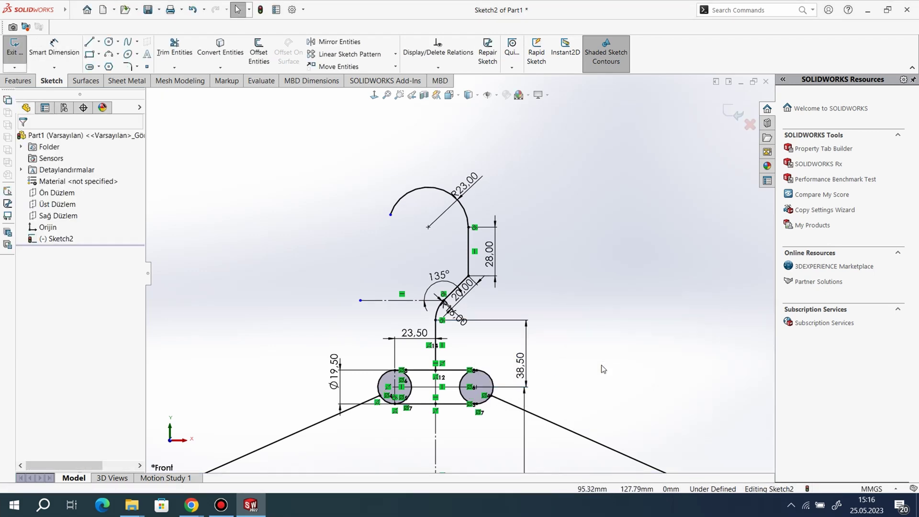
- Add a horizontal relation between the center and the free end of the R23 hook arc
click(428, 227)
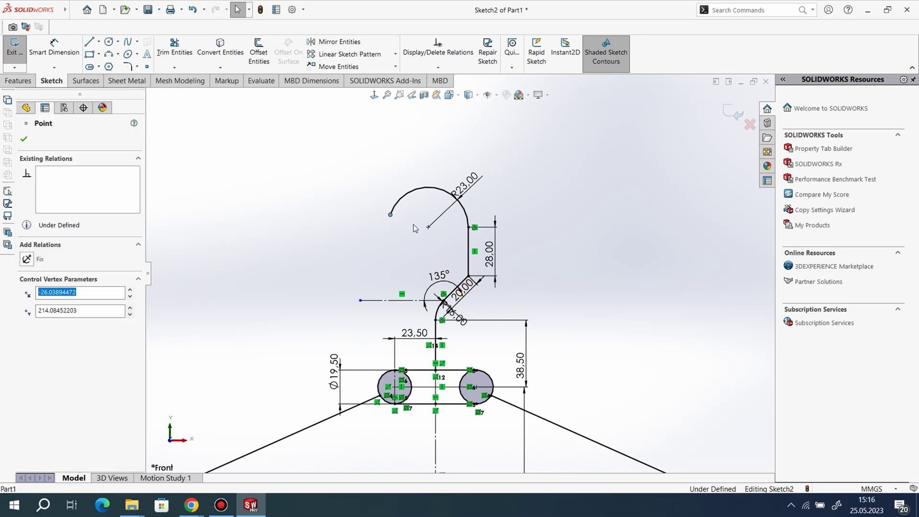
ctrl+click(390, 214)
click(27, 308)
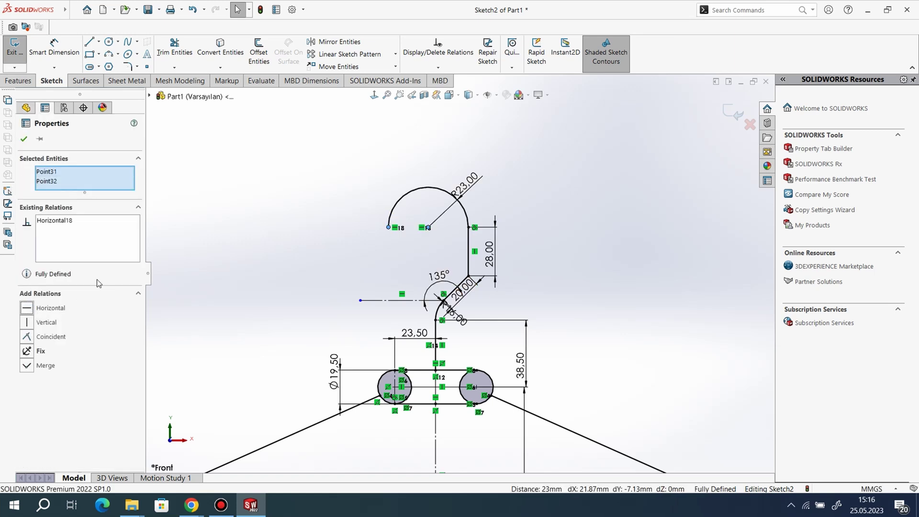
click(25, 140)
- Trim the inner halves of the two small circles to leave a slot outline
scroll(649, 244, up, 5)
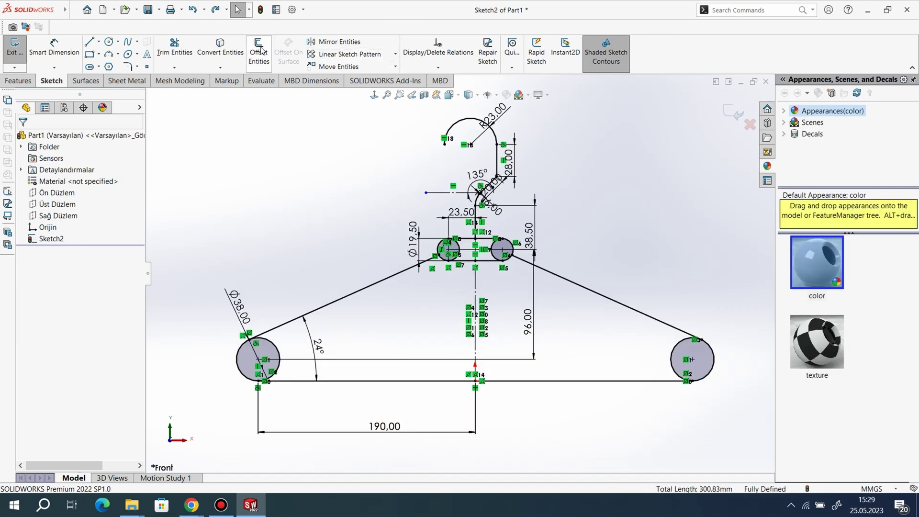
click(175, 48)
mouse_move(453, 252)
mouse_down()
mouse_move(490, 254)
mouse_move(487, 246)
mouse_up()
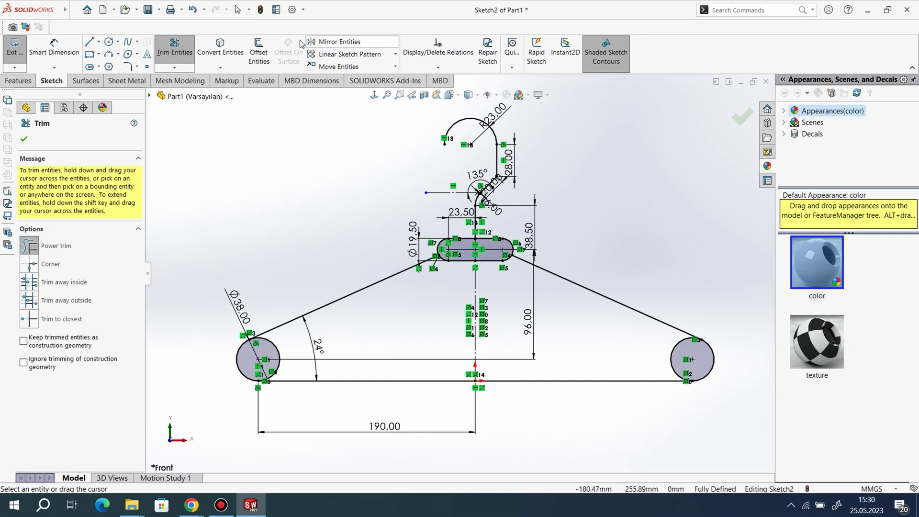
- Offset the two large end circles outward by 4 mm
click(259, 53)
click(249, 377)
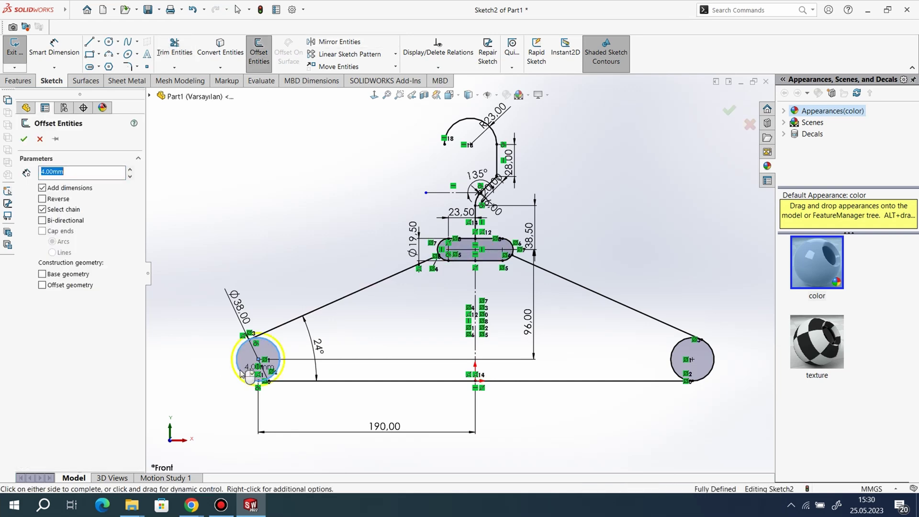
click(713, 369)
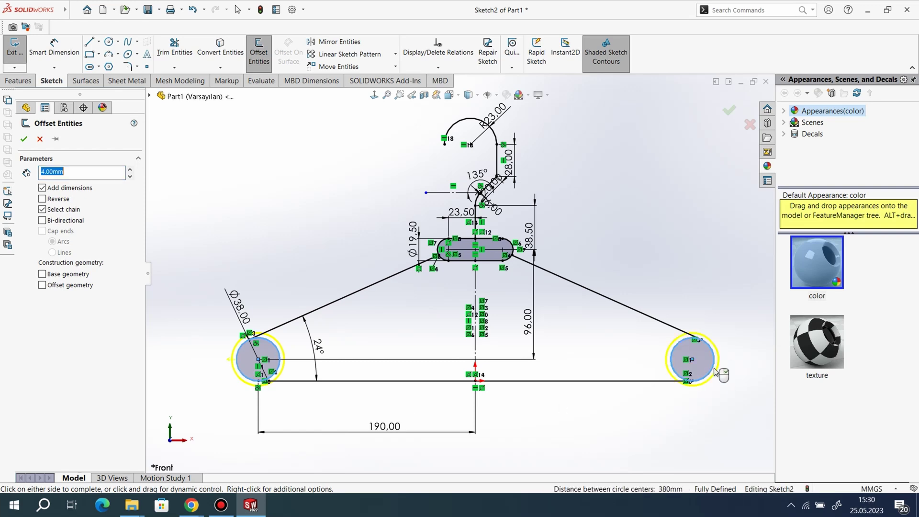
click(30, 140)
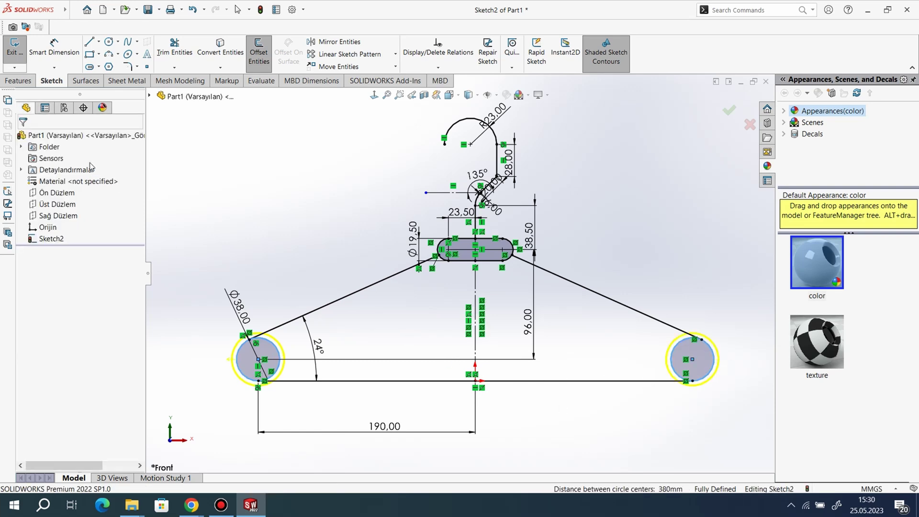
click(258, 52)
click(318, 310)
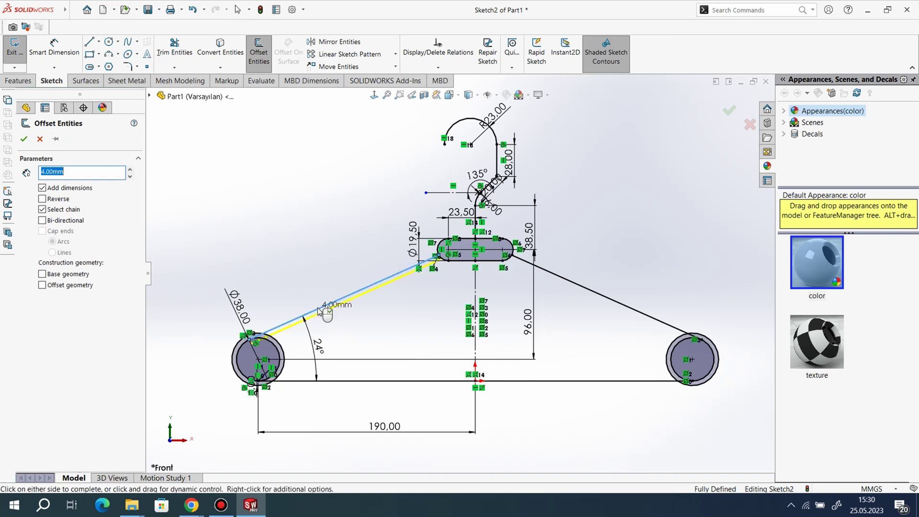
click(42, 199)
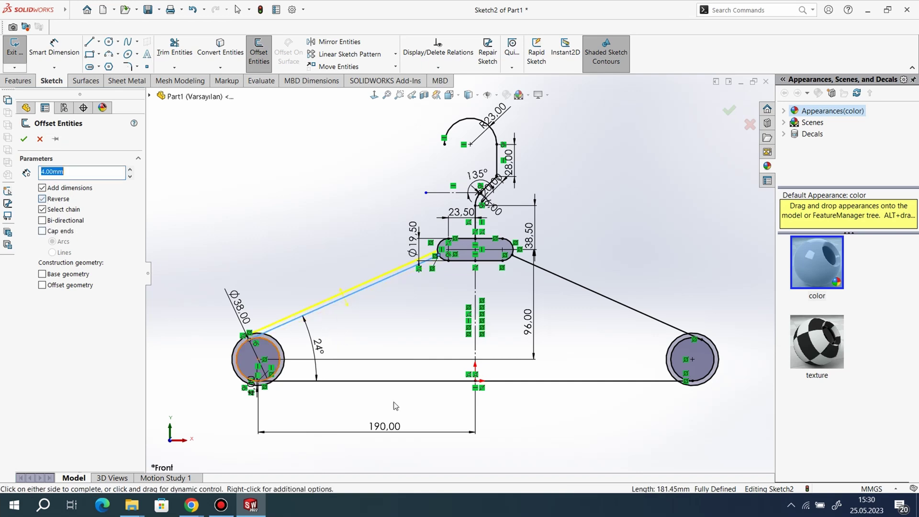
click(388, 382)
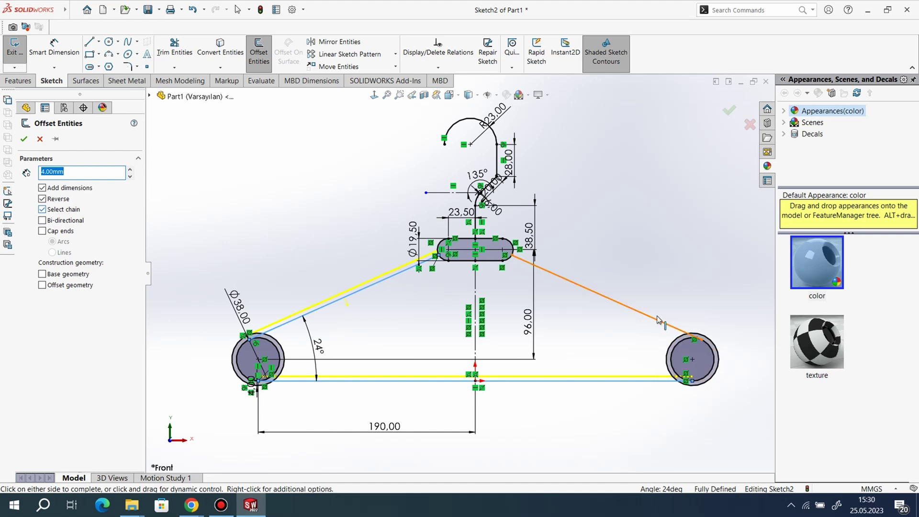
click(42, 141)
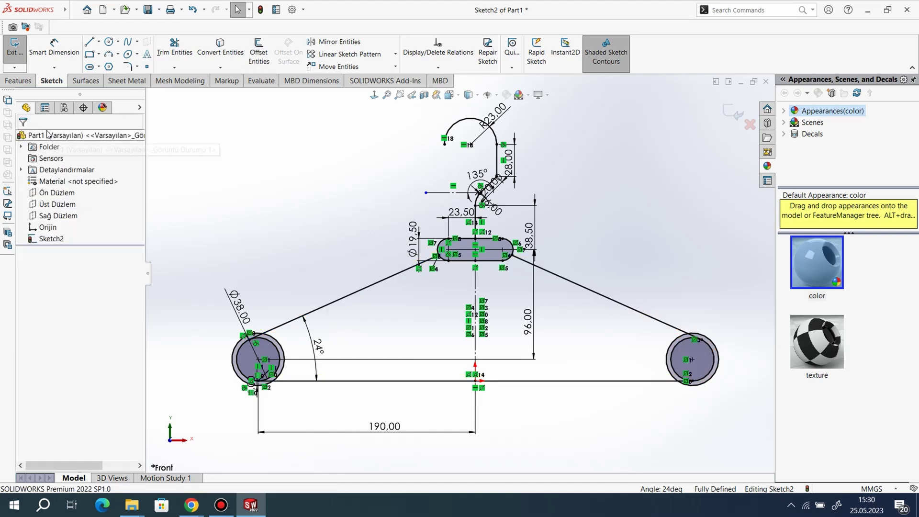
- Offset the left sloping arm line outward by 4 mm
click(260, 52)
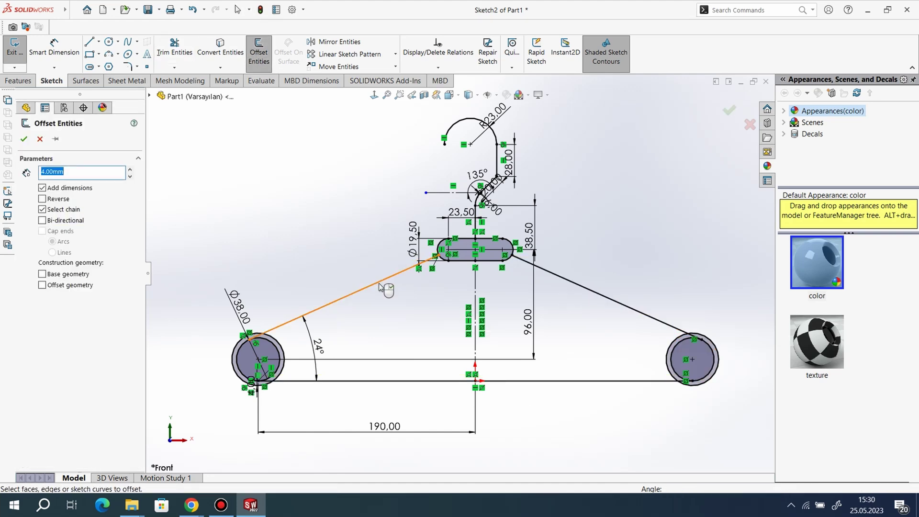
click(381, 282)
click(42, 200)
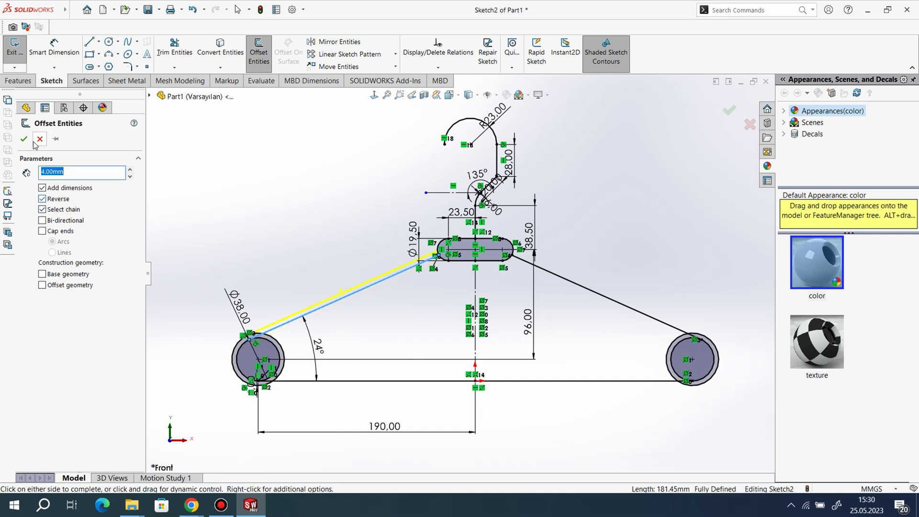
click(25, 139)
- Offset the bottom line and the right sloping arm line outward by 4 mm each
click(259, 54)
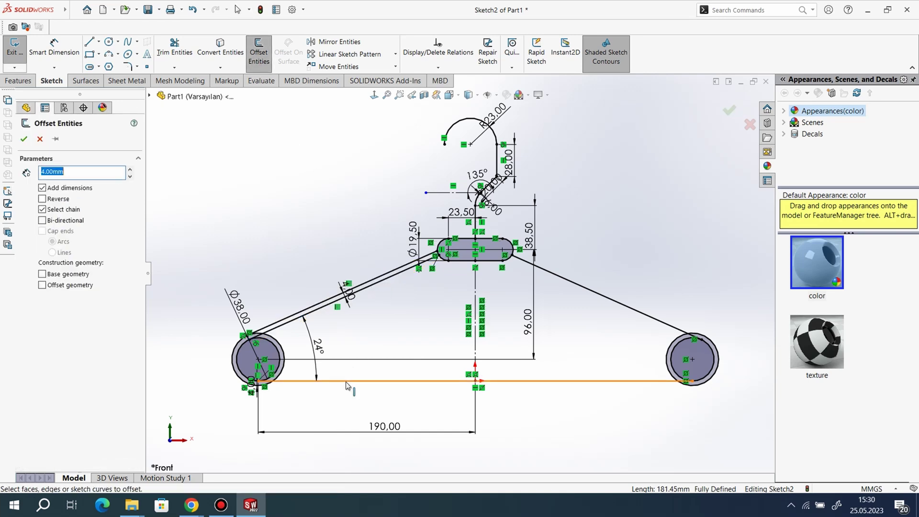
click(306, 379)
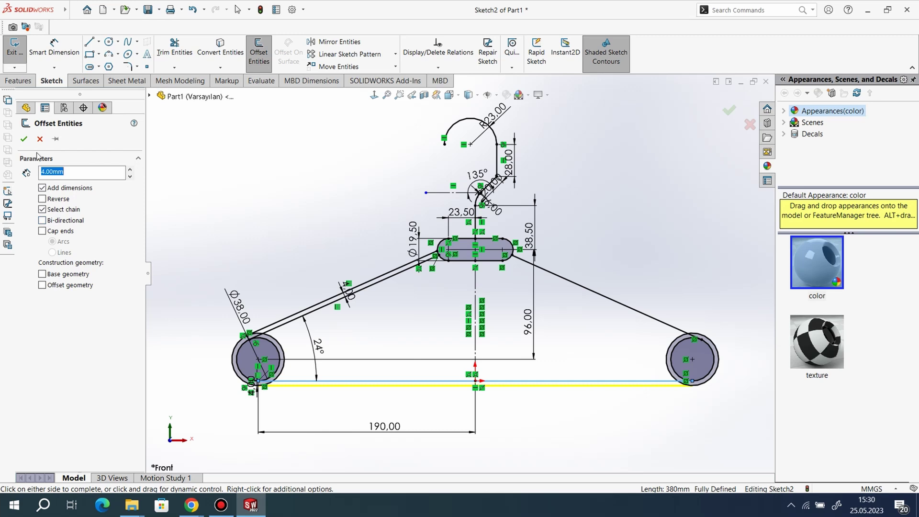
click(24, 138)
click(259, 54)
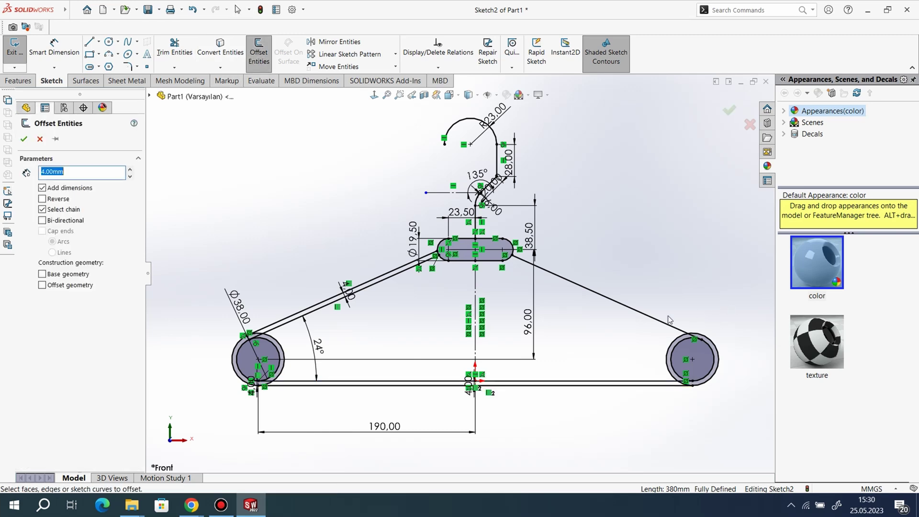
click(649, 319)
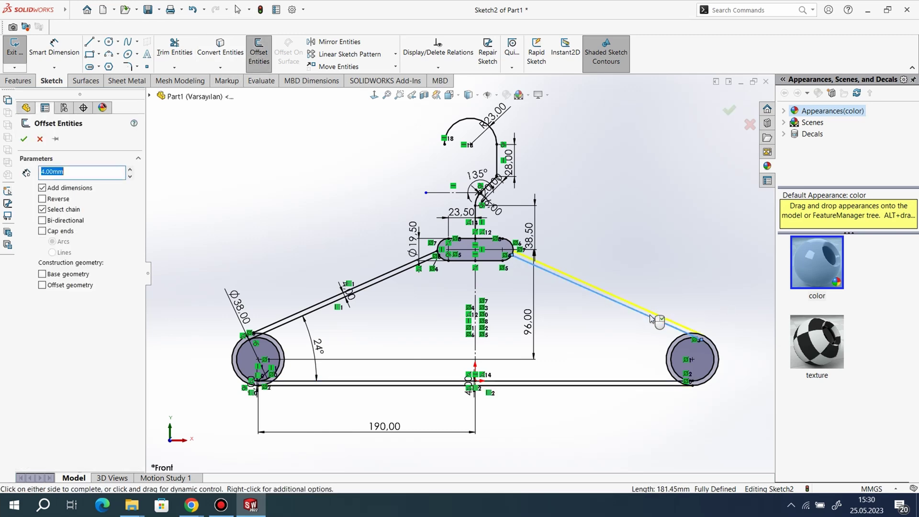
click(24, 139)
click(174, 47)
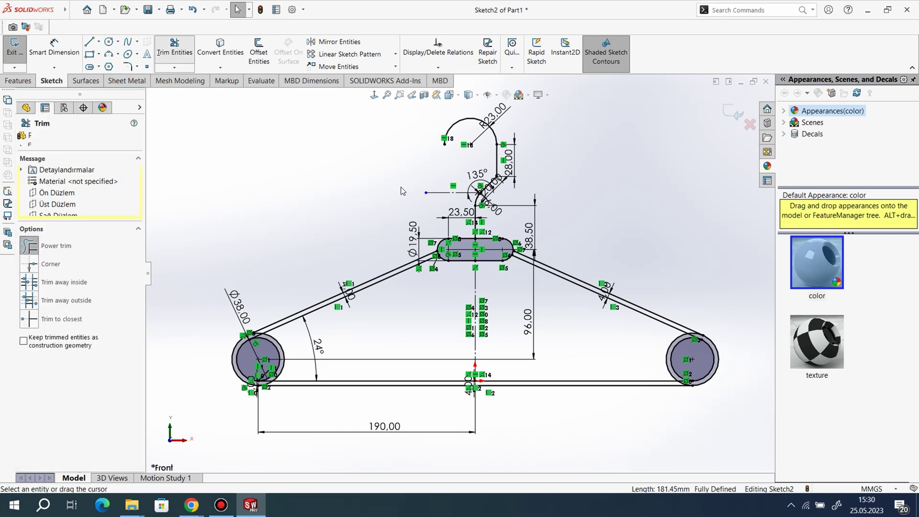
click(489, 242)
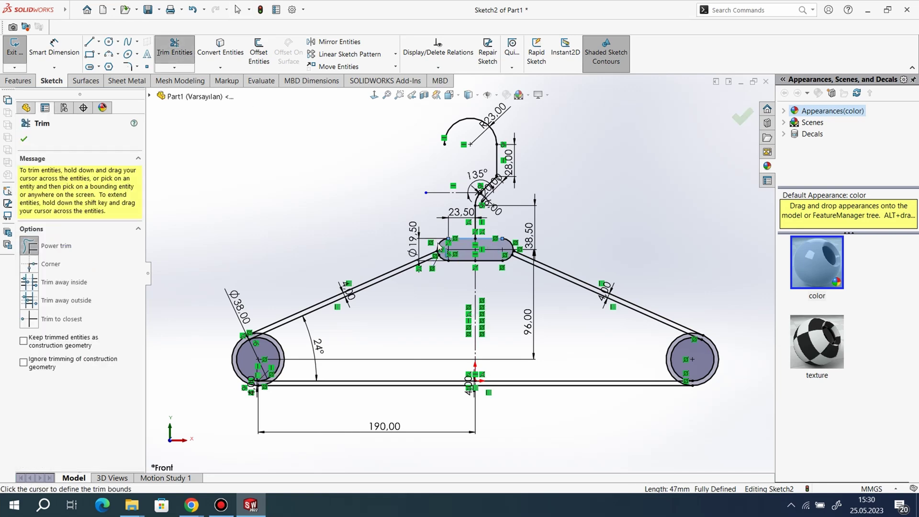
right_click(229, 143)
click(247, 172)
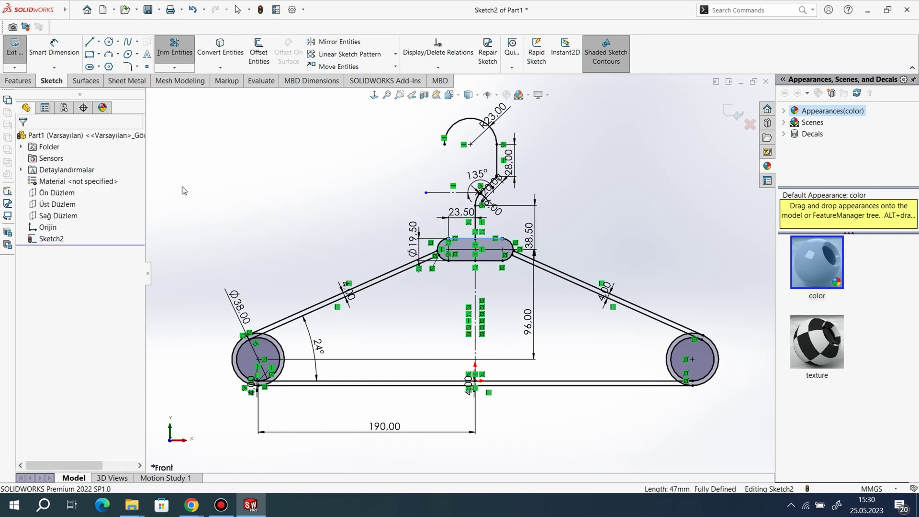
- Offset the whole central slot outline outward by 4 mm
click(254, 54)
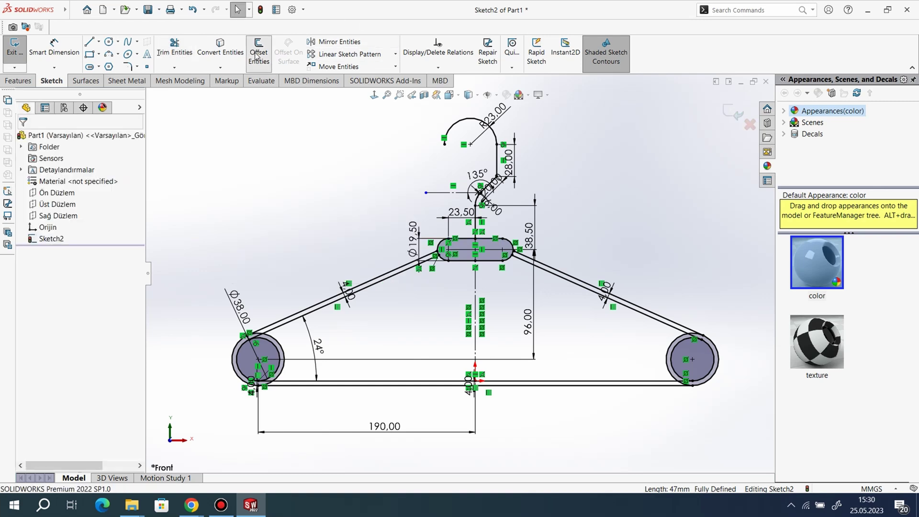
click(463, 242)
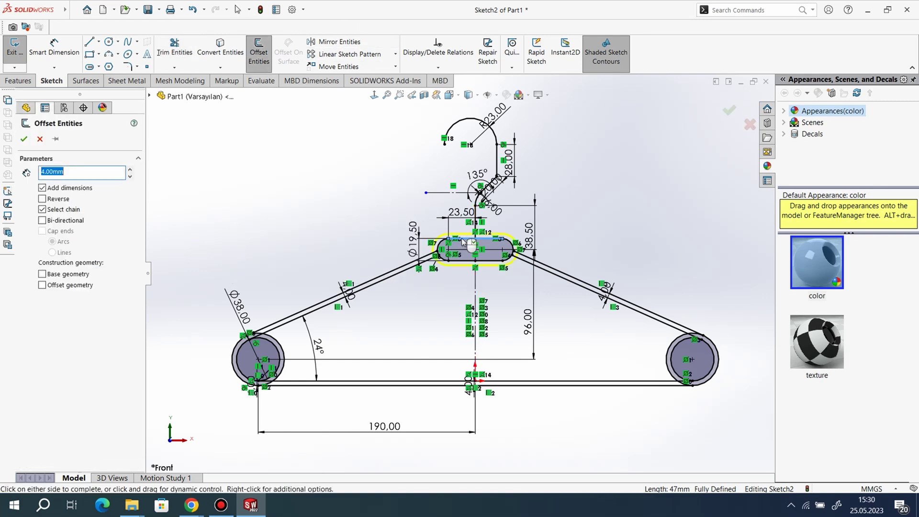
click(24, 139)
scroll(352, 378, down, 3)
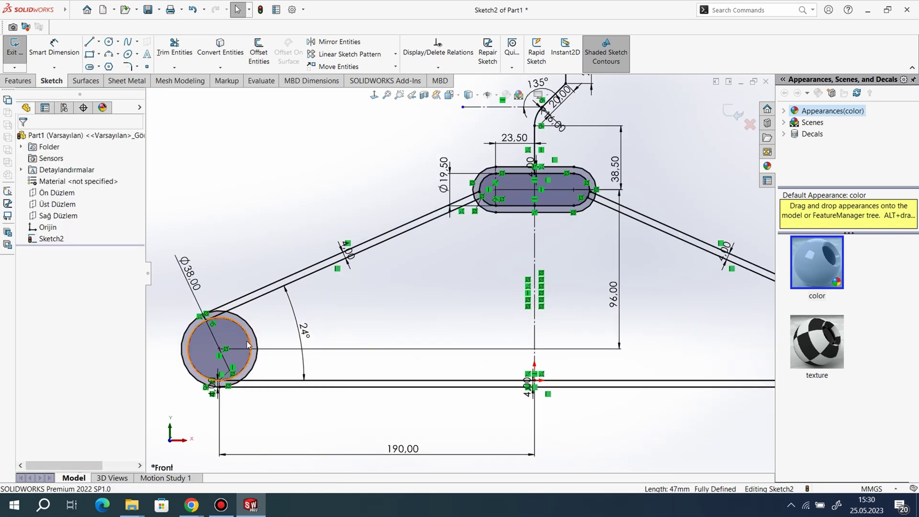
click(219, 380)
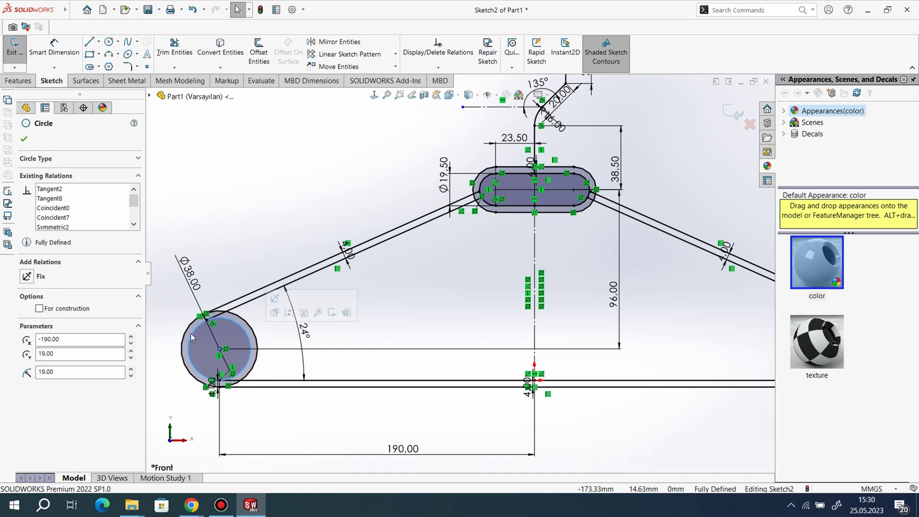
click(23, 139)
click(259, 53)
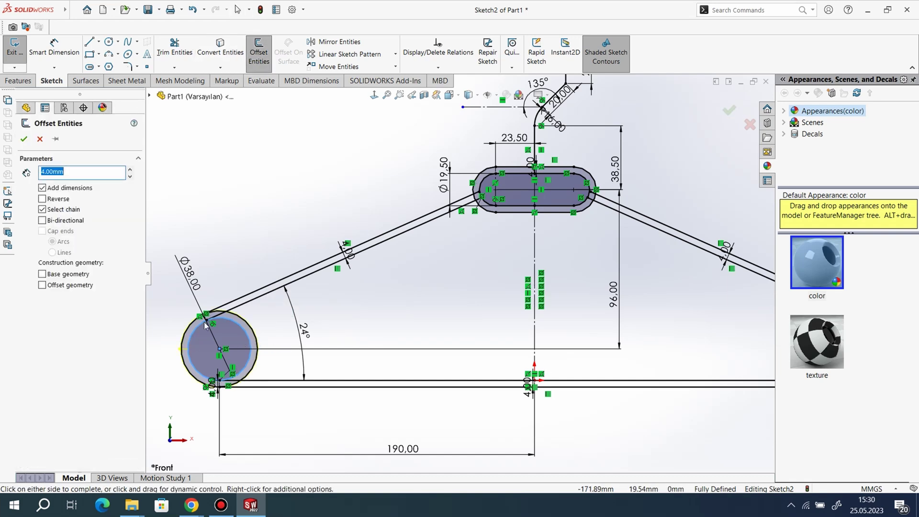
click(40, 139)
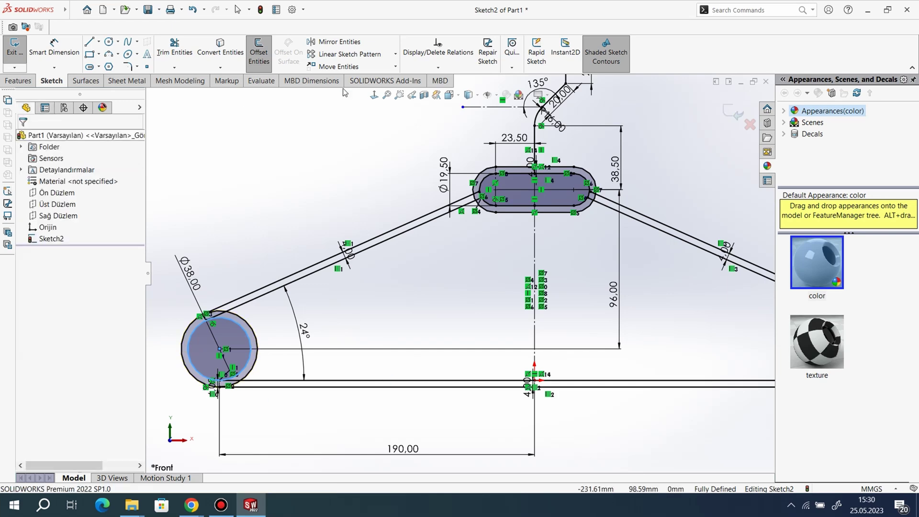
- Offset the original 38 mm circles at both ends of the hanger inward by 4 mm
click(259, 53)
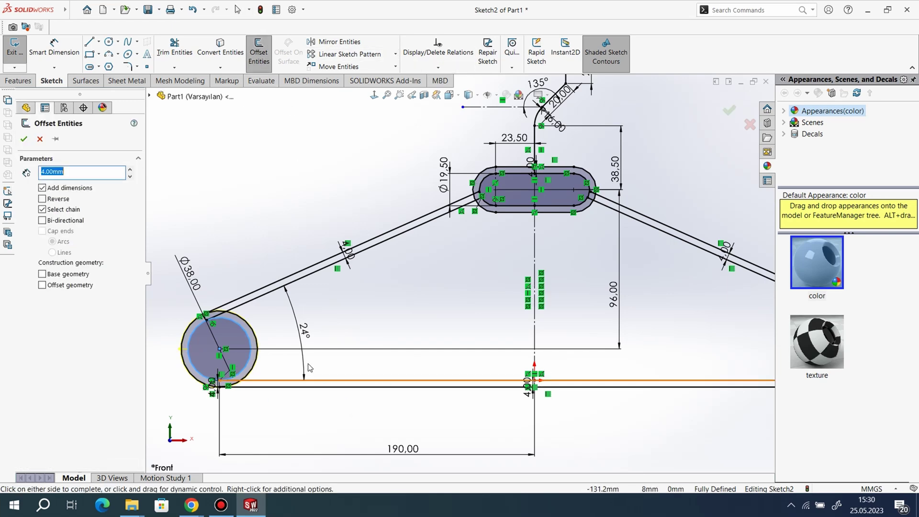
click(249, 341)
click(248, 336)
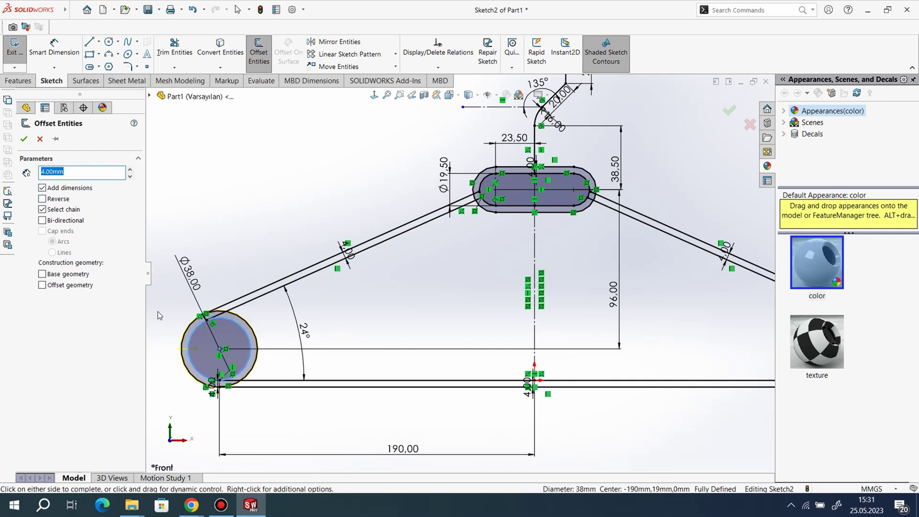
click(42, 201)
scroll(338, 261, up, 3)
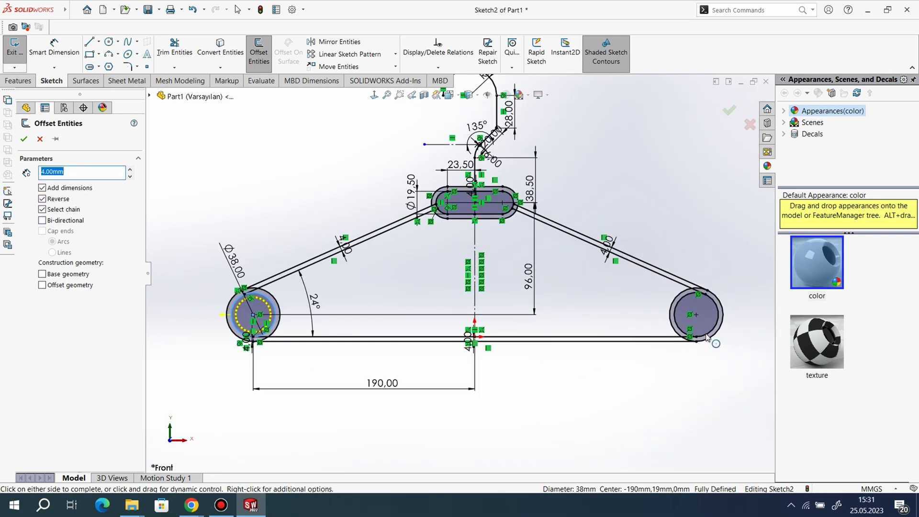
click(708, 337)
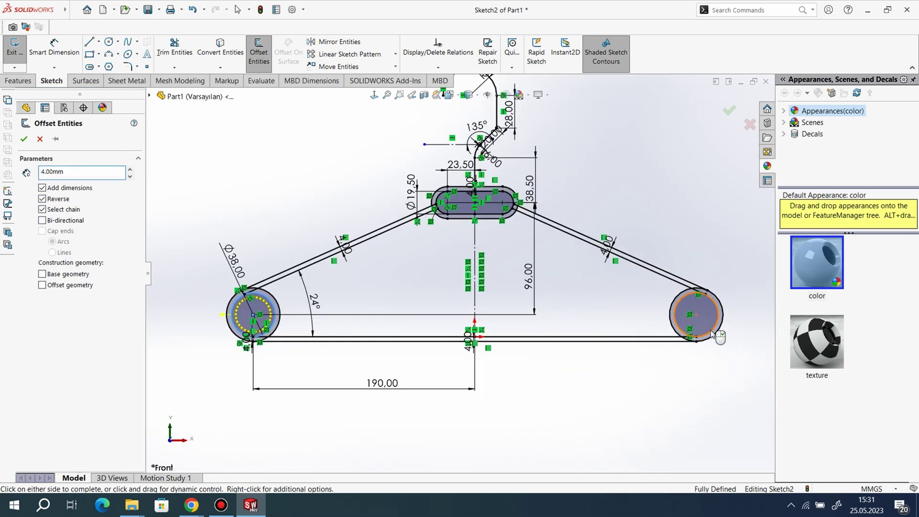
click(24, 139)
- Offset the original left sloping arm line 4 mm toward the inside of the hanger
click(259, 52)
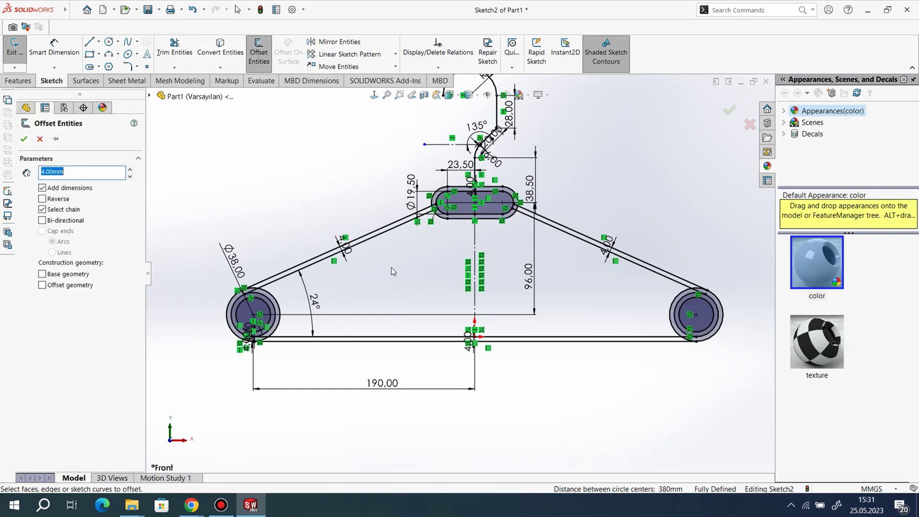
scroll(392, 271, down, 2)
click(232, 289)
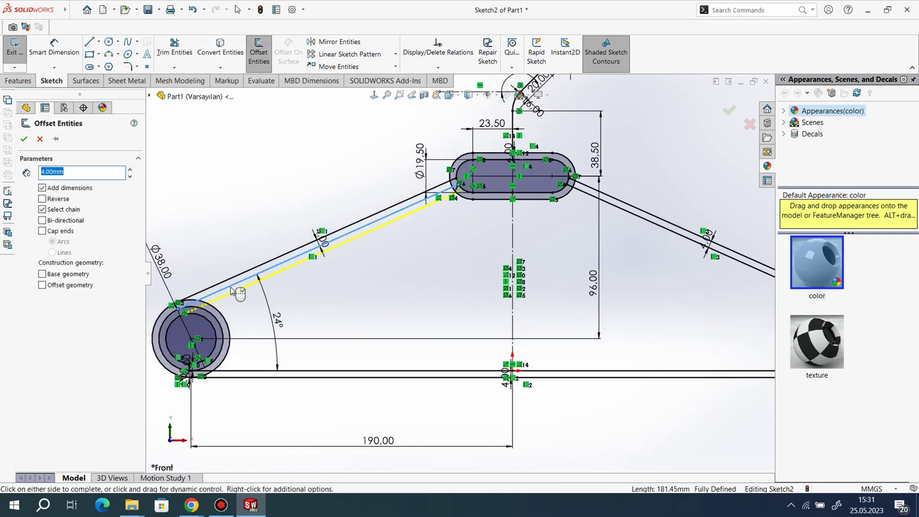
click(24, 138)
- Offset the original right sloping arm line 4 mm toward the inside of the hanger
click(259, 53)
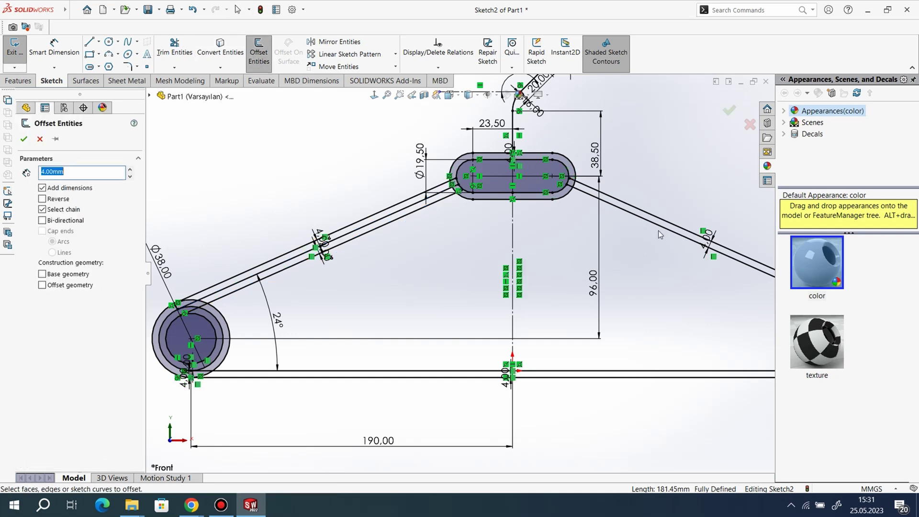
click(625, 215)
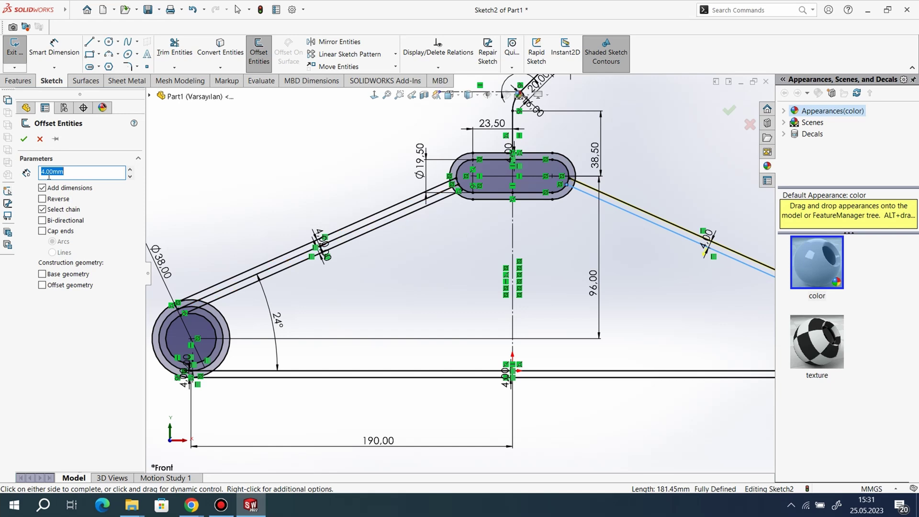
click(42, 199)
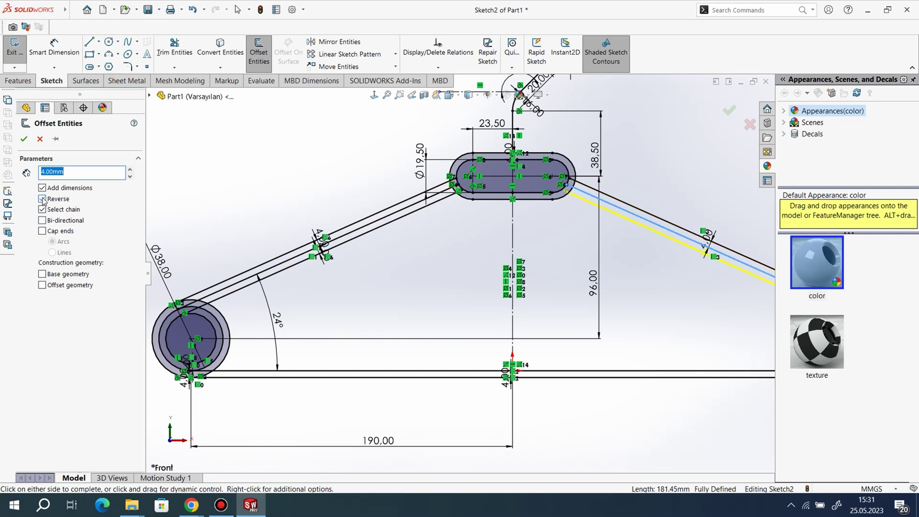
click(23, 139)
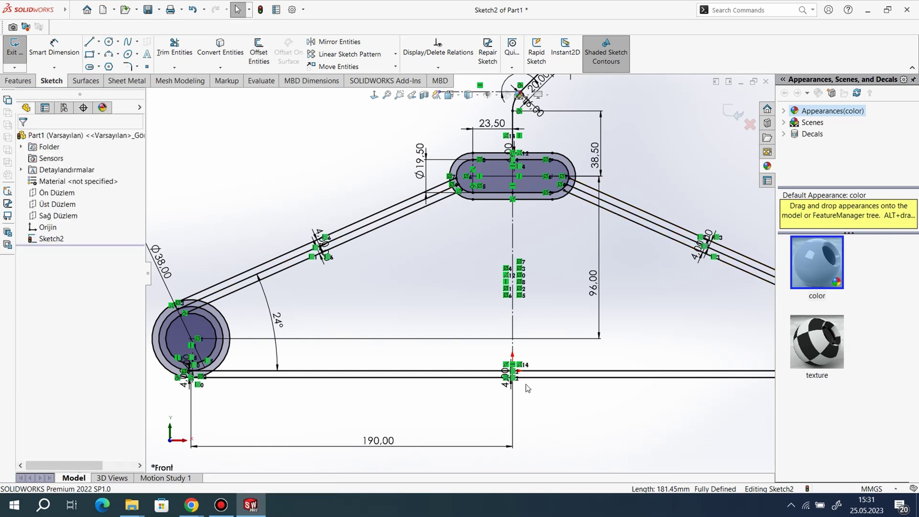
- Offset the original bottom line upward by 4 mm, toward the inside of the hanger
click(264, 63)
click(334, 371)
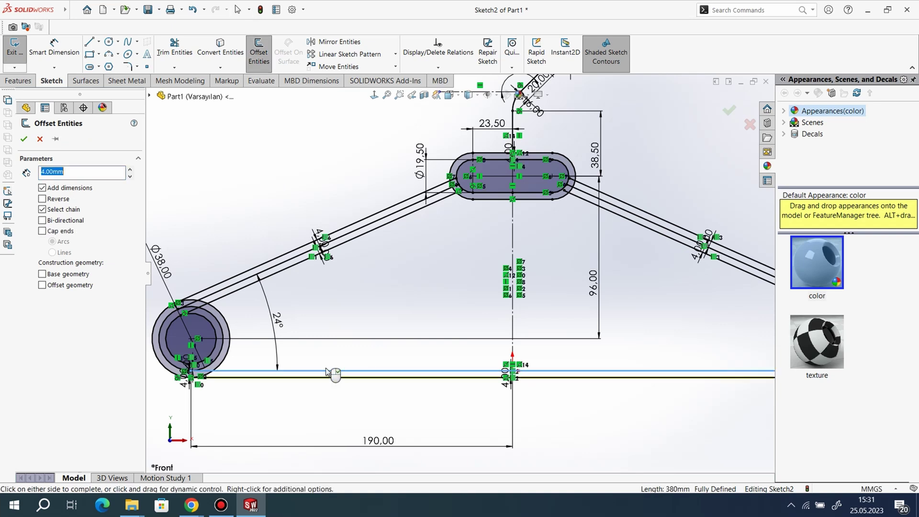
click(43, 203)
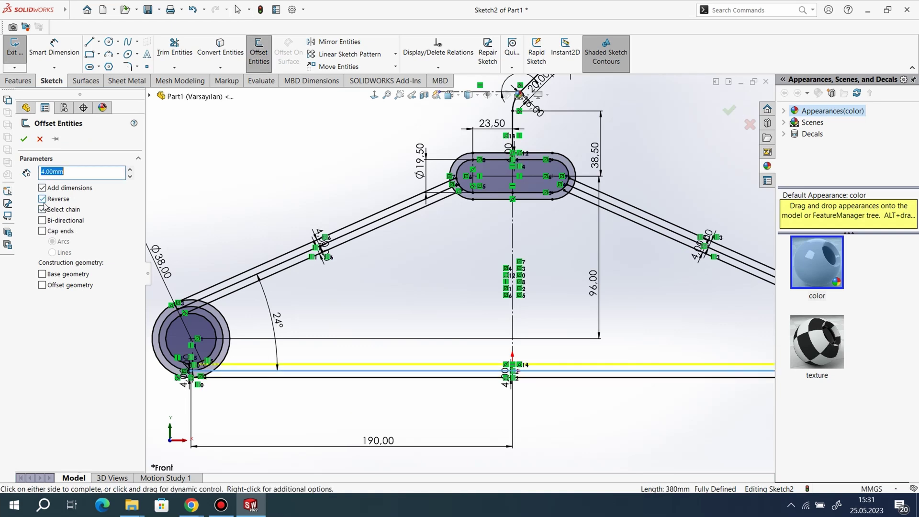
click(24, 139)
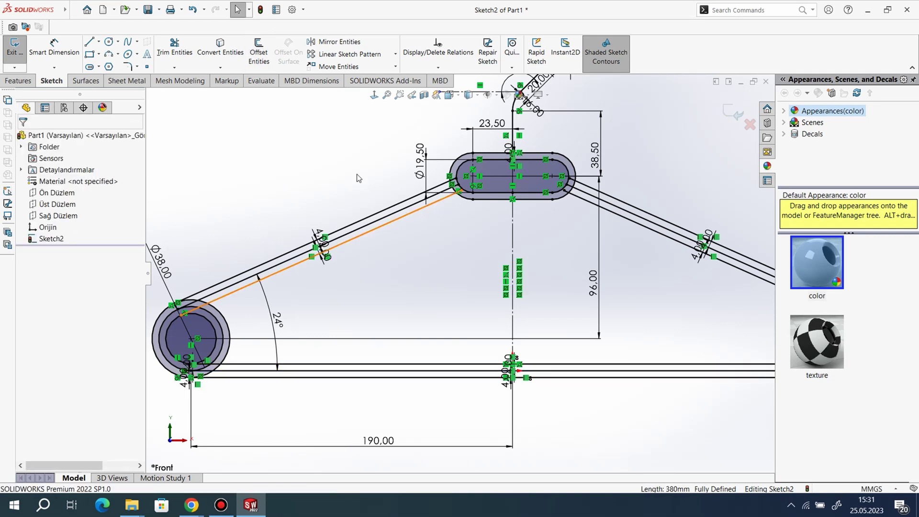
- Offset the original slot outline inward by 4 mm as a full chain
click(254, 48)
scroll(577, 212, down, 2)
click(424, 165)
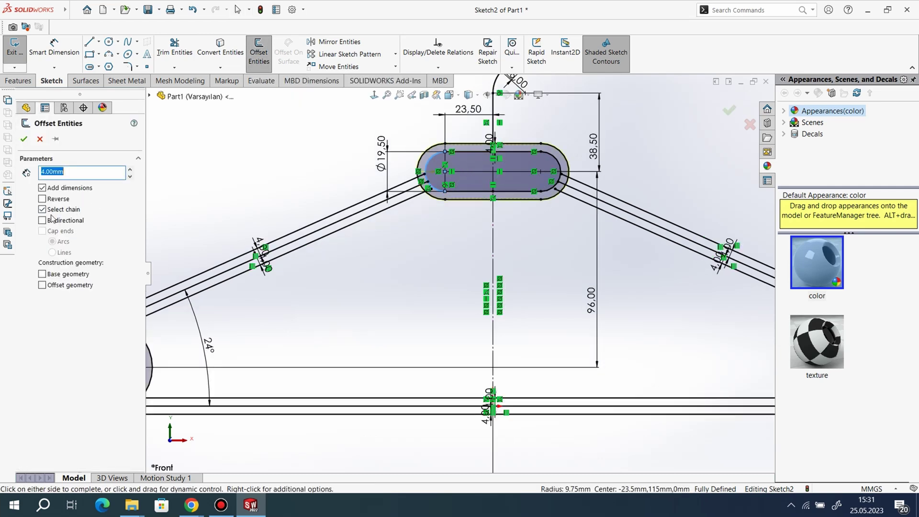
click(43, 199)
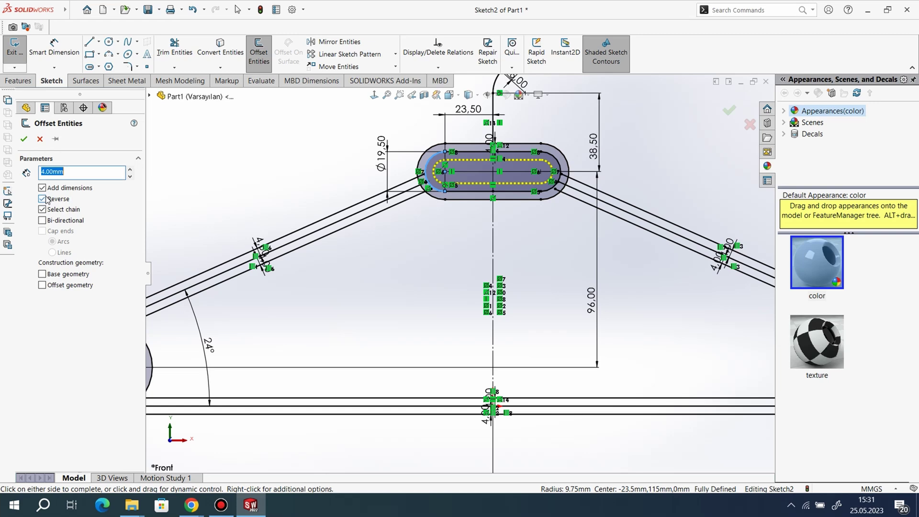
click(24, 139)
- Convert the original left sloping arm line and the original middle circle at its lower end to construction geometry
scroll(420, 277, up, 3)
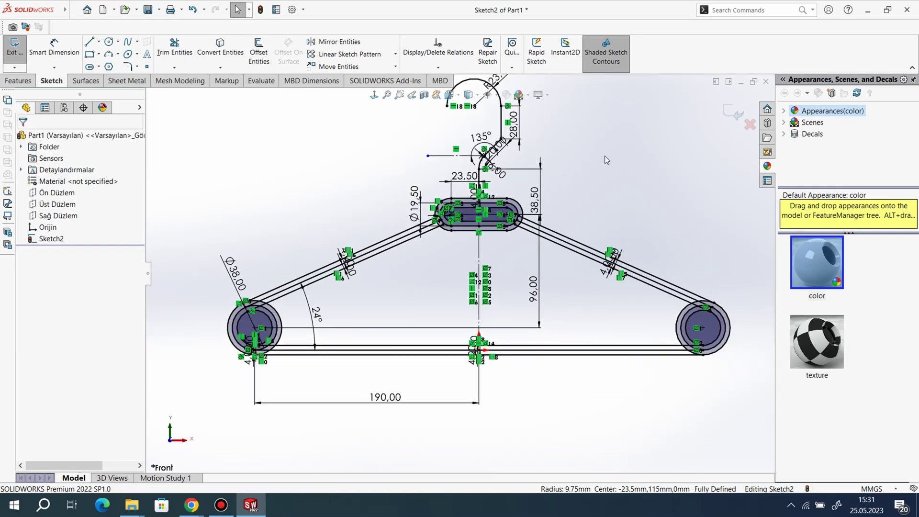
scroll(606, 157, down, 1)
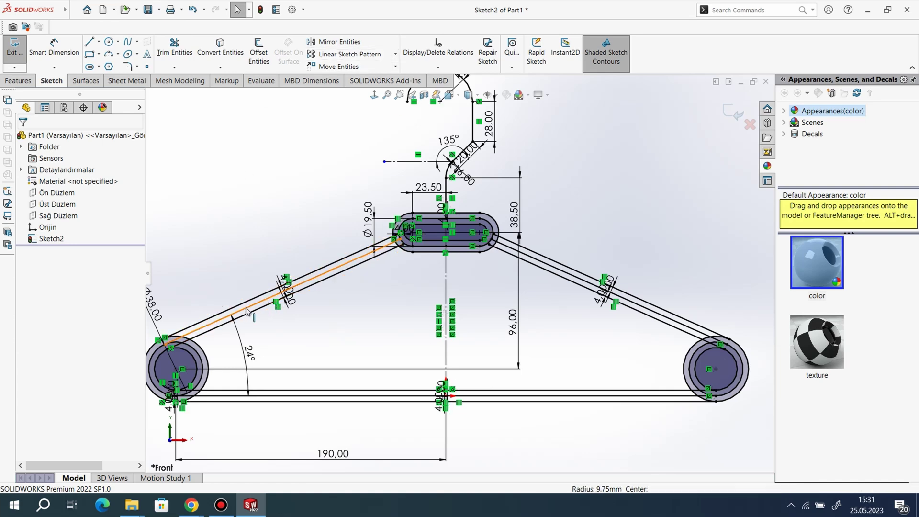
right_click(297, 286)
key(Escape)
key(Escape)
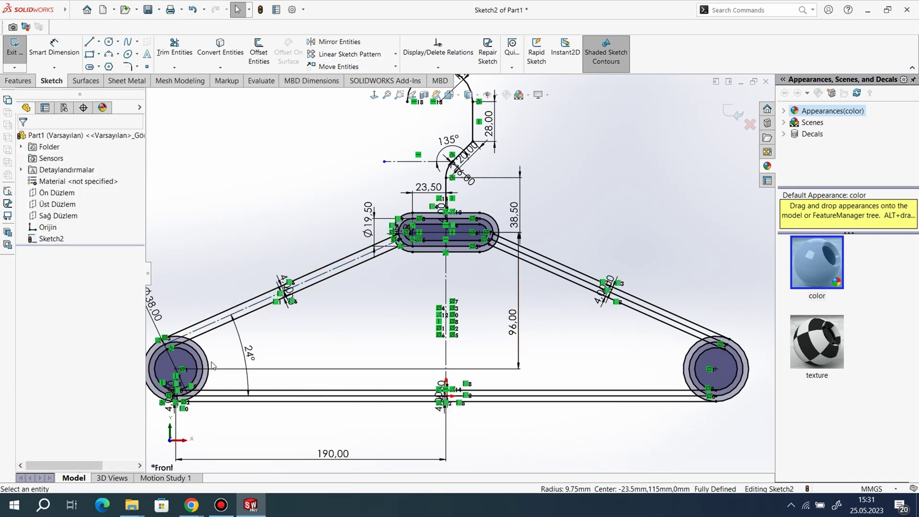
right_click(200, 360)
key(Escape)
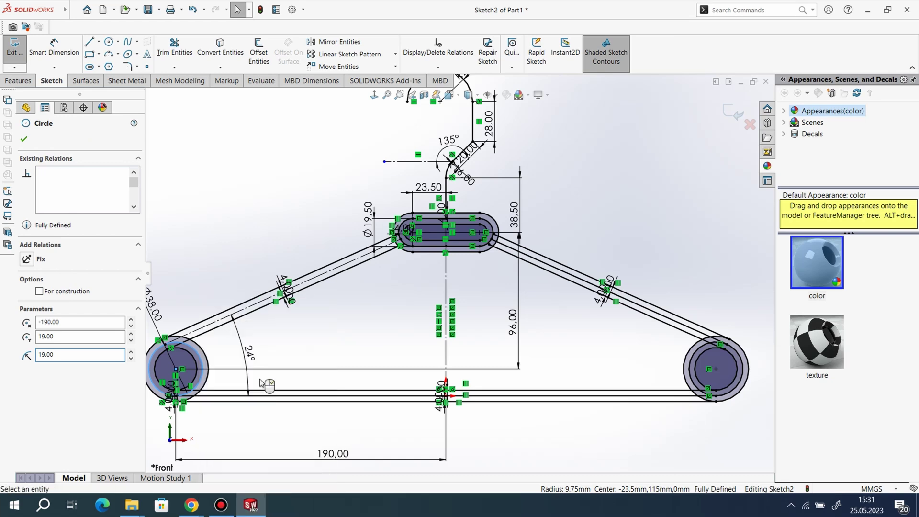
key(Escape)
- Convert the original bottom line, right middle circle and right sloping arm line to construction geometry
right_click(226, 401)
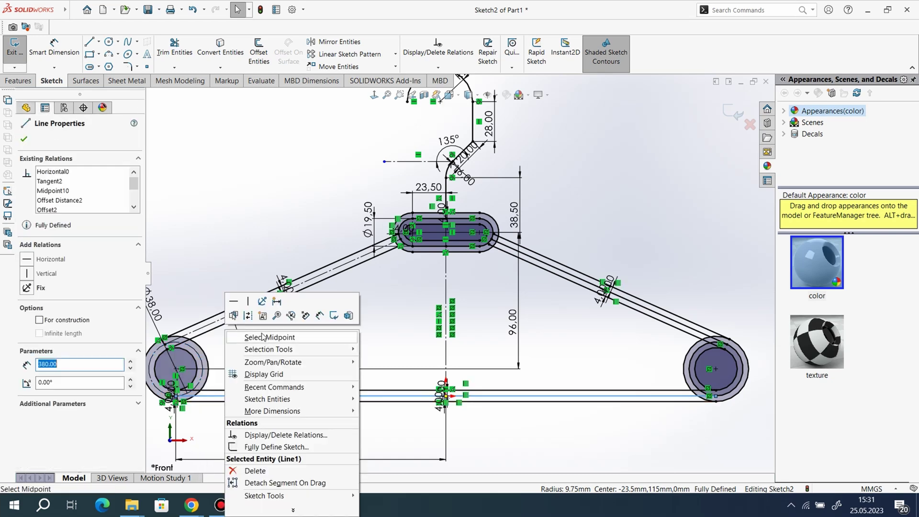
click(248, 316)
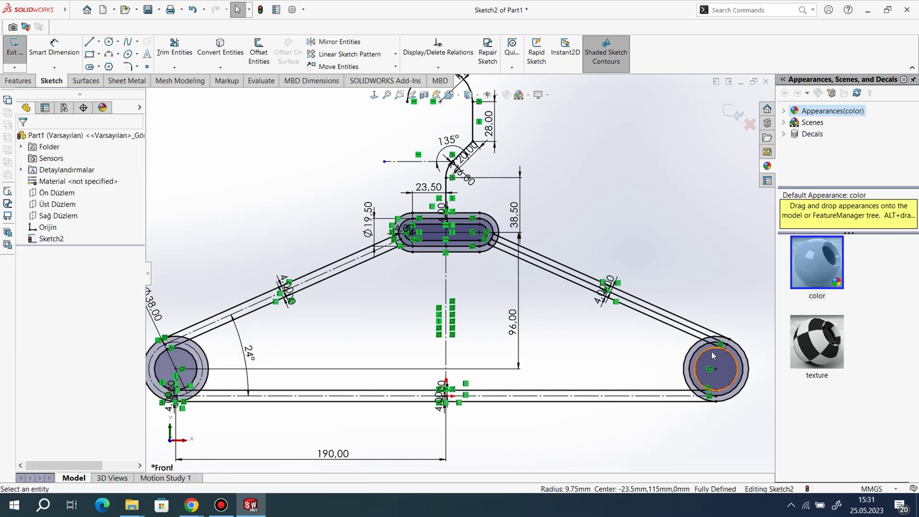
right_click(696, 375)
click(709, 312)
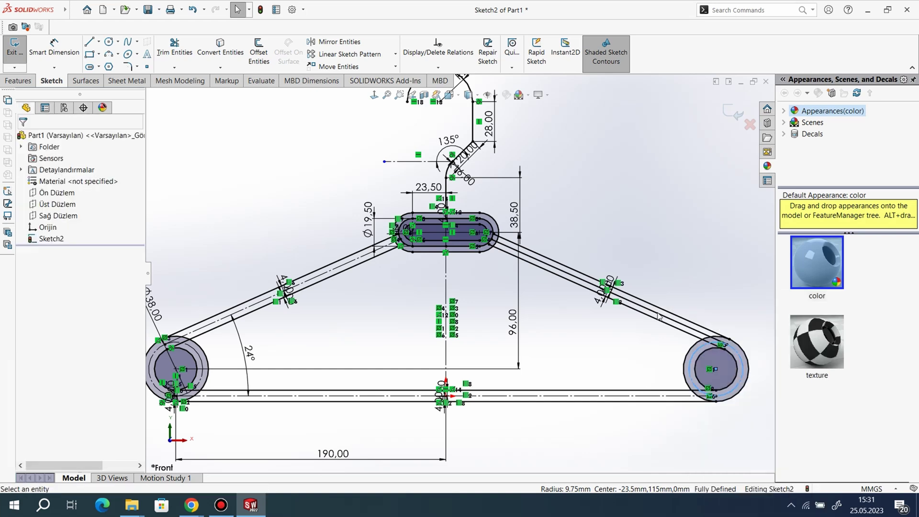
right_click(679, 326)
click(703, 312)
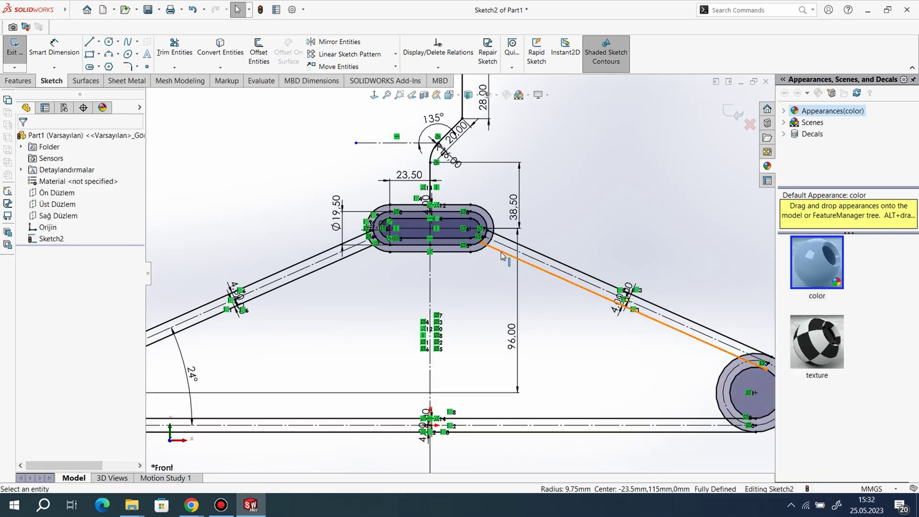
- Convert both end arcs and both straight lines of the original middle slot outline to construction geometry
scroll(527, 225, down, 3)
right_click(318, 261)
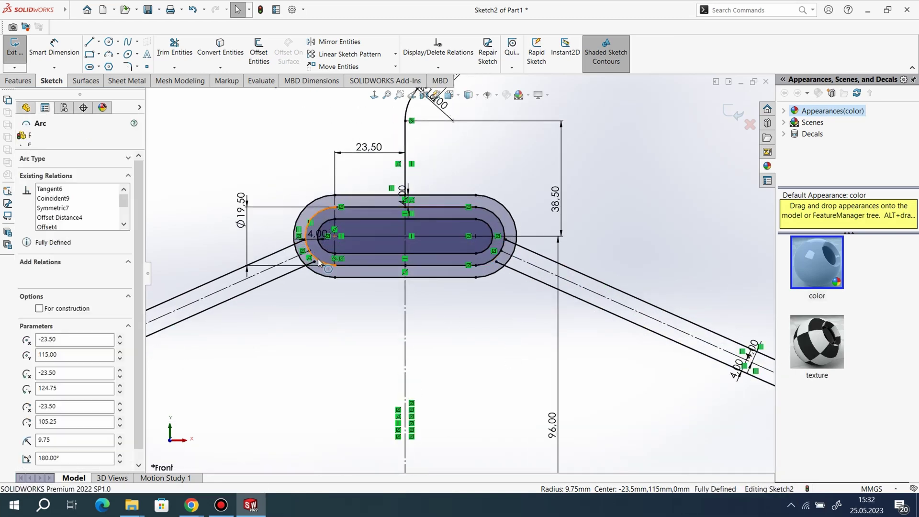
click(363, 267)
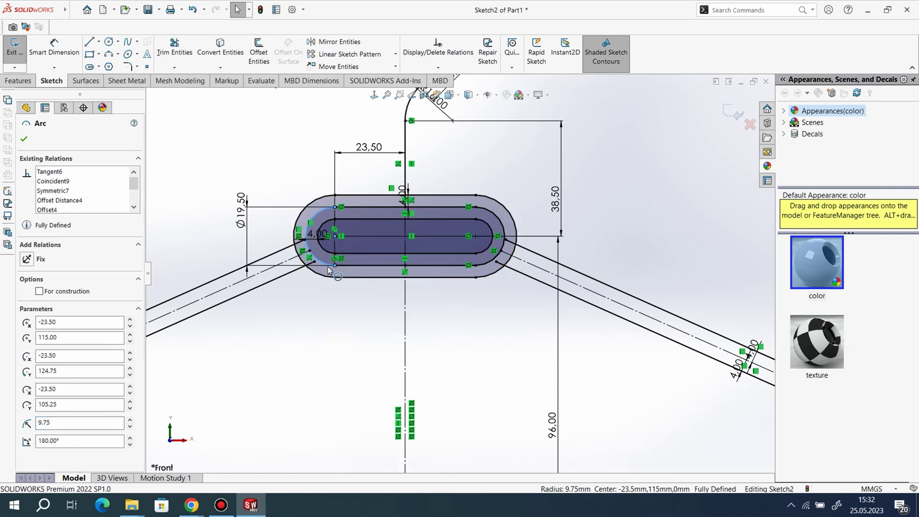
right_click(327, 265)
click(355, 272)
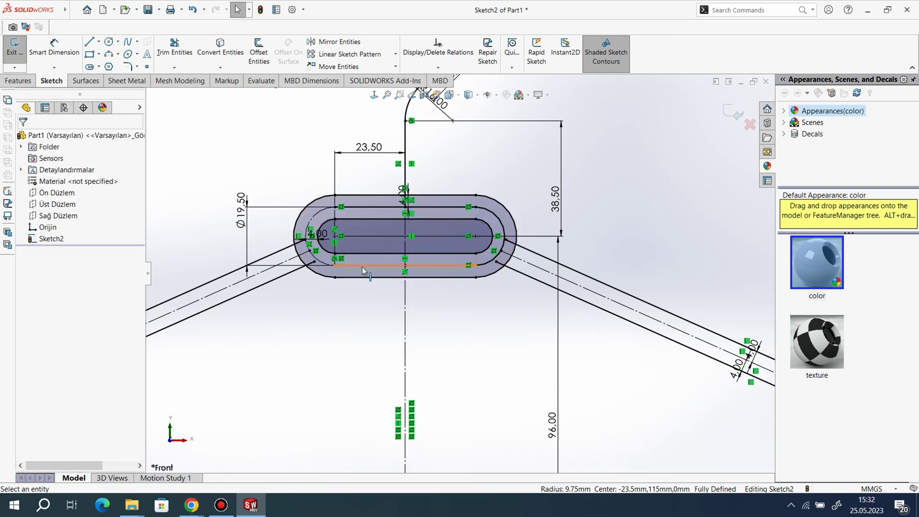
right_click(363, 269)
click(400, 240)
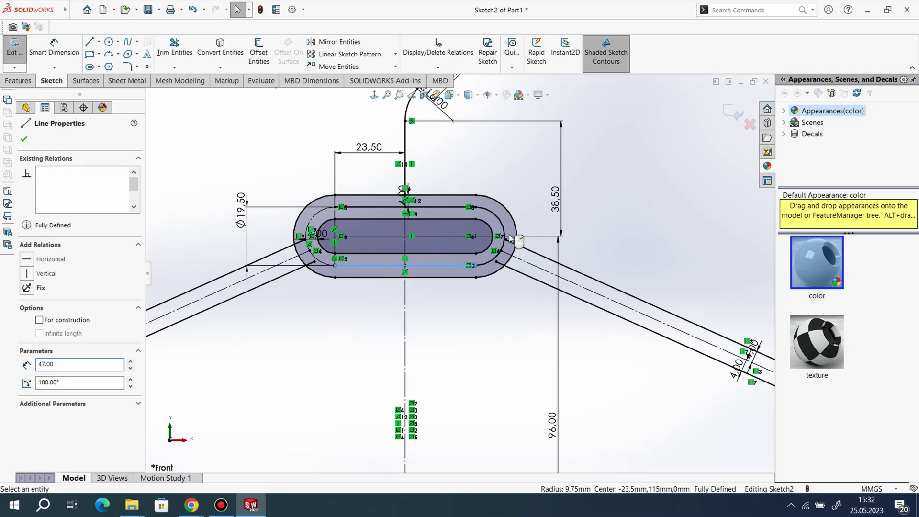
right_click(500, 223)
click(527, 207)
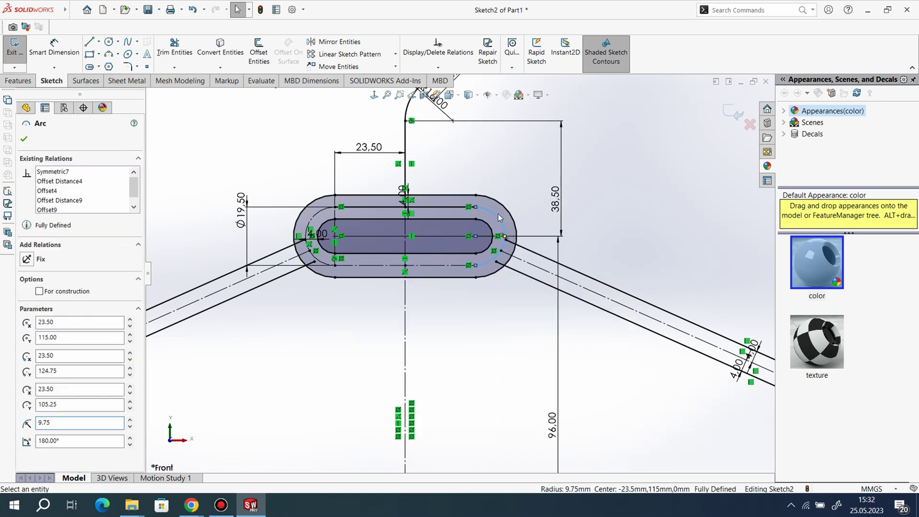
right_click(455, 208)
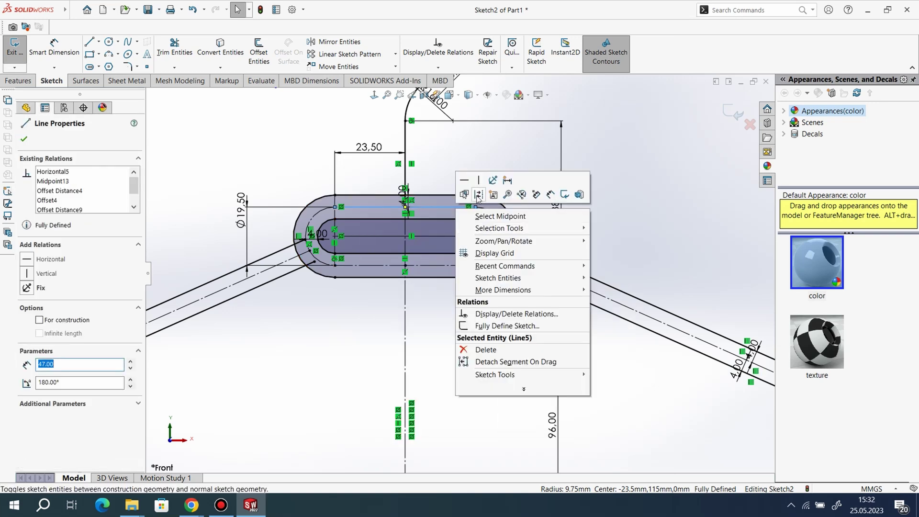
click(482, 192)
- Offset the whole hook centre chain by 4 mm toward the outer side of the hook, with dimensions added
scroll(383, 192, up, 2)
click(259, 53)
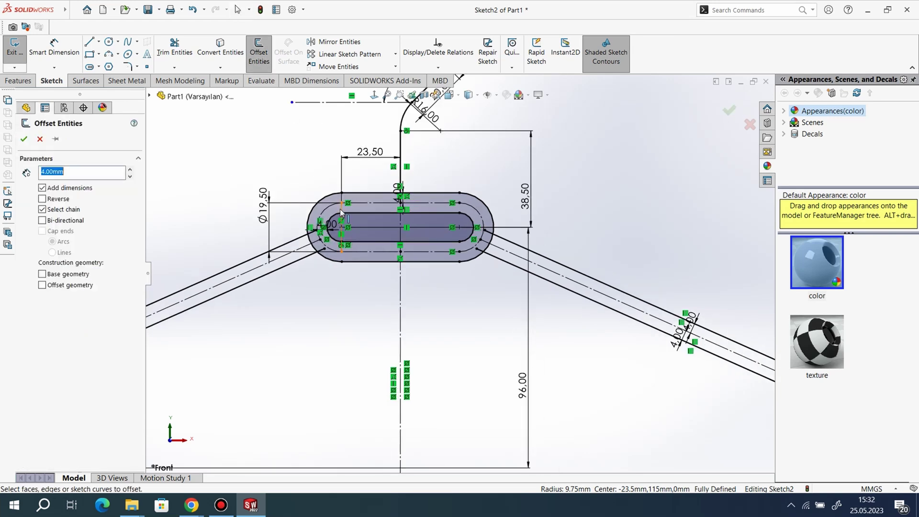
click(402, 144)
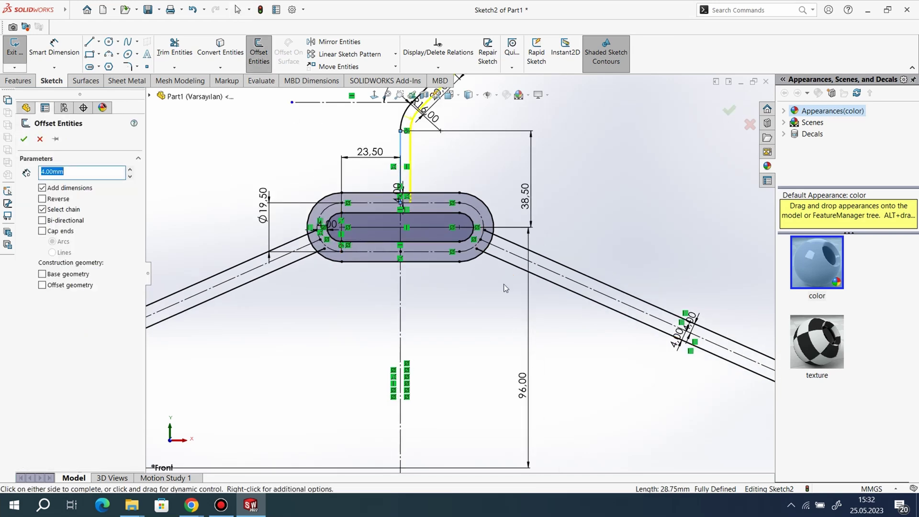
scroll(504, 282, up, 3)
scroll(444, 213, down, 2)
scroll(378, 203, down, 2)
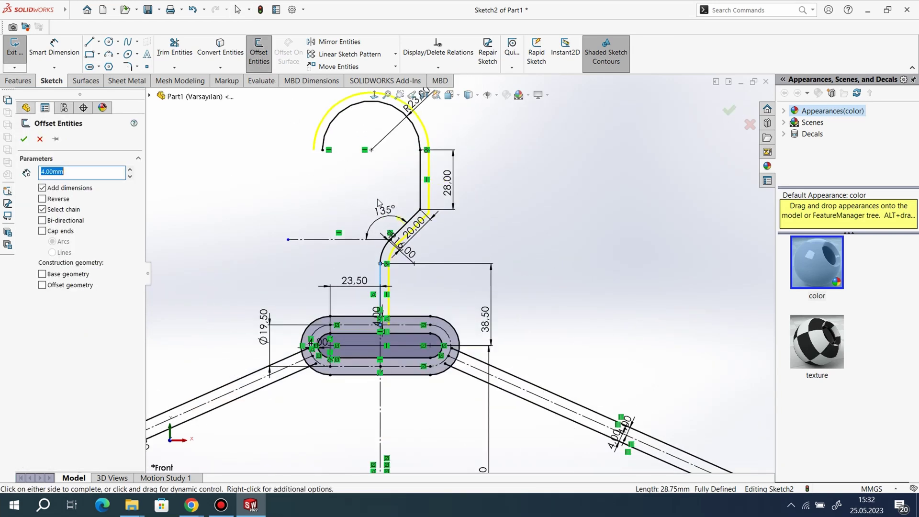
click(24, 139)
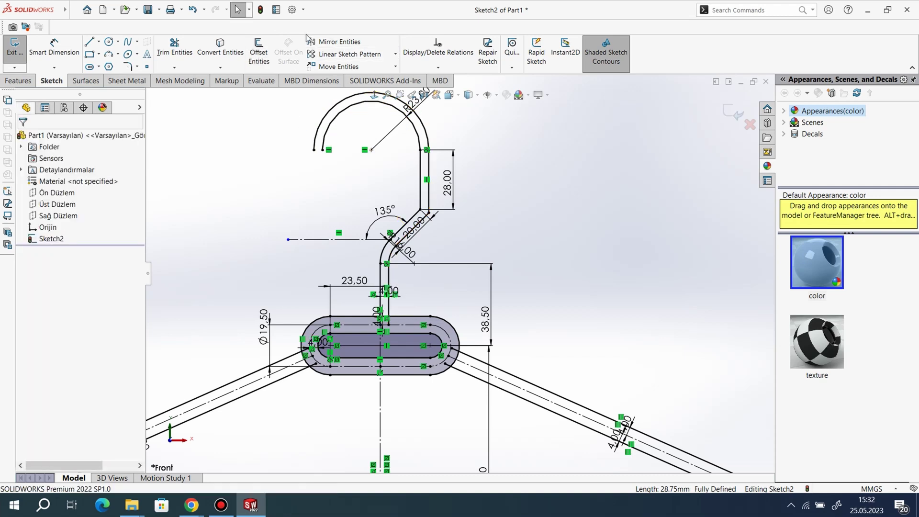
- Offset the original hook centre chain by 4 mm in the reverse direction, toward the inside of the hook
click(258, 52)
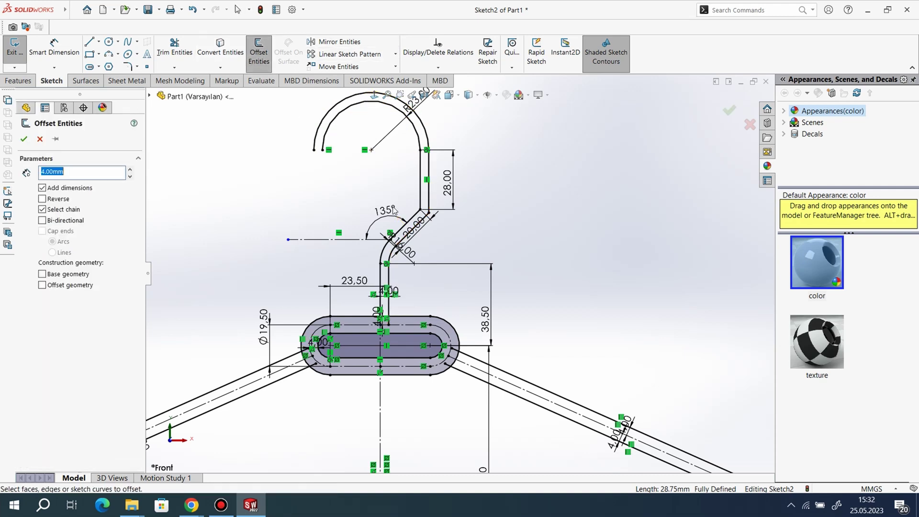
click(382, 275)
click(43, 198)
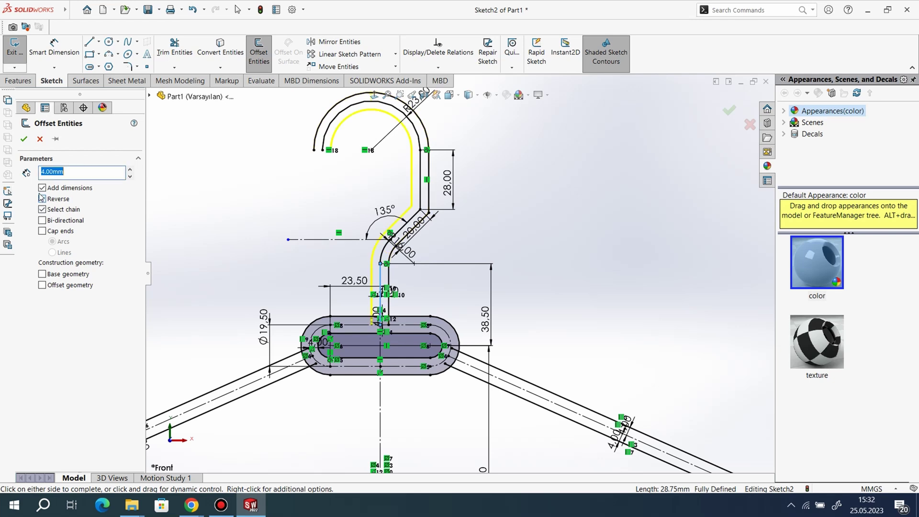
click(27, 141)
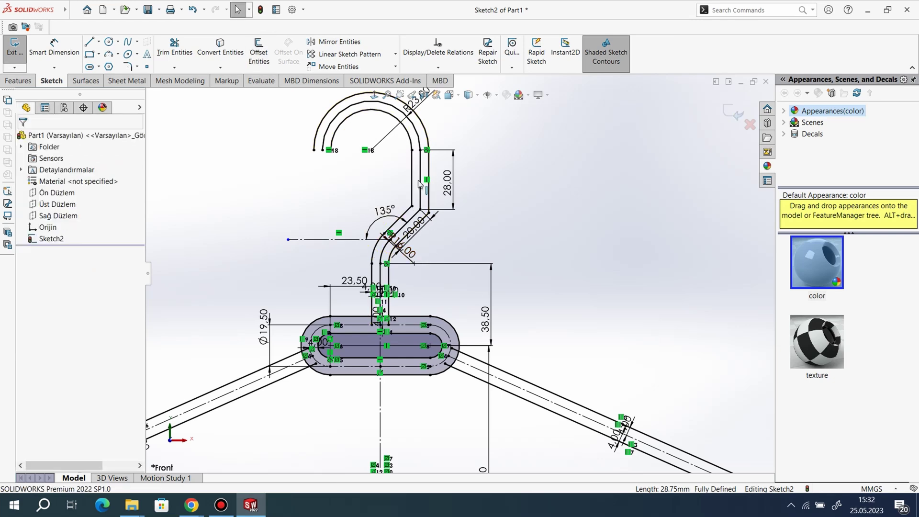
- Convert the hook's original 23 mm radius arc and 28 mm vertical line to construction geometry
right_click(354, 115)
click(397, 131)
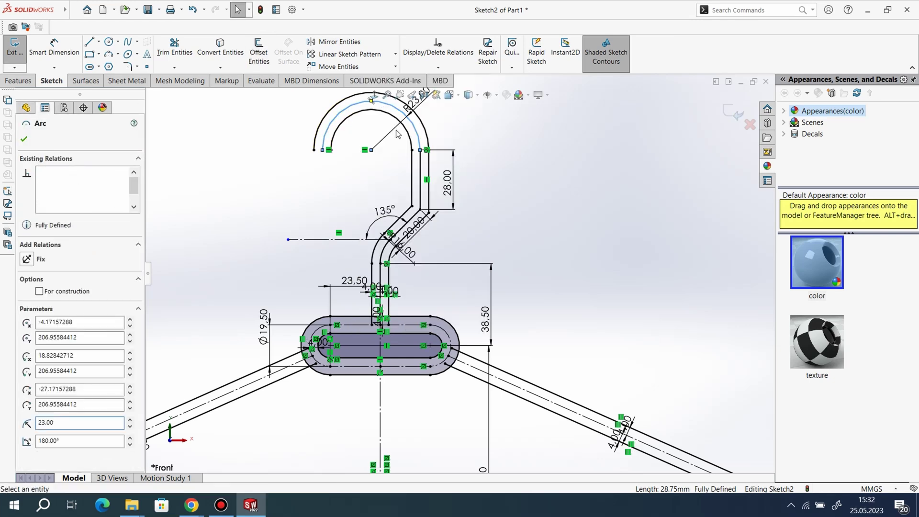
right_click(421, 162)
click(433, 164)
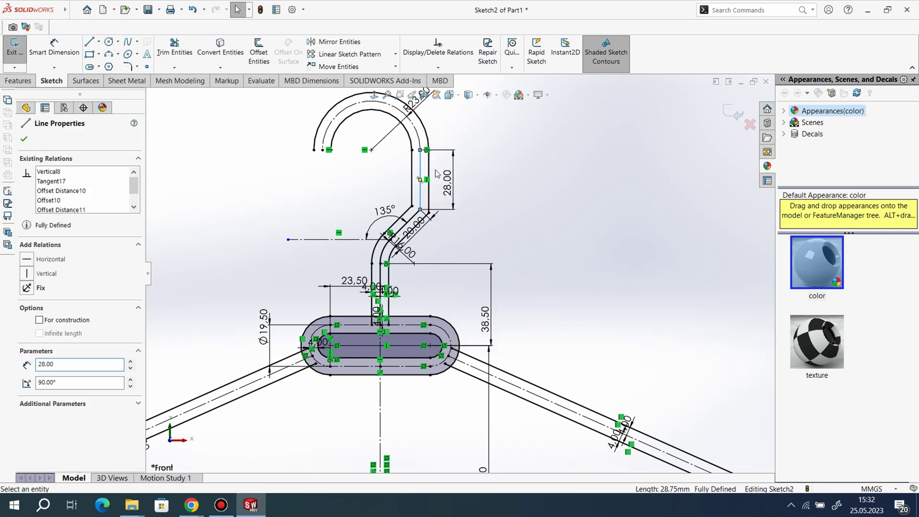
- Convert the hook's original 20 mm sloping line, 16 mm radius arc and lower vertical stem line to construction geometry
click(414, 224)
click(589, 233)
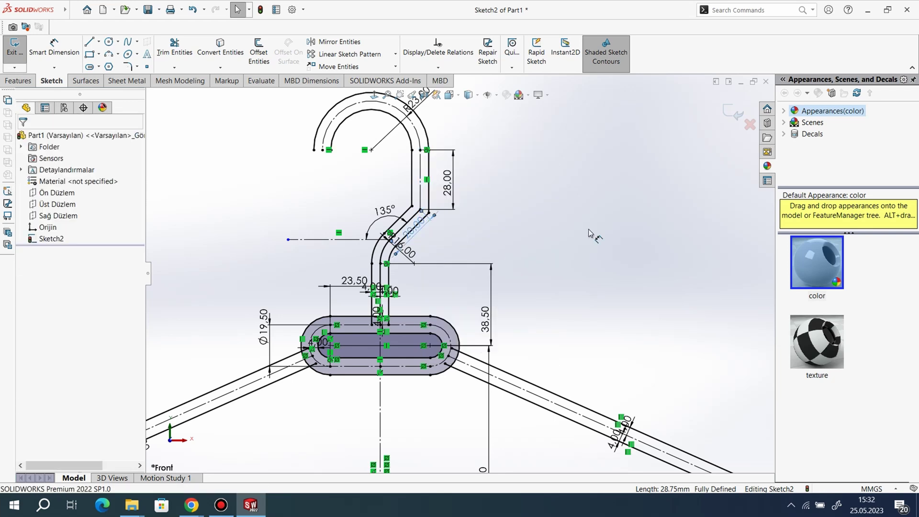
click(589, 233)
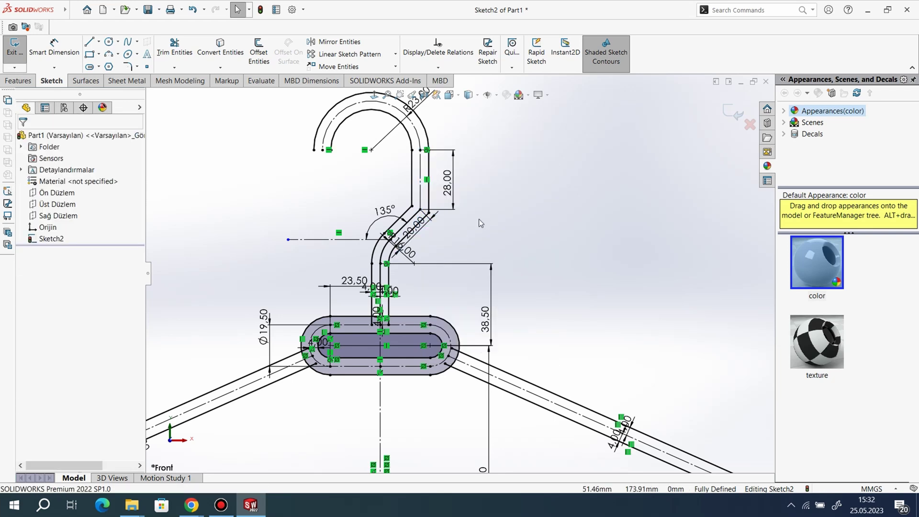
right_click(420, 221)
click(444, 201)
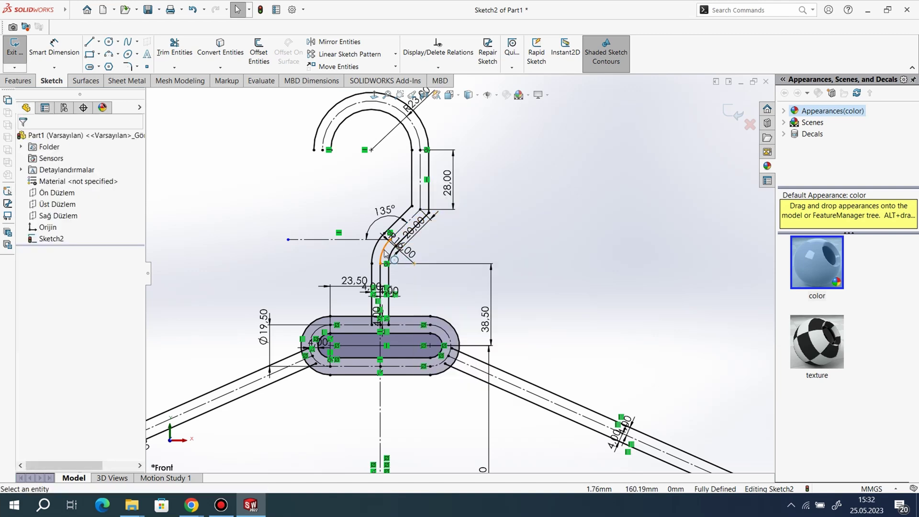
right_click(384, 251)
click(407, 233)
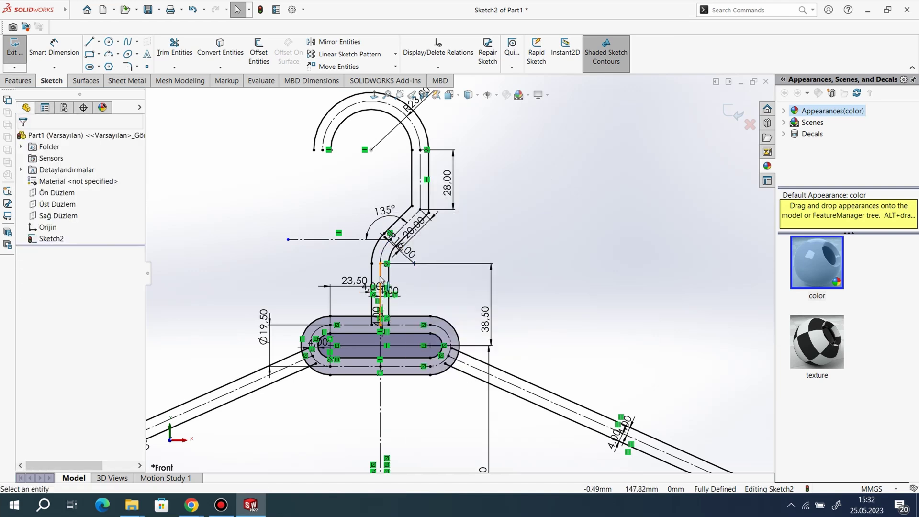
right_click(380, 279)
click(406, 262)
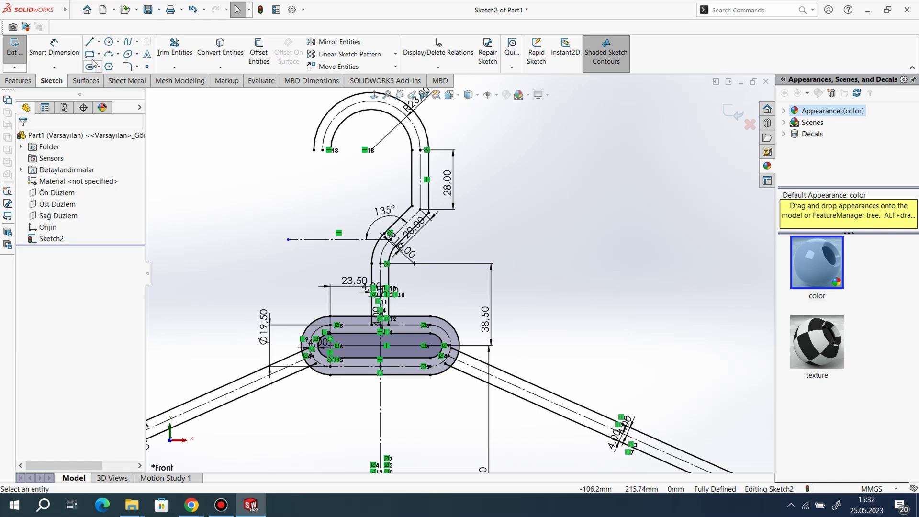
- Close the open tip of the hook with a horizontal line between the outer and inner offset arc endpoints
click(91, 46)
click(314, 150)
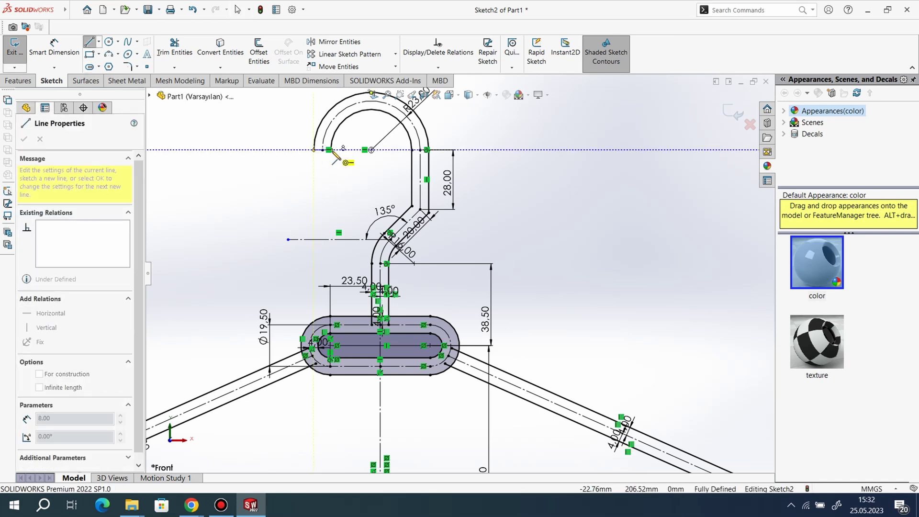
click(331, 150)
right_click(199, 130)
click(215, 139)
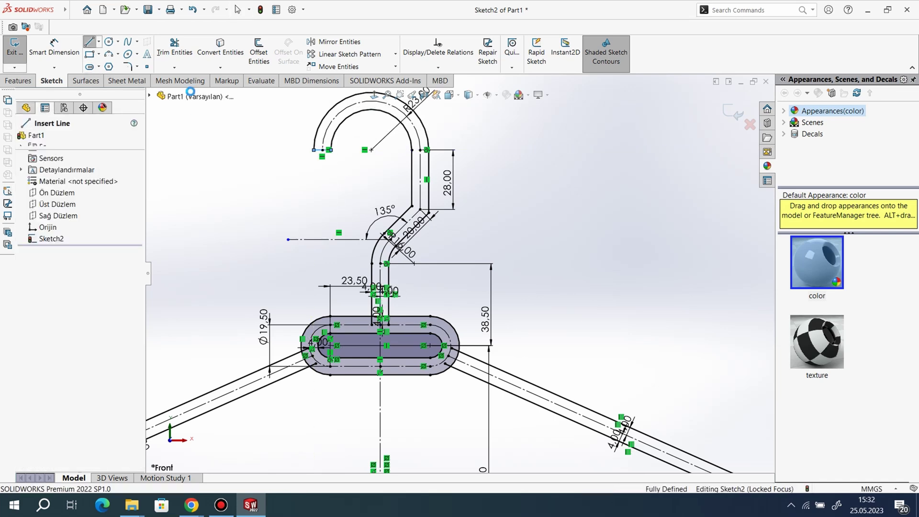
- Power-trim the stem line ends inside the slot and the outer slot edge between the two stem lines
click(175, 48)
scroll(376, 346, down, 8)
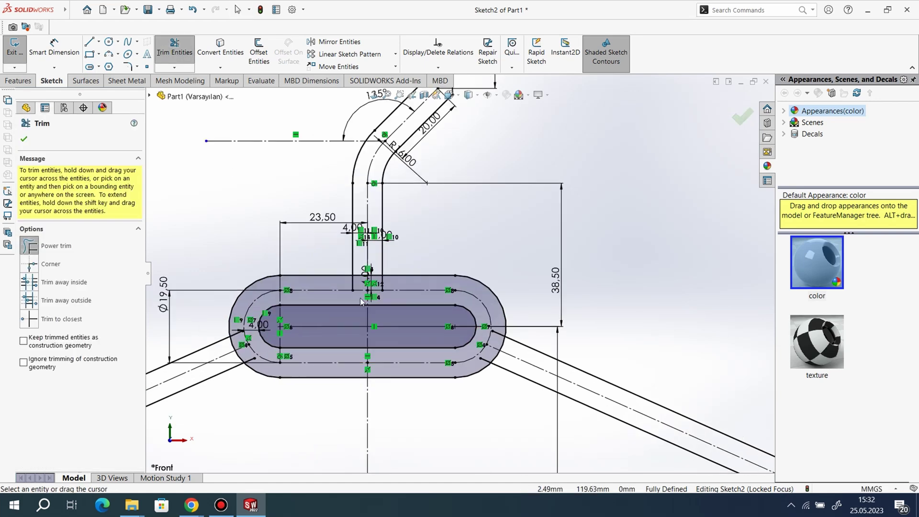
drag(340, 260, 370, 258)
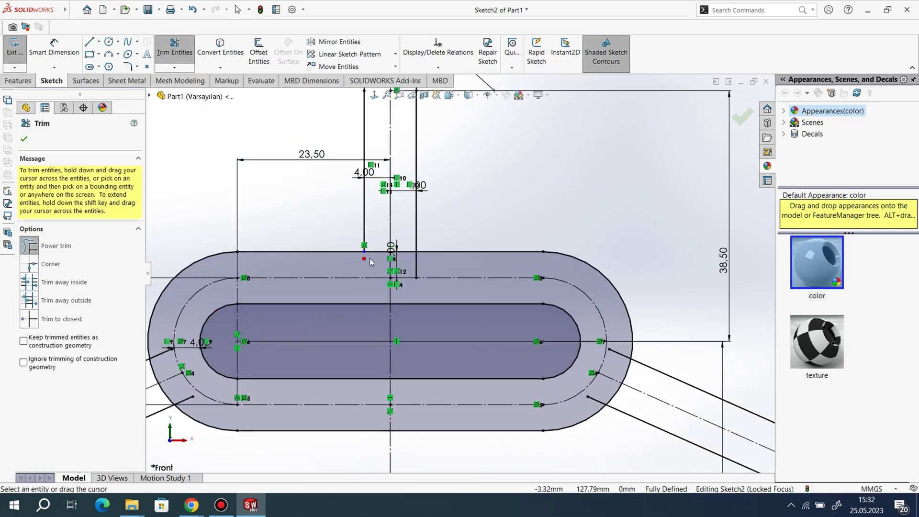
mouse_move(425, 263)
mouse_down()
mouse_move(400, 249)
mouse_move(381, 266)
mouse_up()
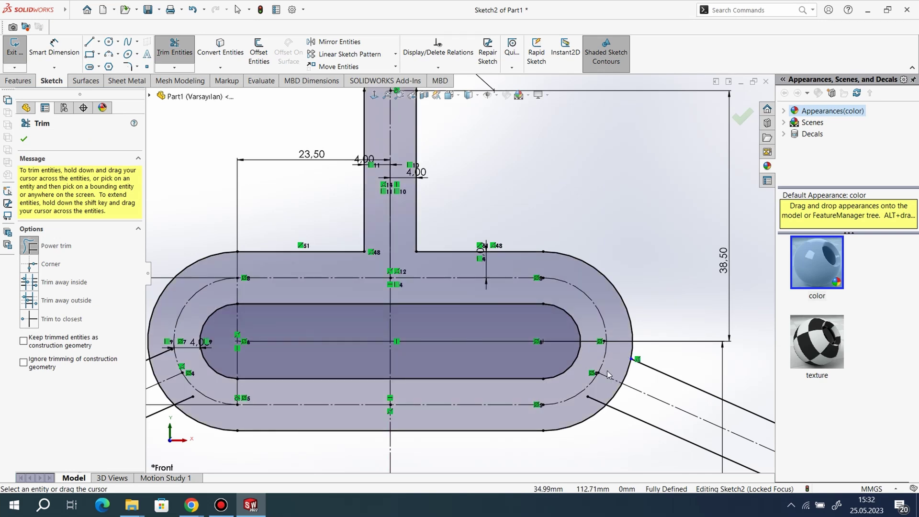
- Power-trim the arm line ends inside the slot and the outer slot arc segments between each pair of arm lines
mouse_move(609, 375)
mouse_down()
mouse_move(601, 396)
mouse_move(633, 388)
mouse_move(616, 368)
mouse_up()
scroll(692, 363, down, 1)
scroll(676, 349, up, 4)
scroll(255, 342, down, 3)
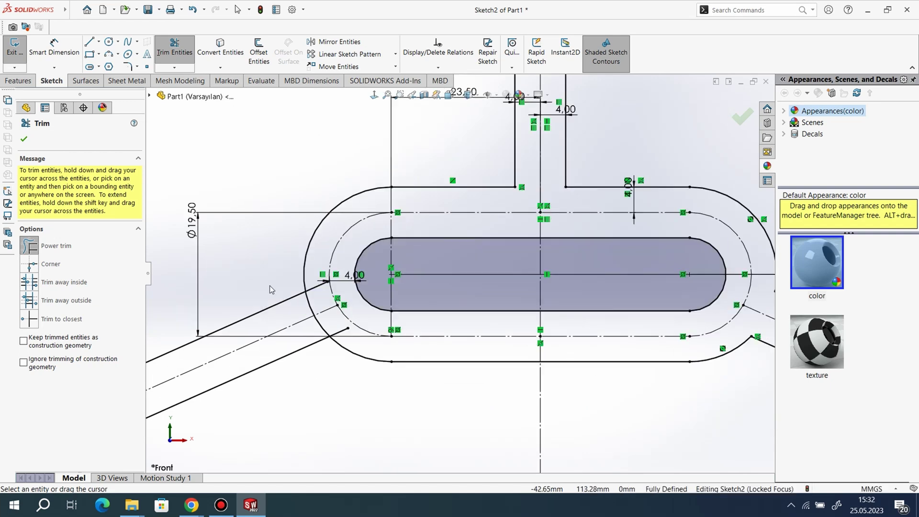
scroll(296, 287, down, 2)
mouse_move(320, 322)
mouse_down()
mouse_move(360, 344)
mouse_move(326, 345)
mouse_up()
scroll(399, 327, up, 4)
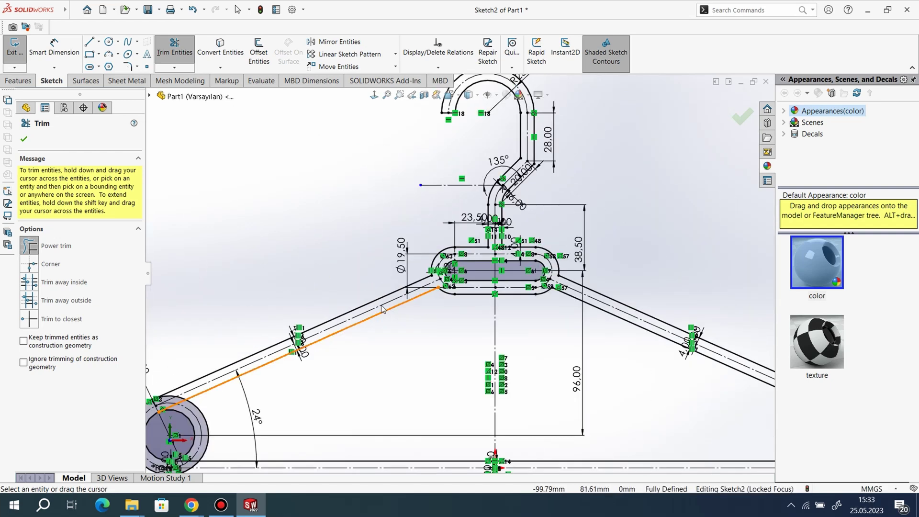
- Power-trim the left ring's outer circle and the line ends inside it where the sloping arm and the base bar join
scroll(501, 191, down, 5)
scroll(493, 183, down, 3)
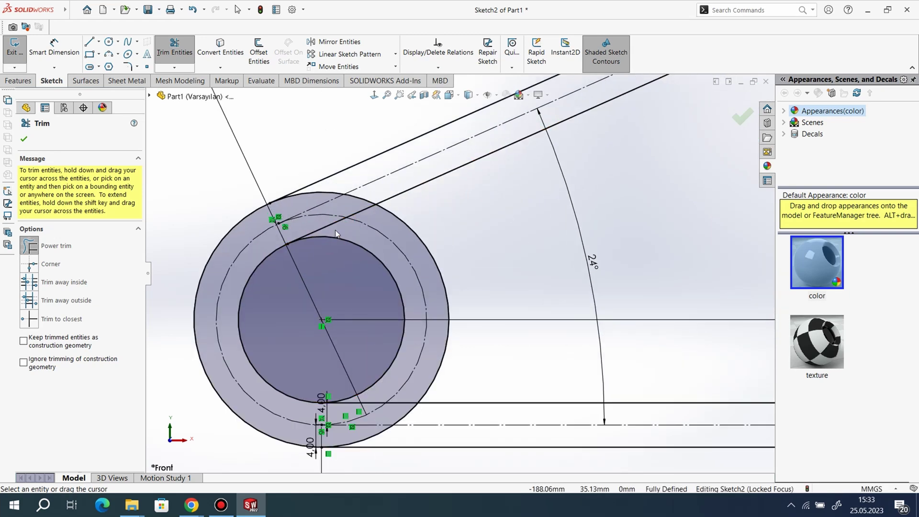
mouse_move(379, 219)
mouse_down()
mouse_move(359, 205)
mouse_move(318, 205)
mouse_up()
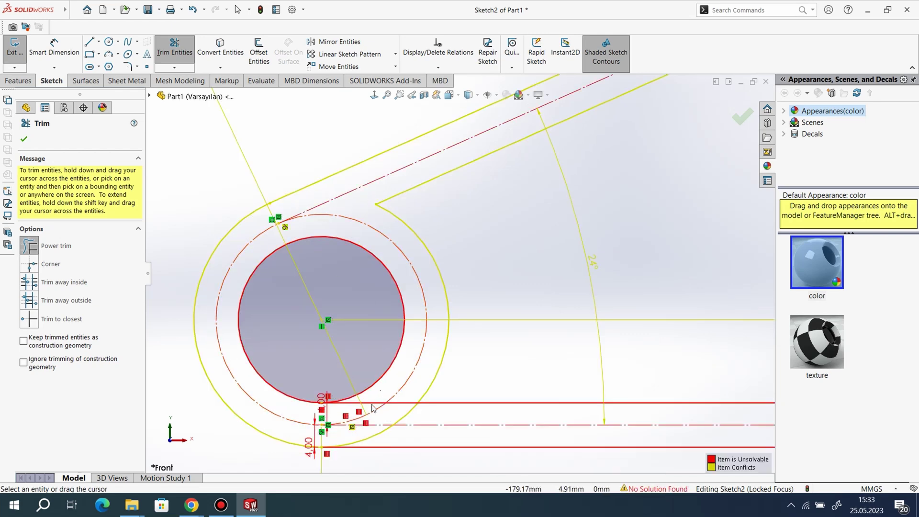
mouse_move(369, 409)
mouse_down()
mouse_move(402, 411)
mouse_move(393, 439)
mouse_up()
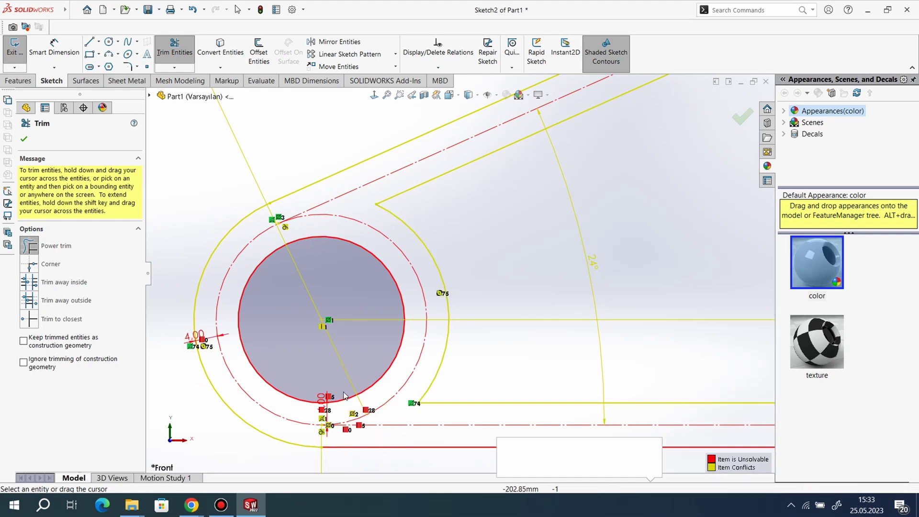
- Power-trim the right ring's outer circle between the two arm lines and the lower arm line's end inside the ring
scroll(263, 349, up, 5)
scroll(487, 330, up, 4)
scroll(761, 270, down, 11)
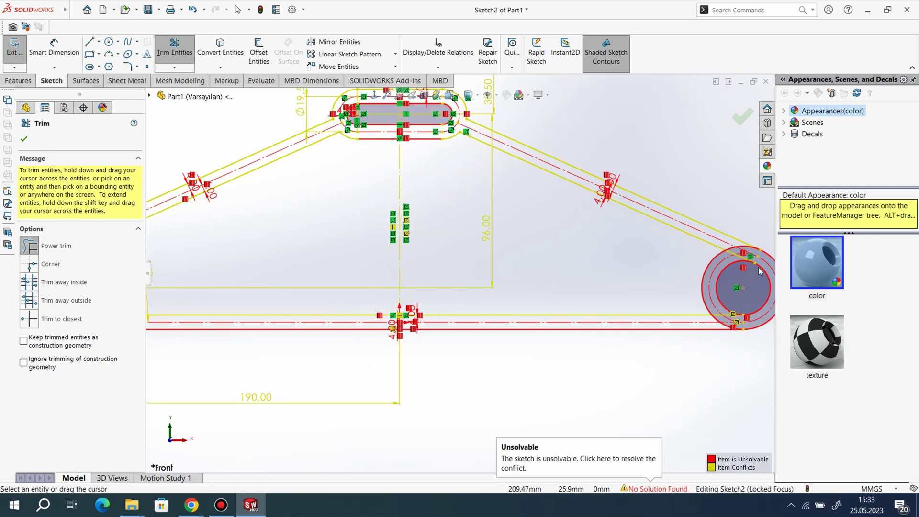
scroll(677, 217, down, 2)
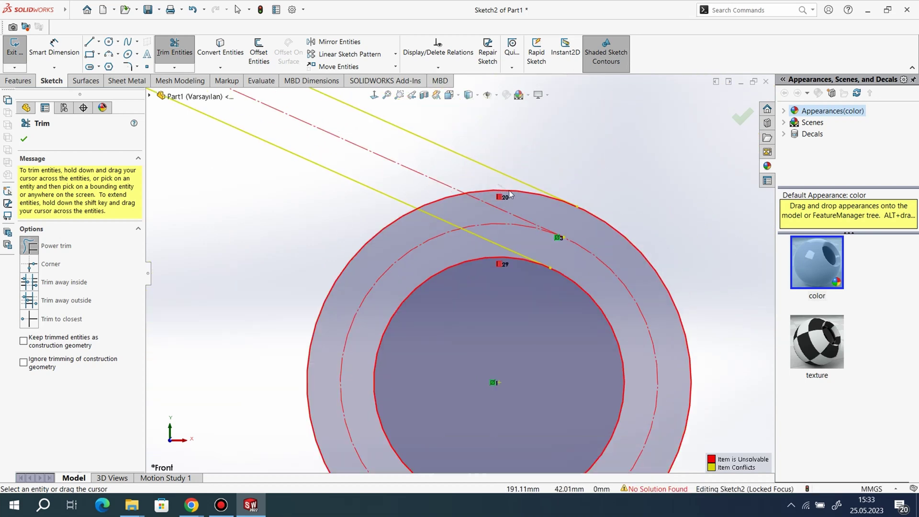
drag(498, 184, 514, 194)
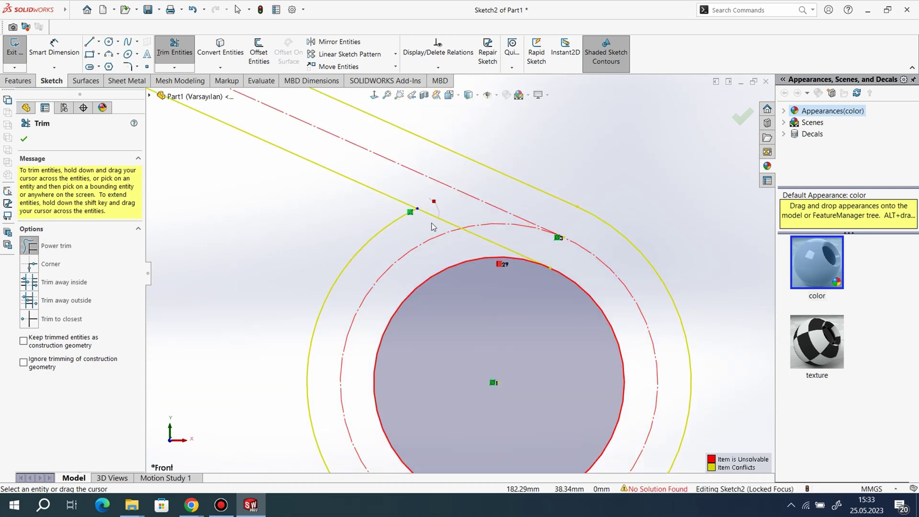
drag(432, 223, 523, 234)
- Power-trim the upper base bar line's end inside the right ring and the outer circle segments between the two bar lines
scroll(598, 214, up, 5)
scroll(468, 273, down, 6)
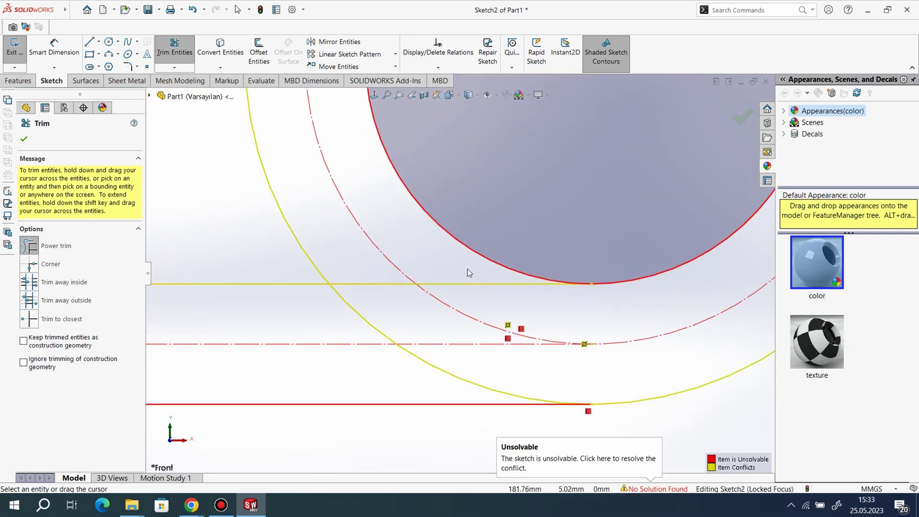
drag(468, 284, 496, 312)
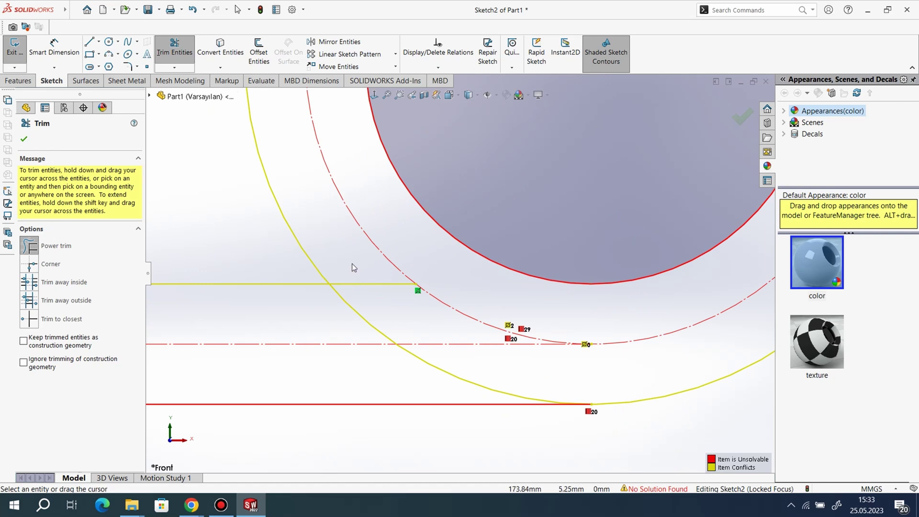
drag(376, 308, 352, 327)
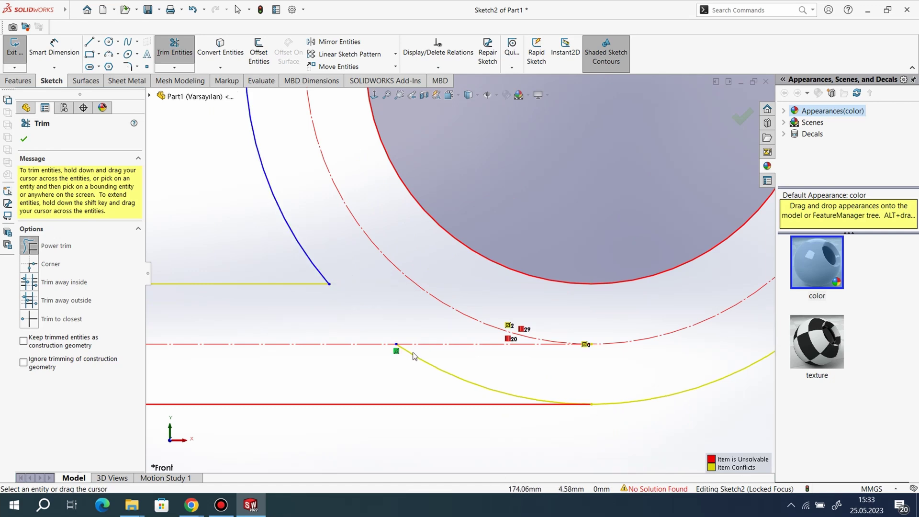
drag(484, 360, 435, 374)
scroll(538, 356, up, 7)
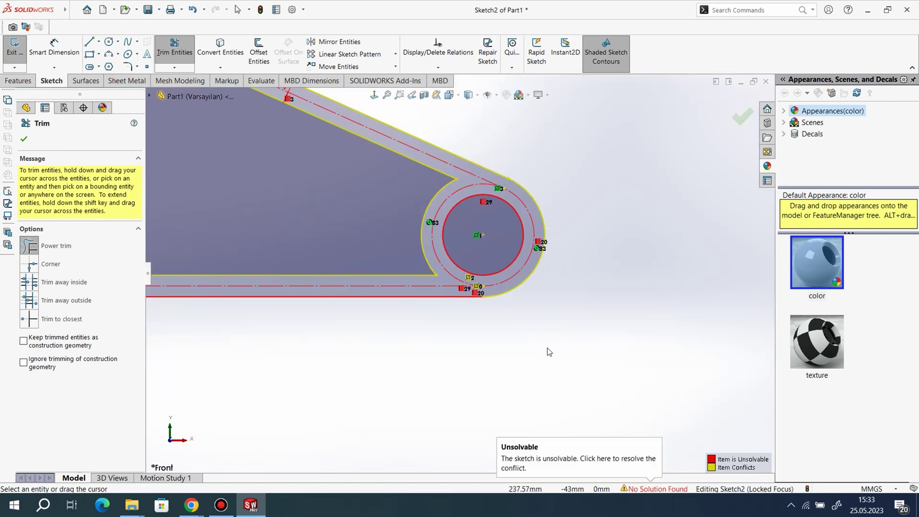
- Finish trimming, exit the hanger profile sketch and dismiss the What's Wrong report
scroll(551, 347, up, 8)
scroll(278, 196, down, 4)
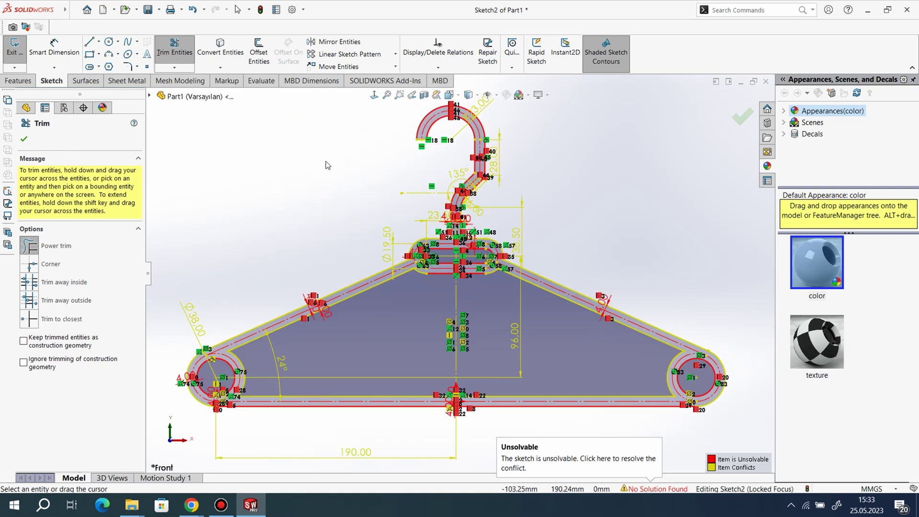
scroll(479, 246, down, 6)
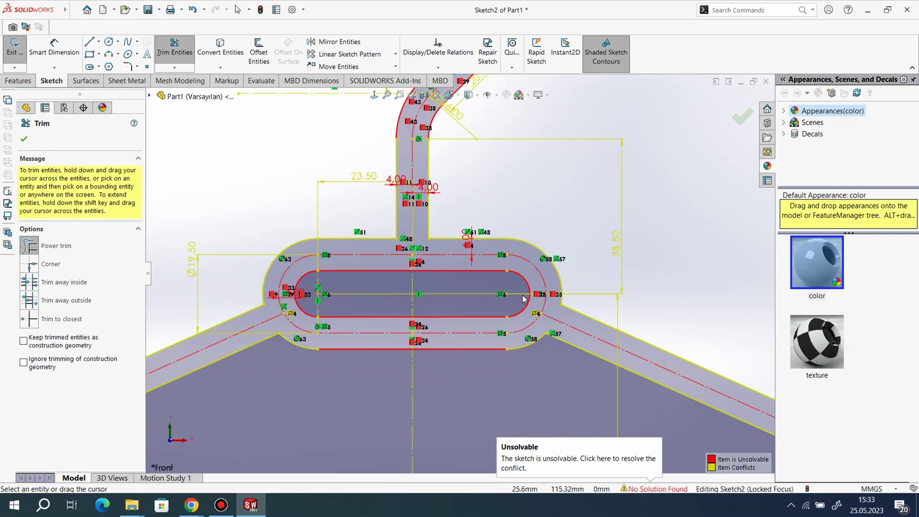
scroll(469, 285, up, 2)
click(23, 140)
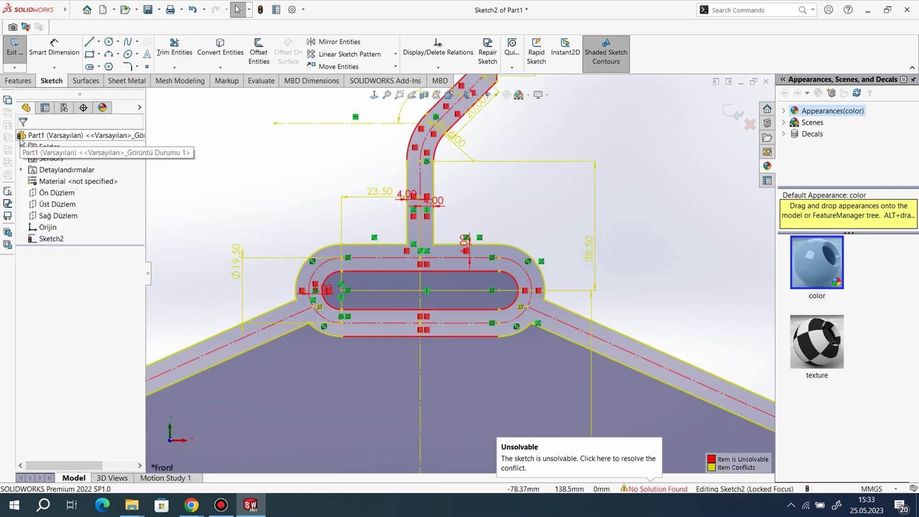
click(737, 117)
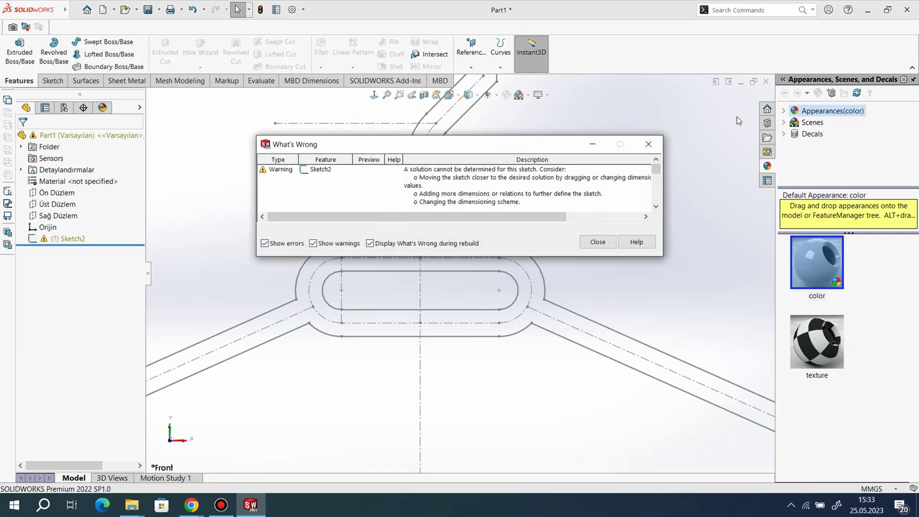
click(653, 150)
key(f)
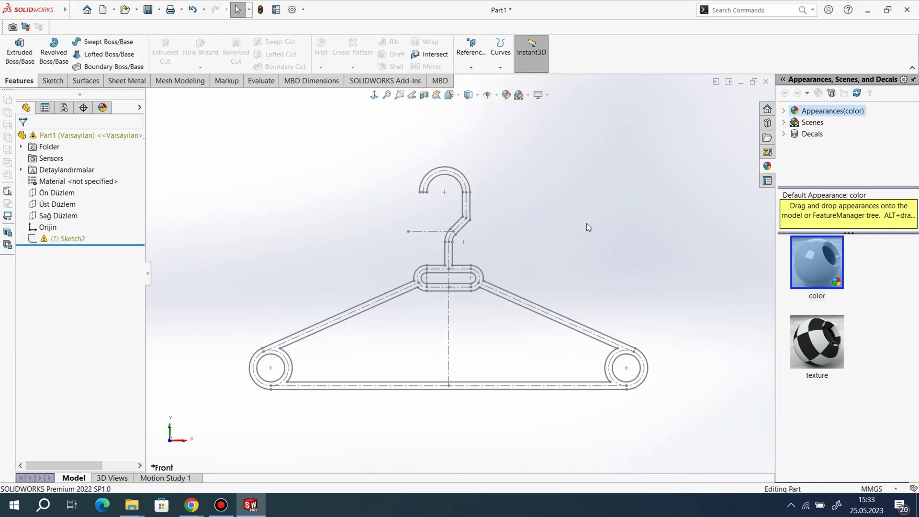
- Extrude the hanger profile Sketch2 as a boss, mid plane, with a depth of 8 mm
mouse_move(582, 283)
middle_down()
mouse_move(538, 289)
mouse_move(552, 293)
middle_up()
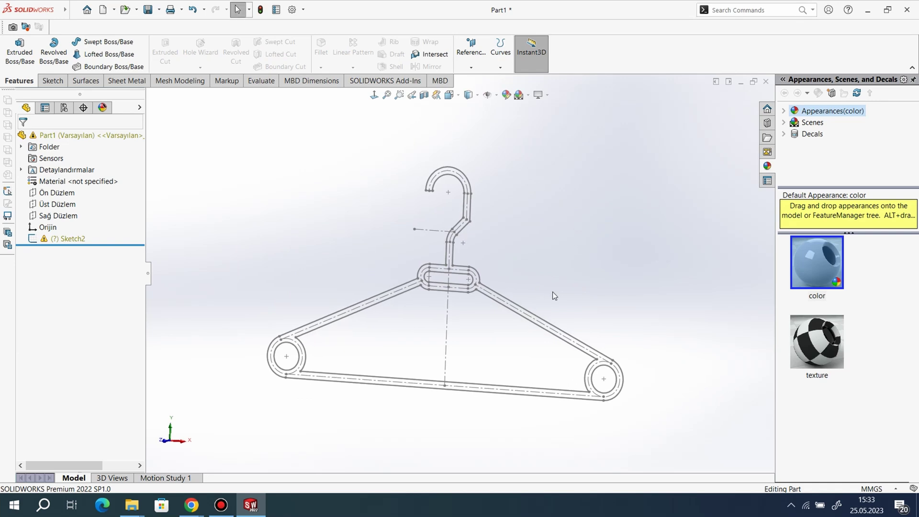
scroll(617, 381, down, 3)
scroll(615, 378, down, 4)
scroll(611, 369, up, 7)
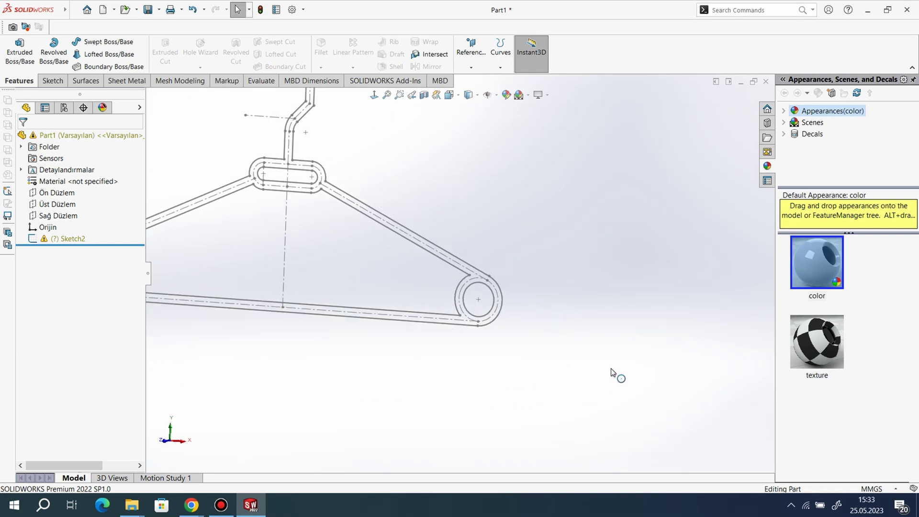
key(f)
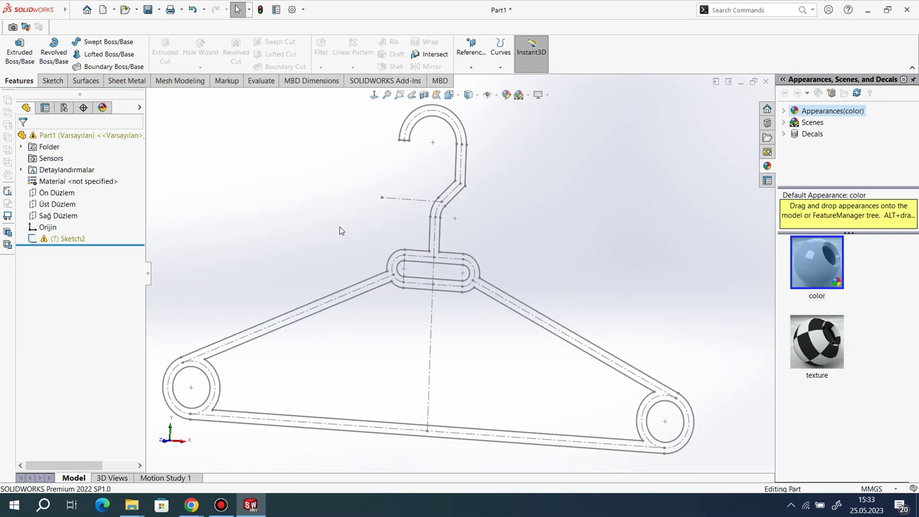
click(20, 53)
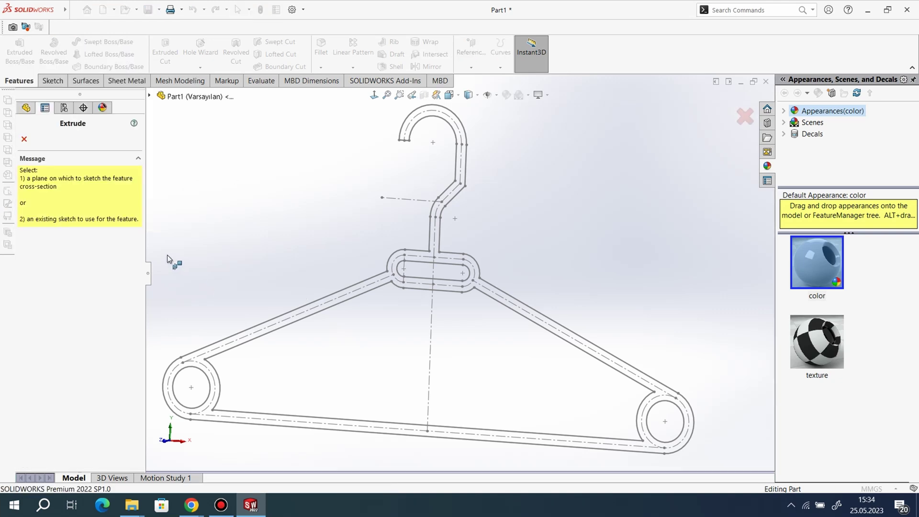
click(149, 97)
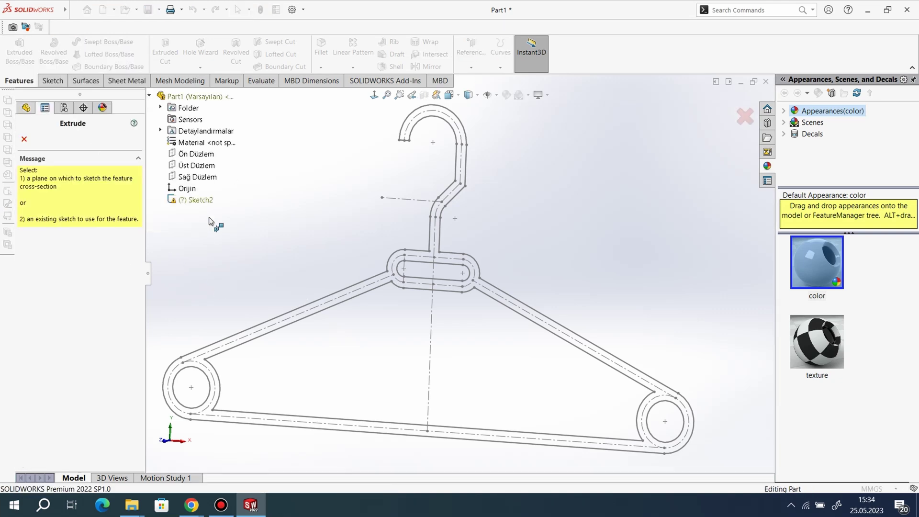
click(195, 200)
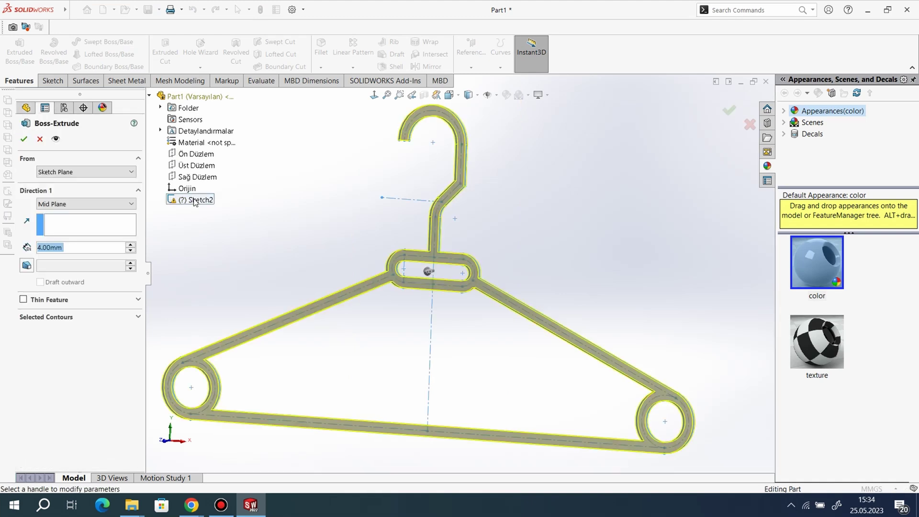
click(86, 204)
click(70, 250)
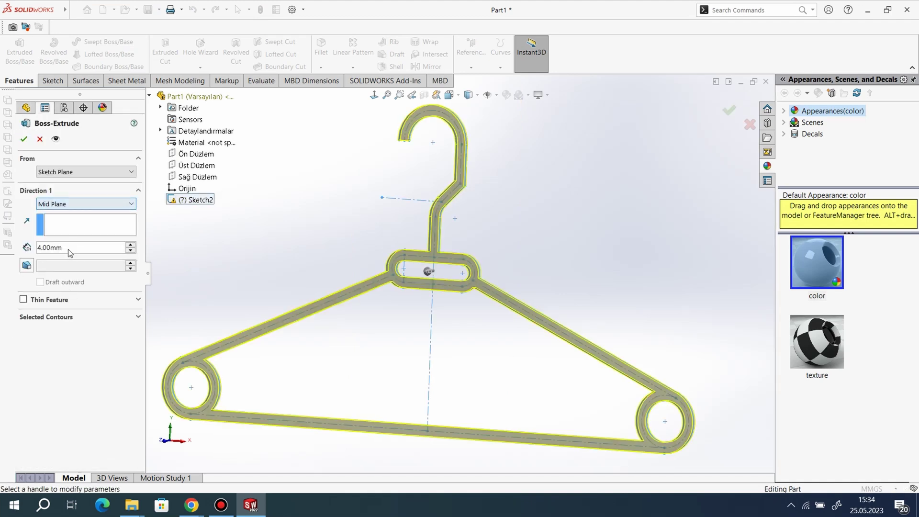
text(8)
key(Return)
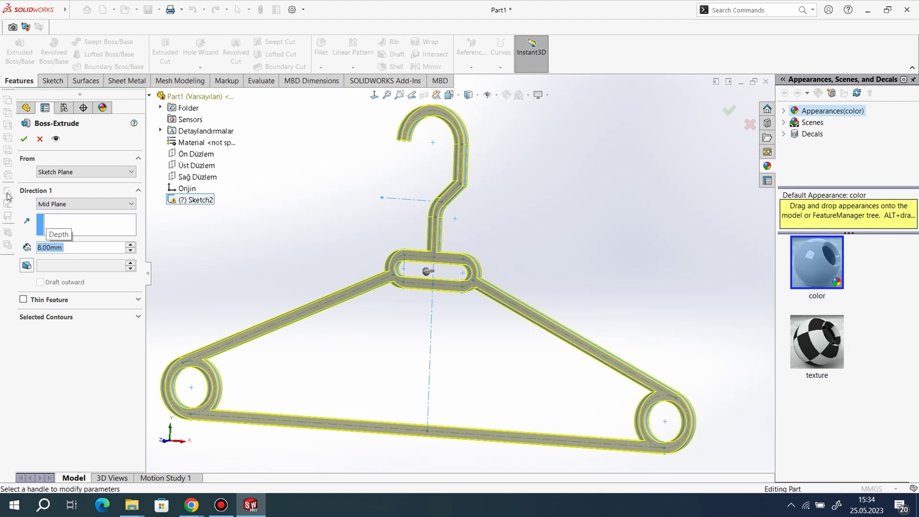
click(23, 139)
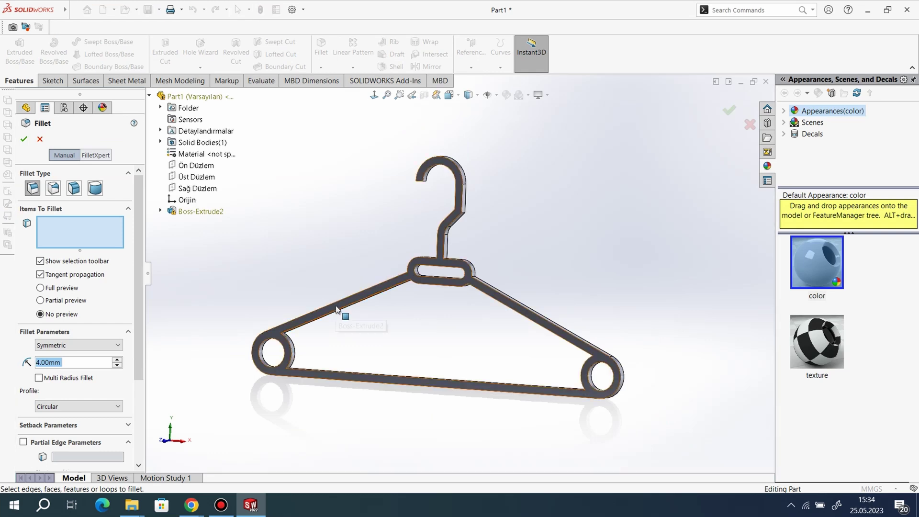
- Fillet the hanger's front face, back face and hook-tip end face with a 4 mm symmetric radius
click(349, 312)
middle_drag(349, 311, 414, 286)
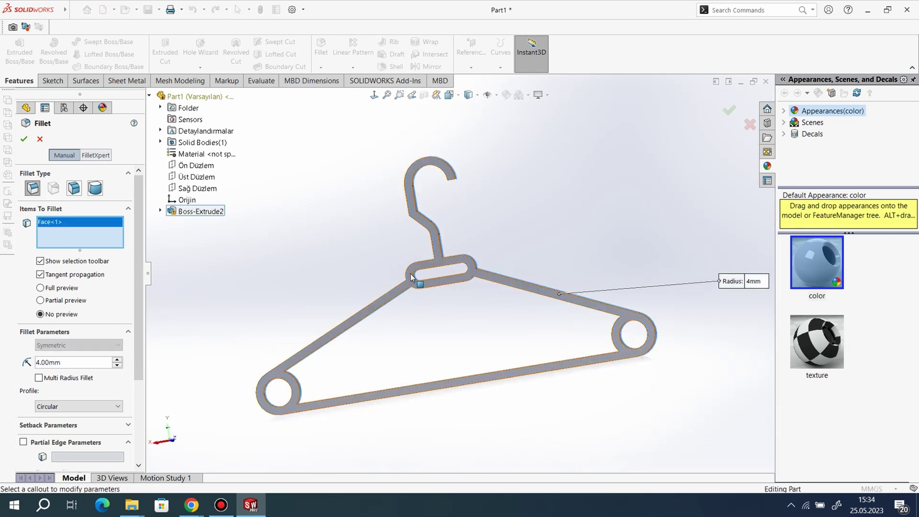
click(333, 332)
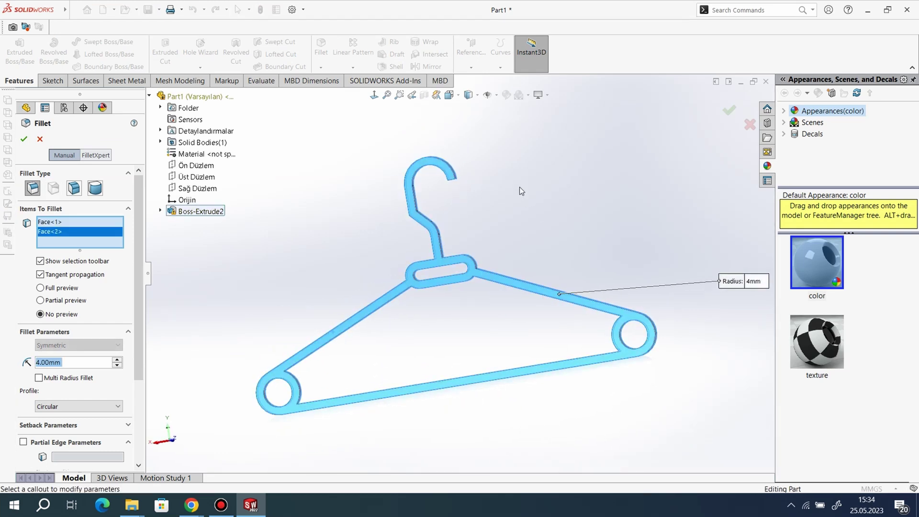
middle_drag(519, 187, 500, 137)
scroll(458, 186, down, 8)
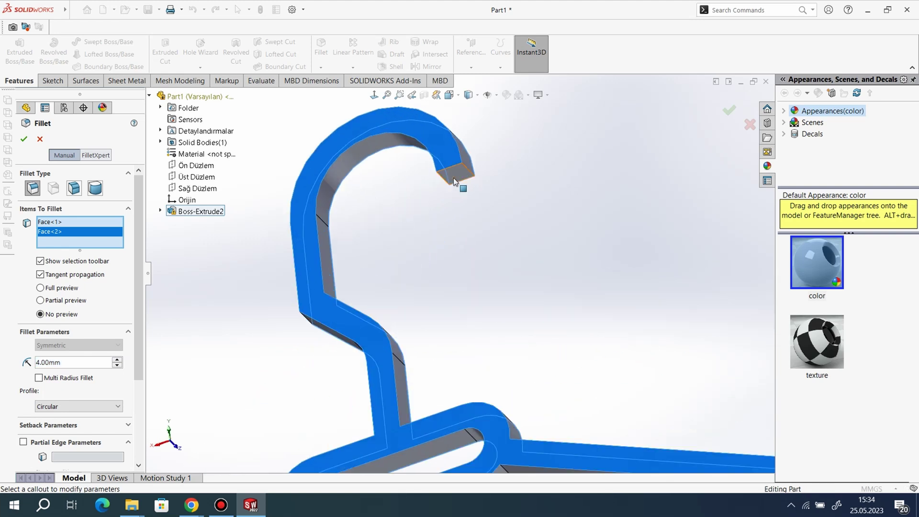
click(453, 179)
click(25, 140)
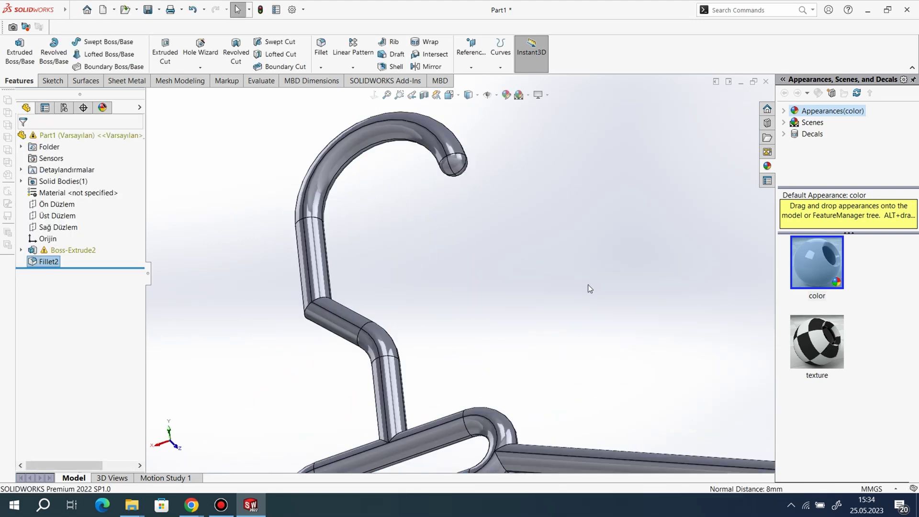
- Examine the overall shape of the filleted hanger from the front
scroll(556, 247, up, 10)
middle_drag(515, 313, 737, 304)
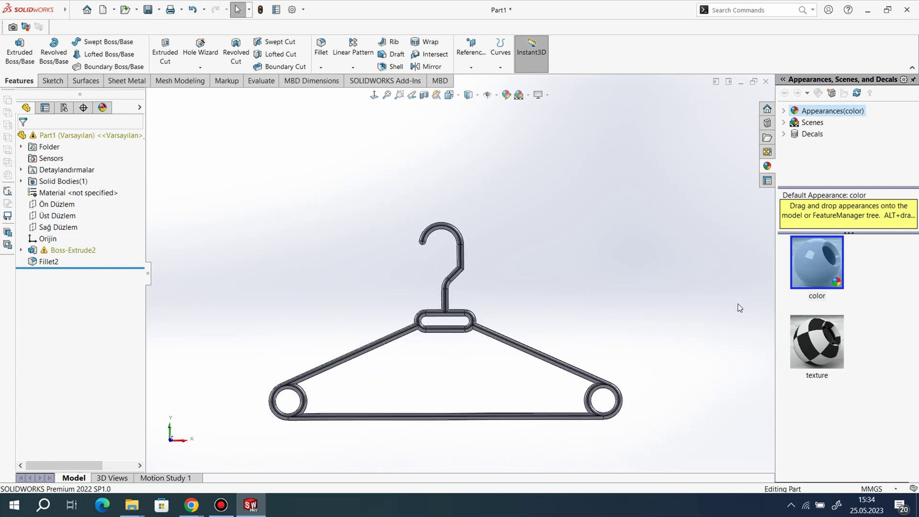
scroll(737, 301, down, 1)
scroll(537, 368, up, 4)
scroll(309, 338, down, 3)
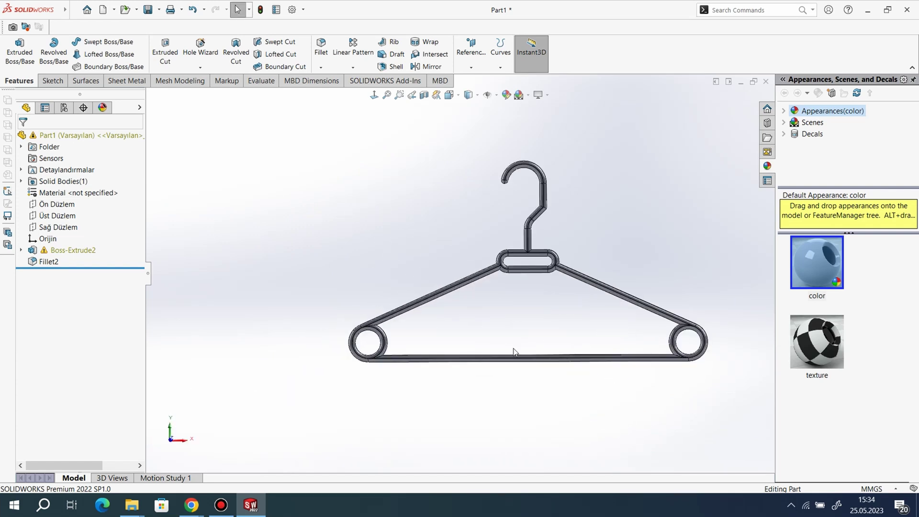
mouse_move(582, 370)
middle_down()
mouse_move(599, 366)
mouse_move(599, 374)
middle_up()
scroll(669, 331, up, 1)
scroll(699, 281, down, 1)
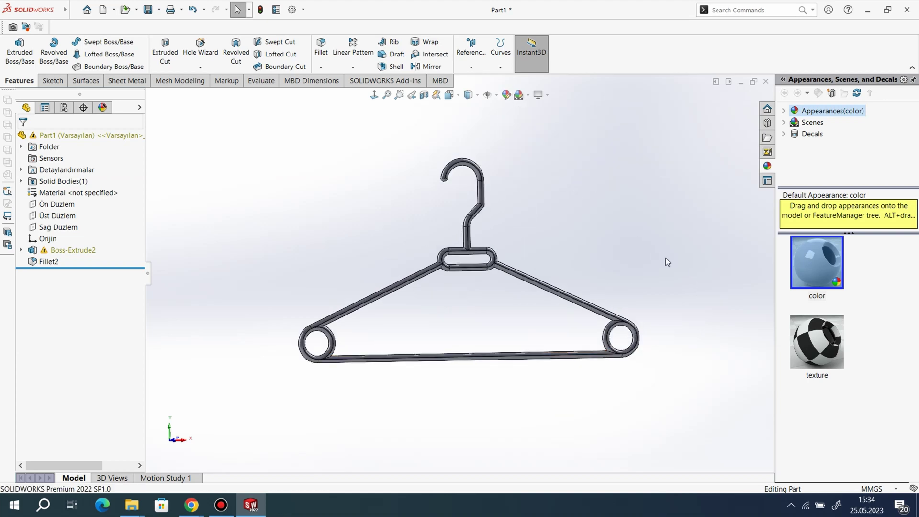
- Start a sketch on the front plane (Ön Düzlem) and draw a horizontal line about 40 mm outward from the left ring's centre
right_click(68, 206)
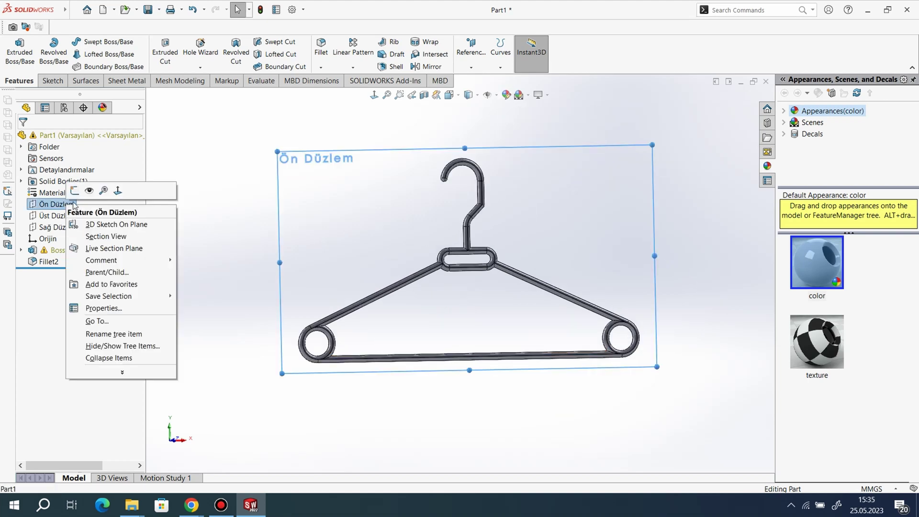
click(77, 218)
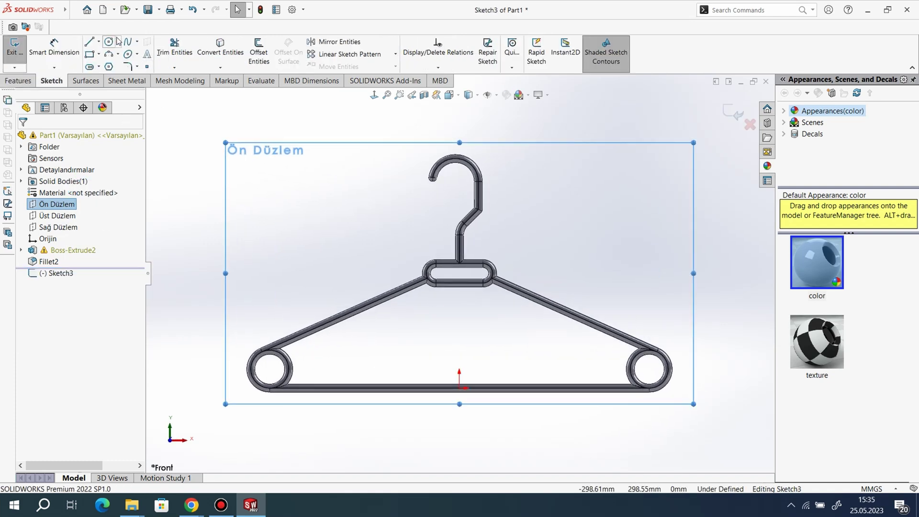
click(90, 44)
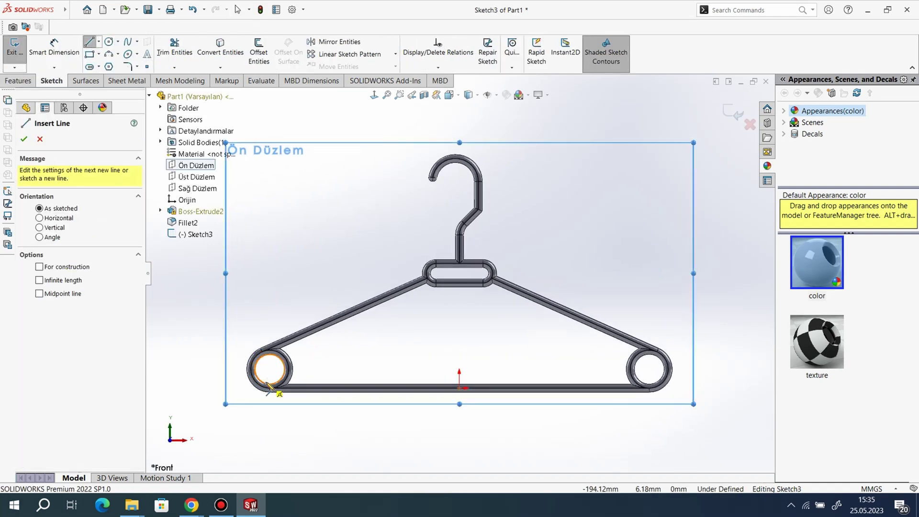
click(269, 369)
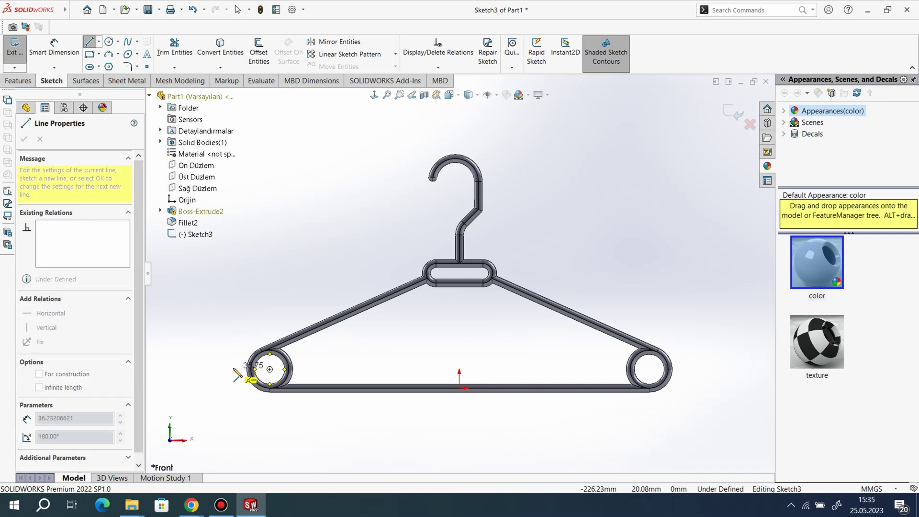
scroll(236, 370, down, 2)
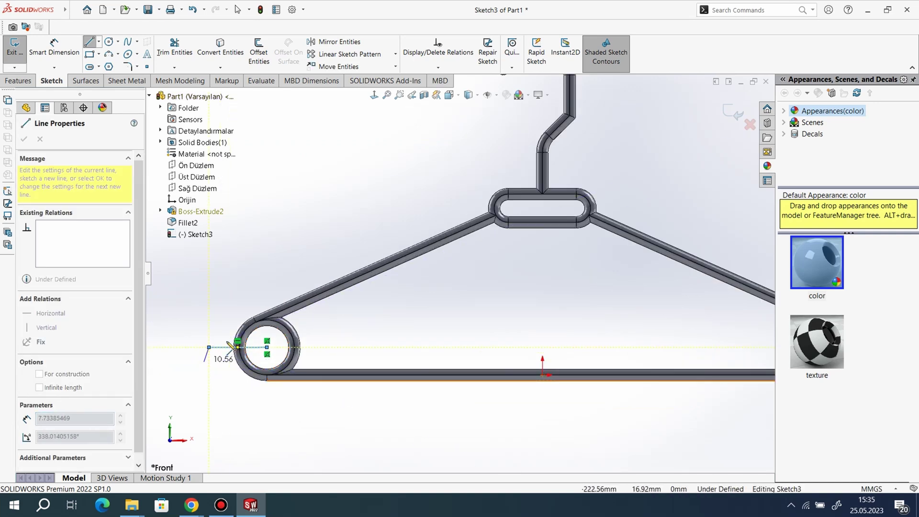
right_click(208, 322)
click(222, 328)
scroll(490, 343, down, 1)
scroll(470, 339, up, 3)
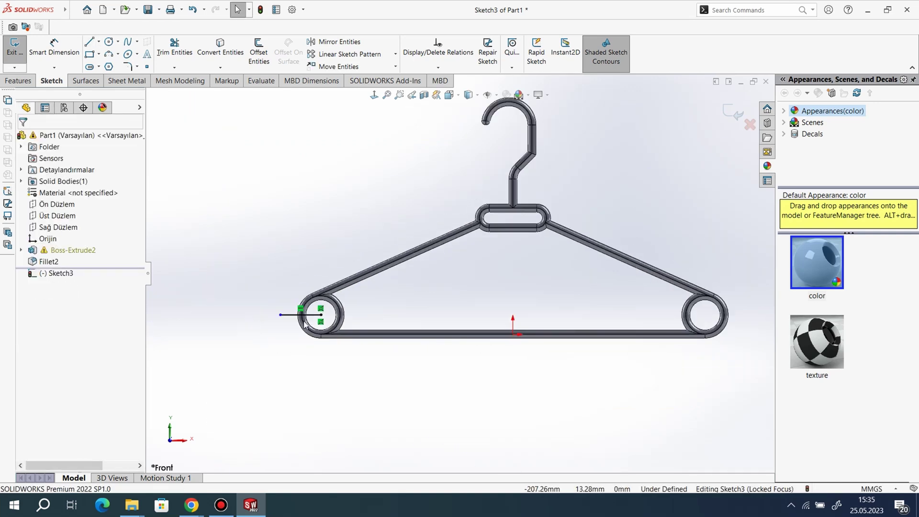
- Draw a line from the left ring's centre slanting up and outward, and set its angle to the horizontal line to 18.5°
scroll(305, 323, down, 3)
key(l)
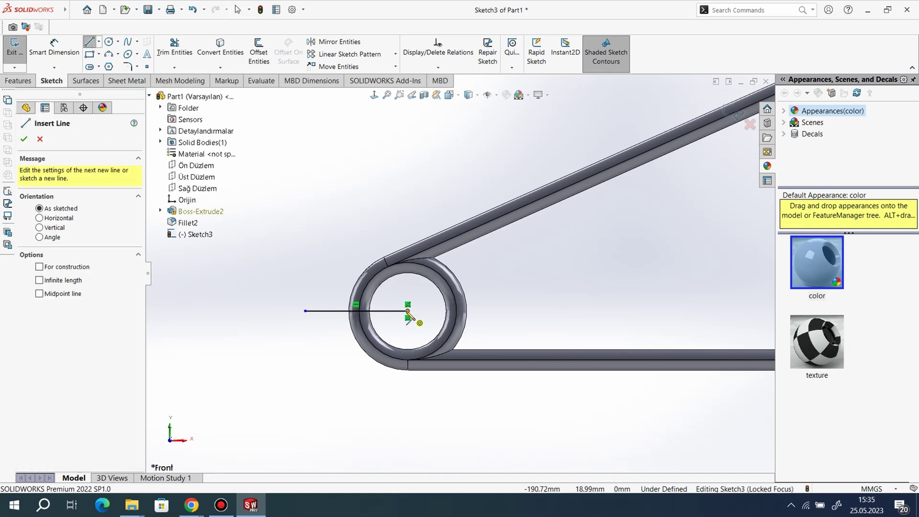
click(408, 310)
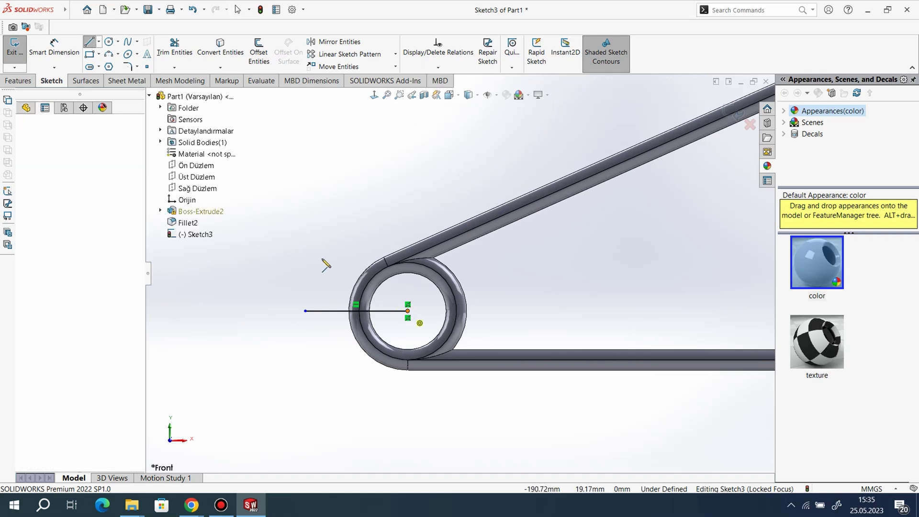
click(60, 43)
click(339, 274)
click(328, 310)
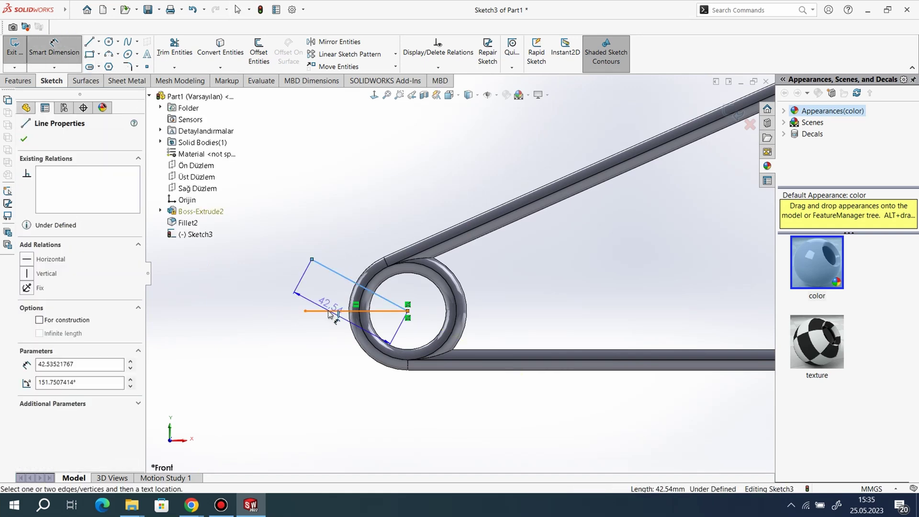
click(313, 294)
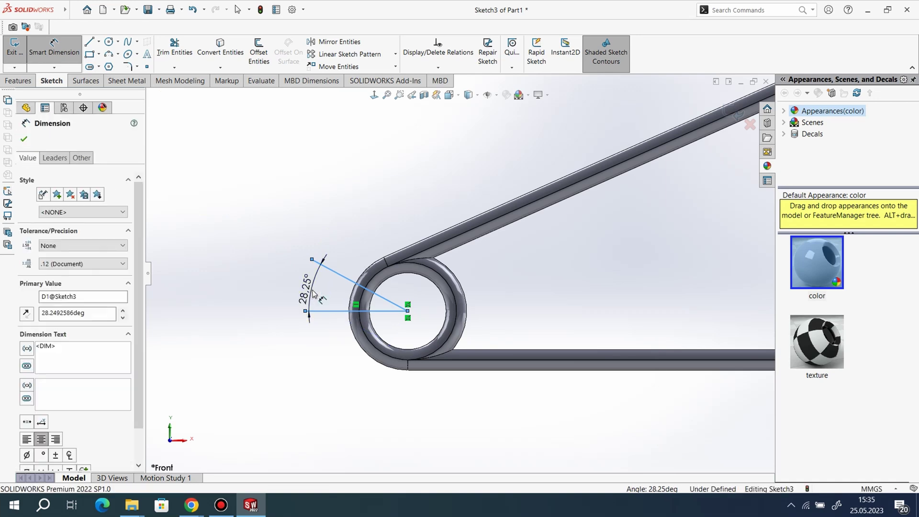
text(18.5)
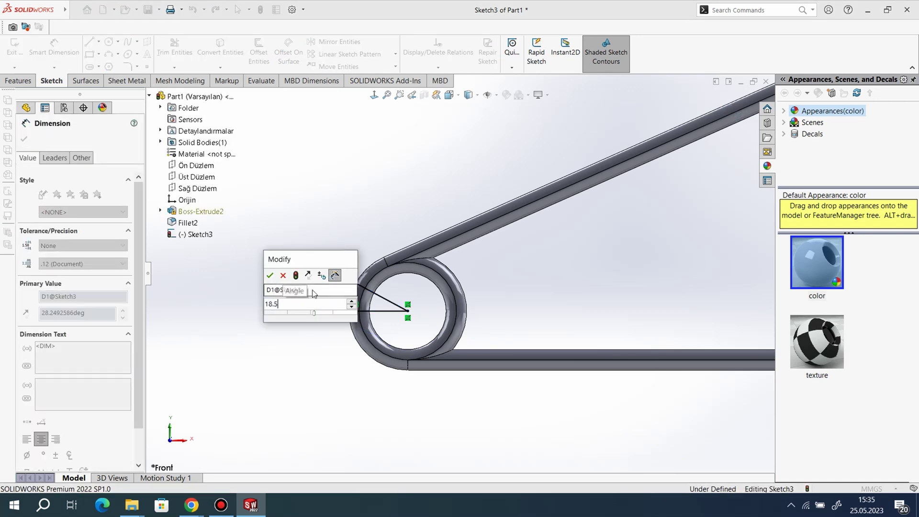
key(Return)
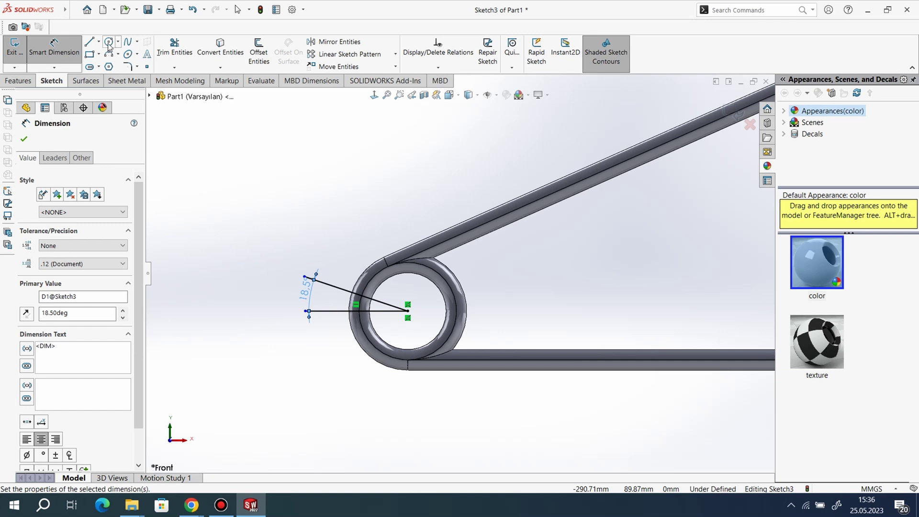
- Close a wedge with a lower slanted line from the ring's centre and an upright line about 27.5 mm long joining the outer ends
click(89, 44)
click(305, 346)
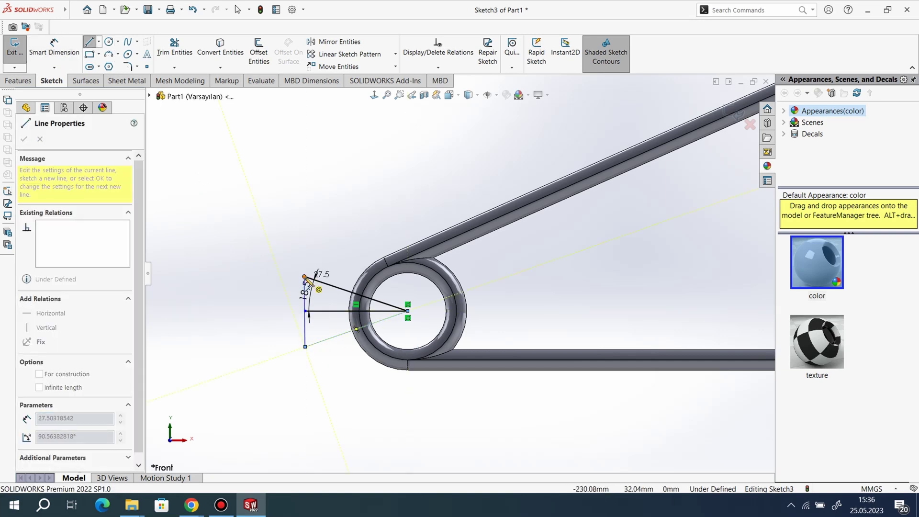
click(305, 276)
right_click(279, 213)
click(293, 220)
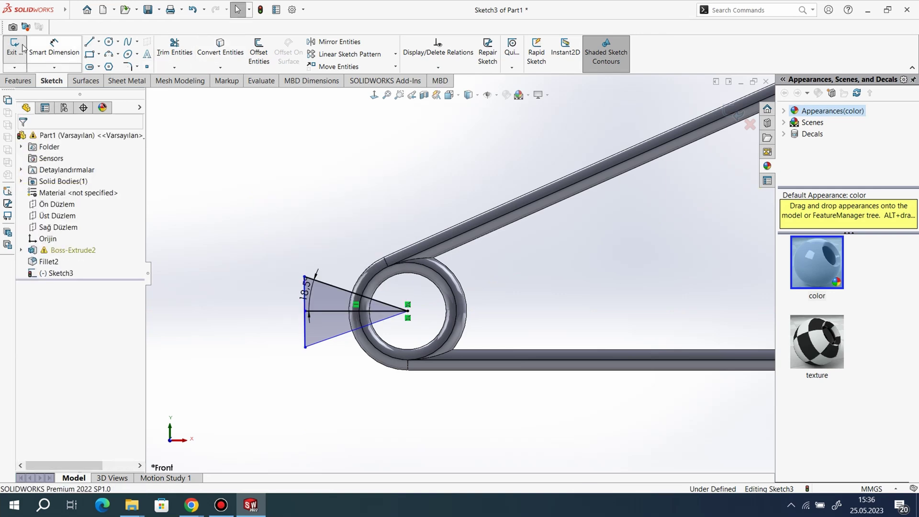
- Dimension the angle between the wedge's upper and lower slanted lines as 37°
click(54, 47)
click(339, 331)
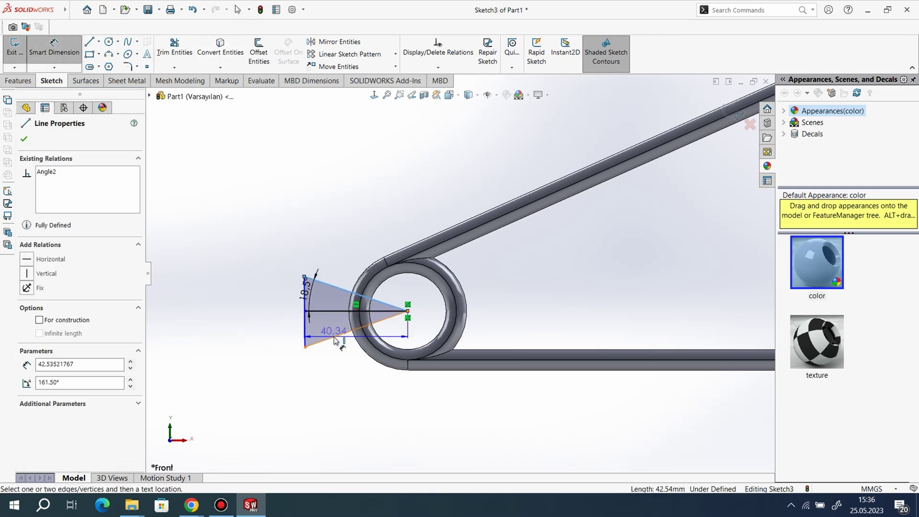
click(335, 287)
click(330, 313)
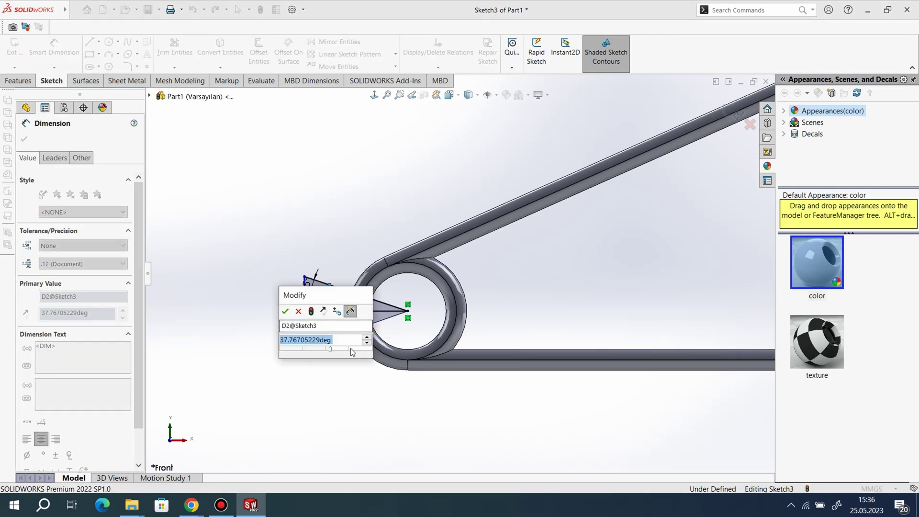
text(37)
key(Return)
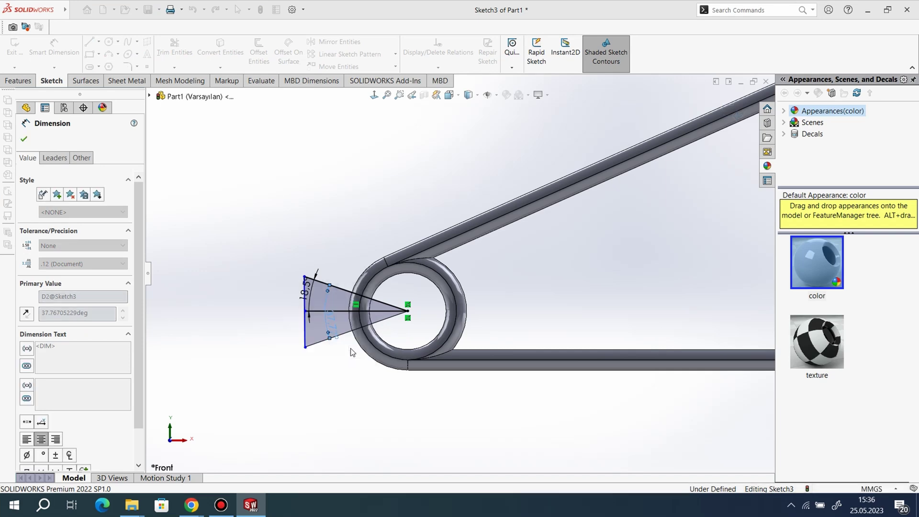
right_click(322, 233)
click(349, 265)
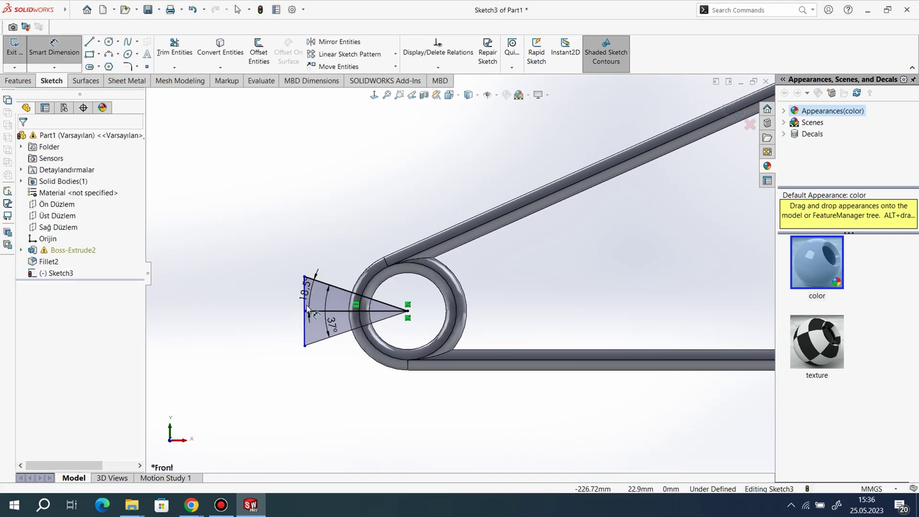
click(303, 287)
right_click(303, 287)
click(232, 263)
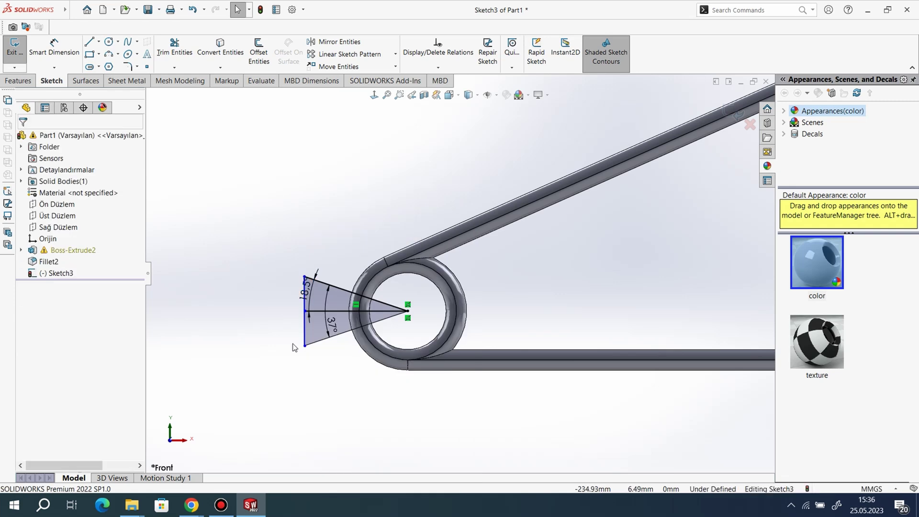
- Make the wedge's outer closing line vertical and convert the horizontal middle line to construction geometry
right_click(303, 327)
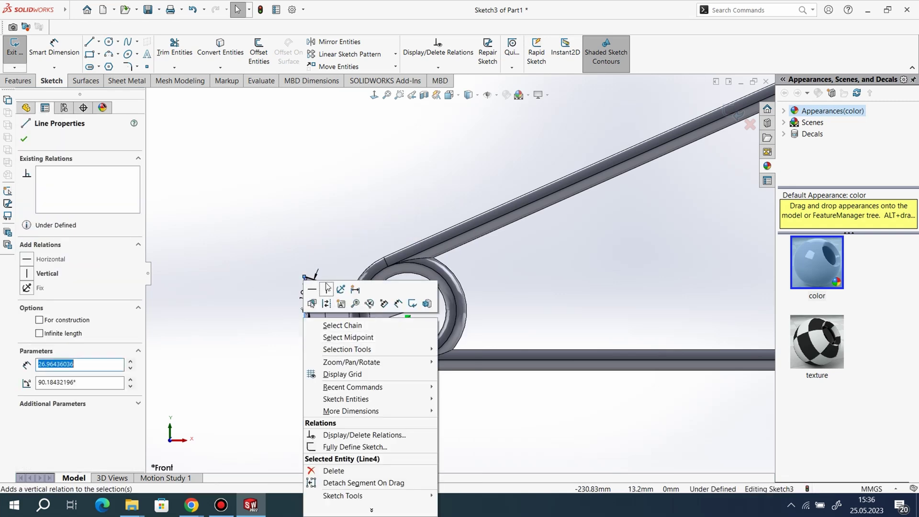
key(Escape)
click(276, 335)
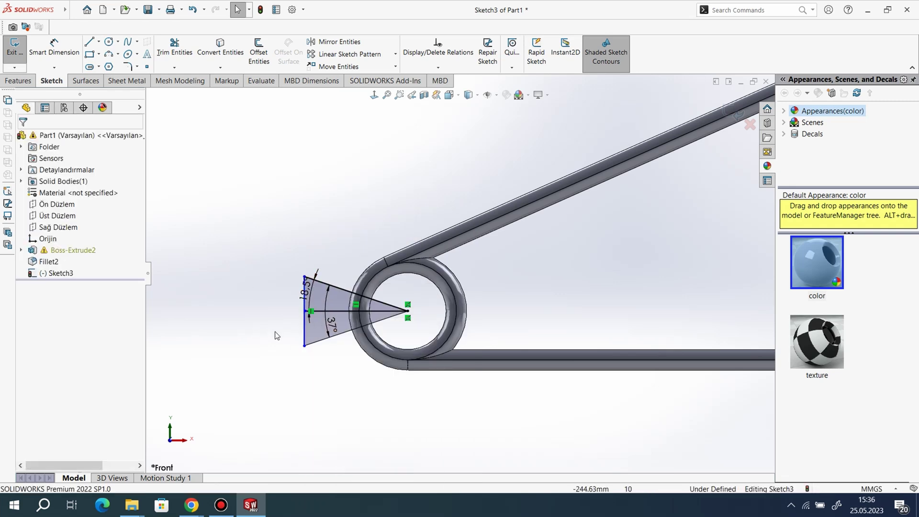
right_click(320, 312)
click(344, 302)
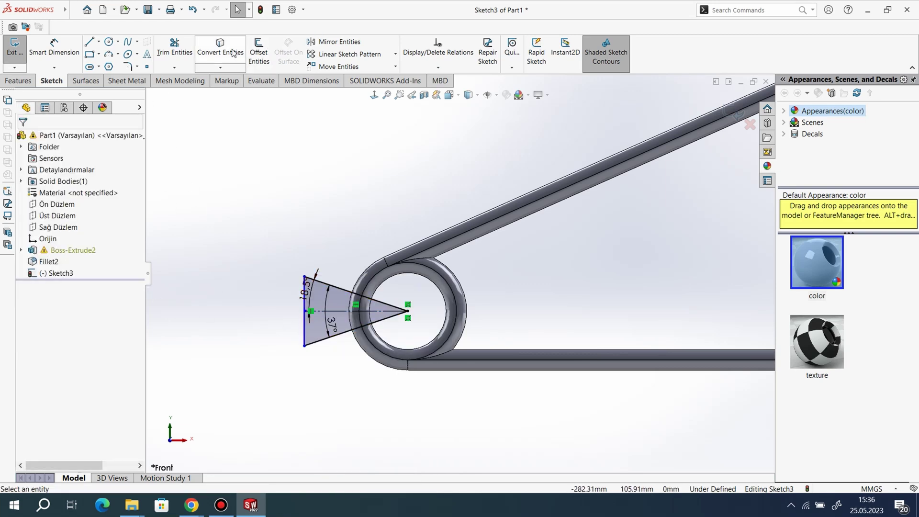
- Draw a vertical centerline about 76 mm long upward from the origin at the middle of the hanger's lower bar
click(99, 42)
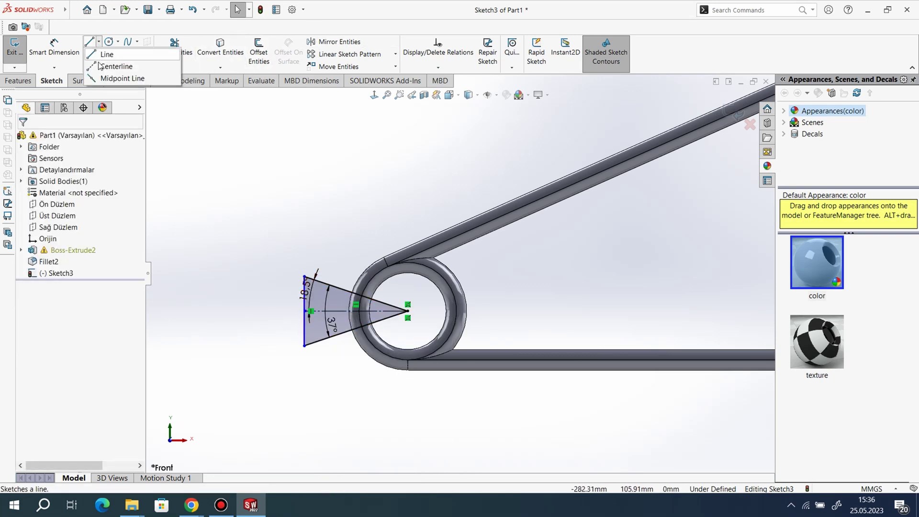
click(115, 64)
scroll(243, 242, up, 5)
scroll(620, 306, up, 3)
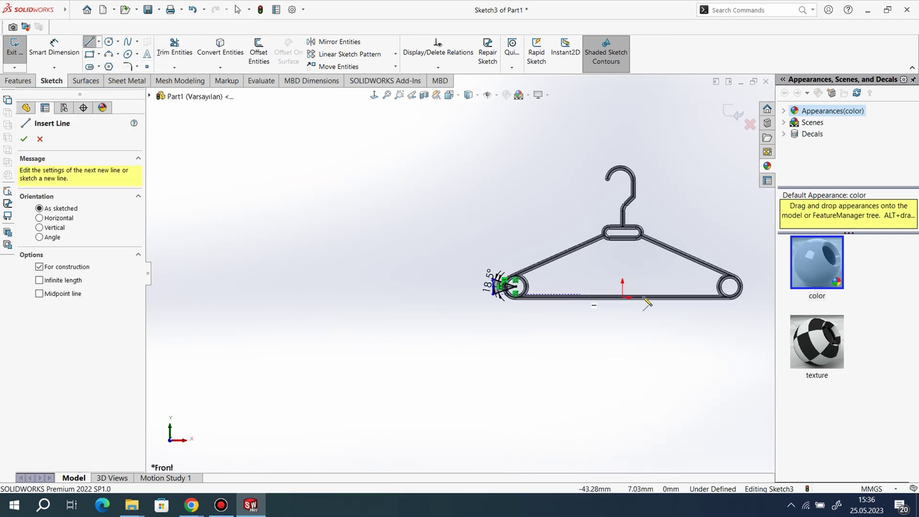
click(558, 296)
click(558, 233)
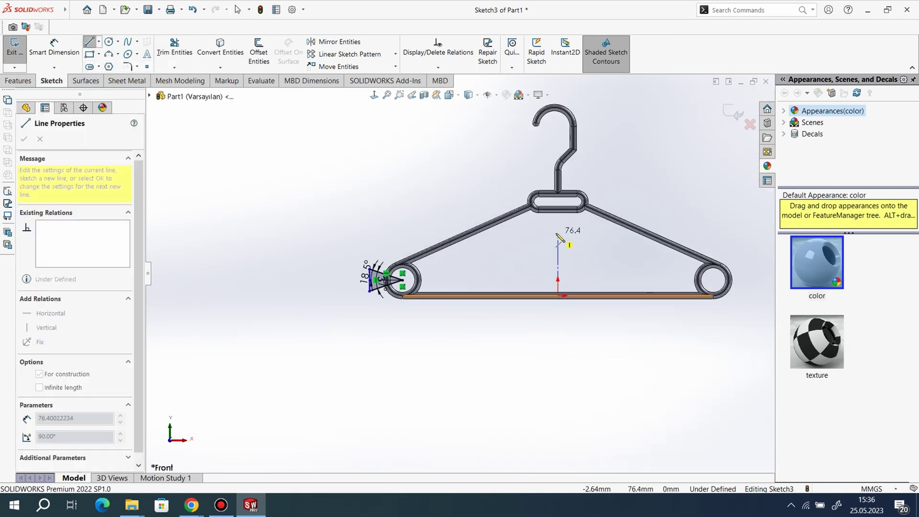
right_click(325, 157)
click(335, 186)
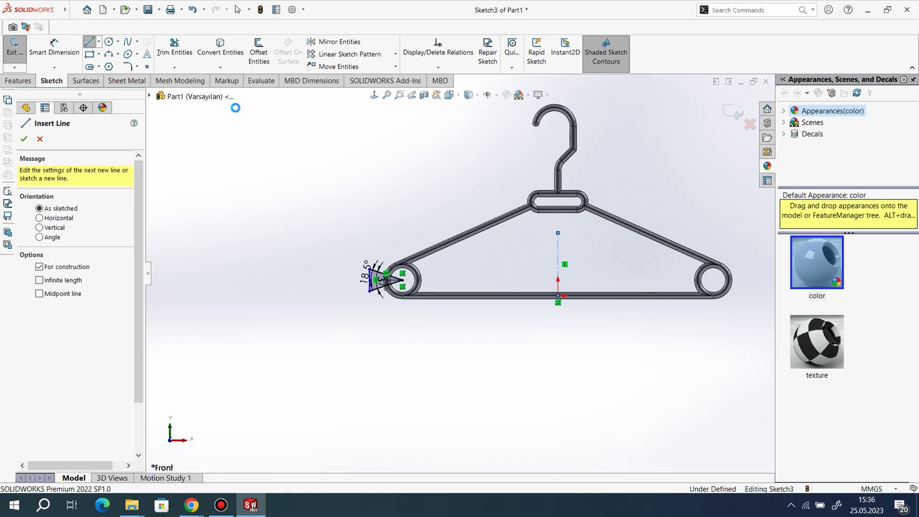
- Mirror the wedge's three outline lines about the vertical centerline onto the right ring
click(333, 42)
click(381, 279)
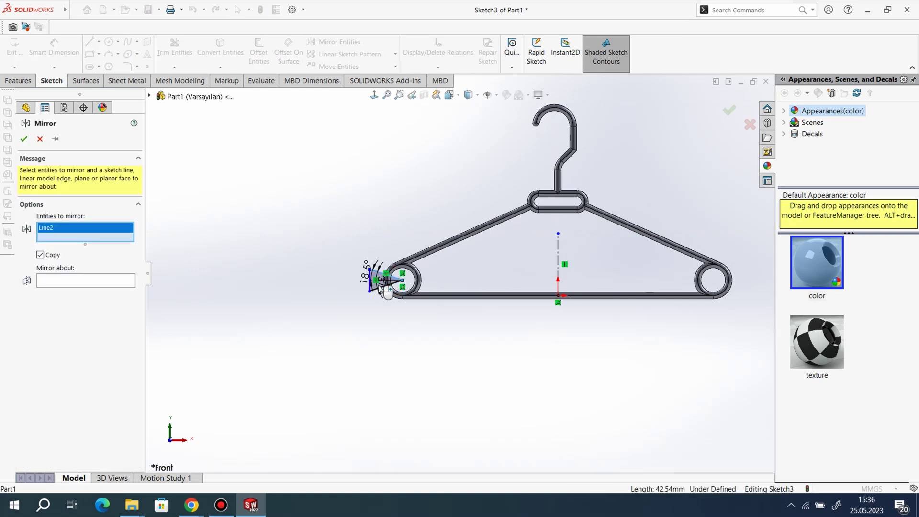
click(380, 291)
click(372, 291)
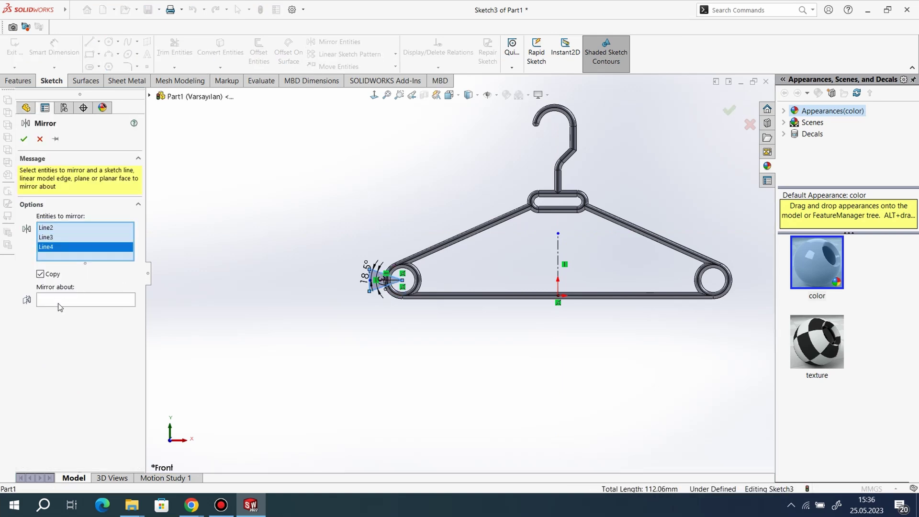
click(557, 245)
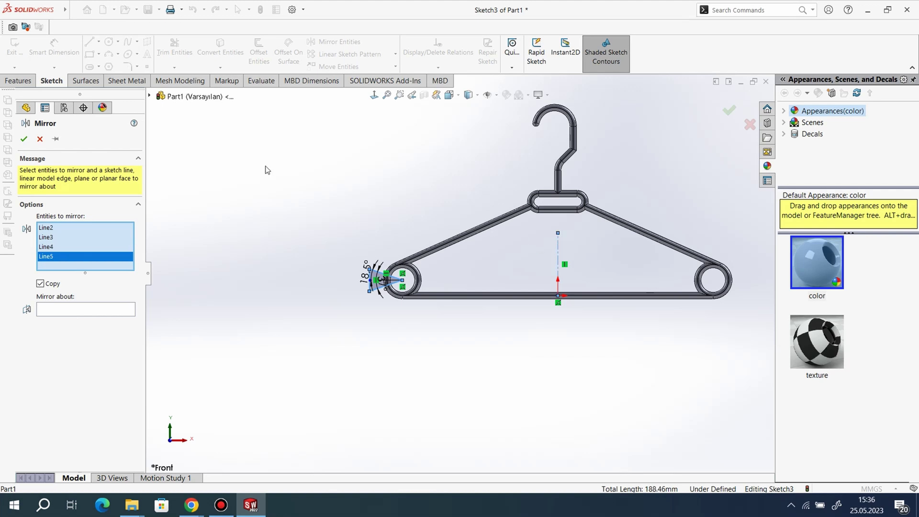
right_click(59, 261)
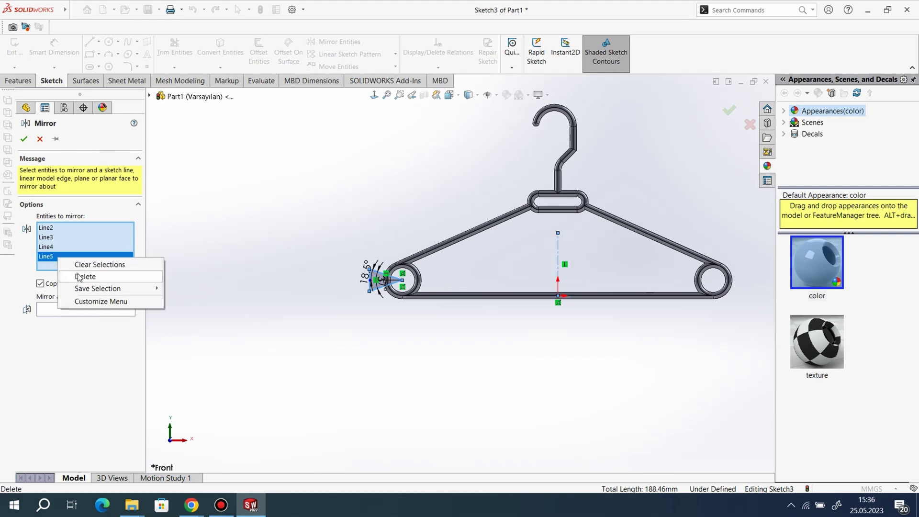
click(90, 275)
click(557, 252)
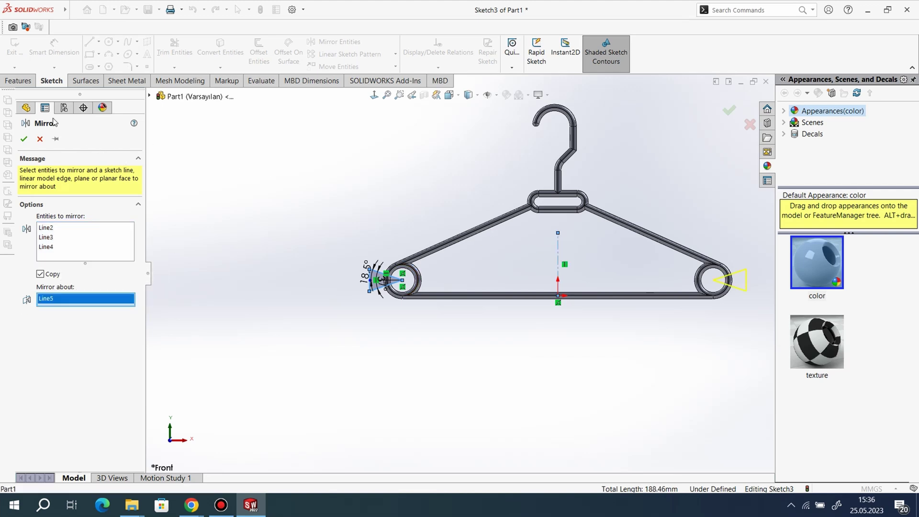
click(24, 140)
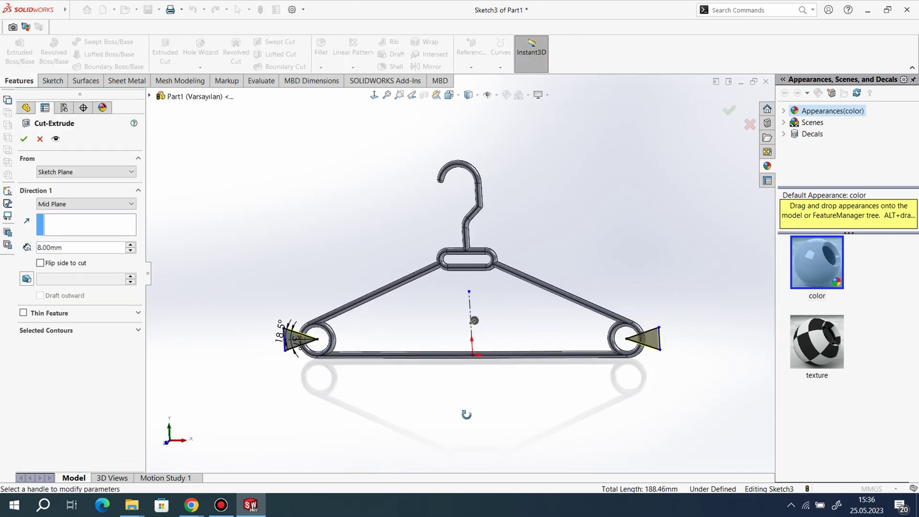
- Cut-extrude both wedges through the outer sides of the hanger's rings, Mid Plane, with a depth of 8 mm
key(Return)
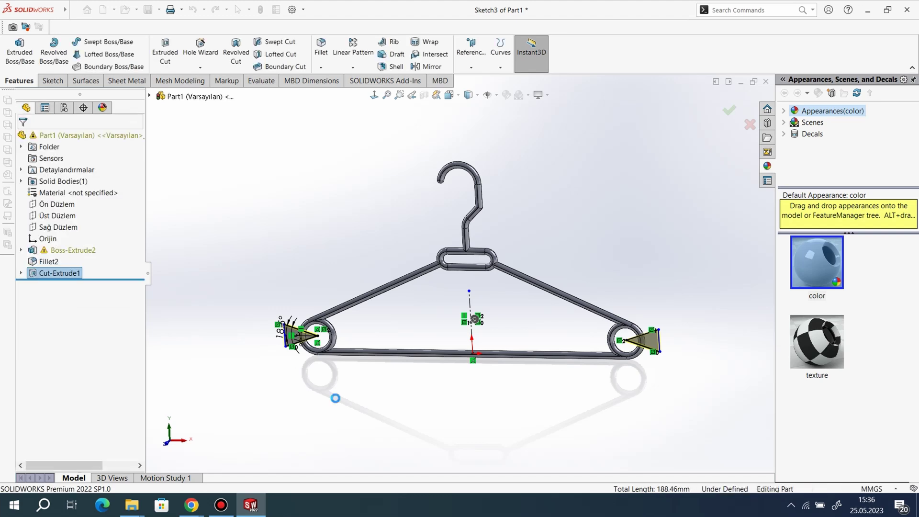
- Start a 4 mm fillet on the two cut end faces of the hanger's left ring opening
middle_drag(376, 309, 370, 155)
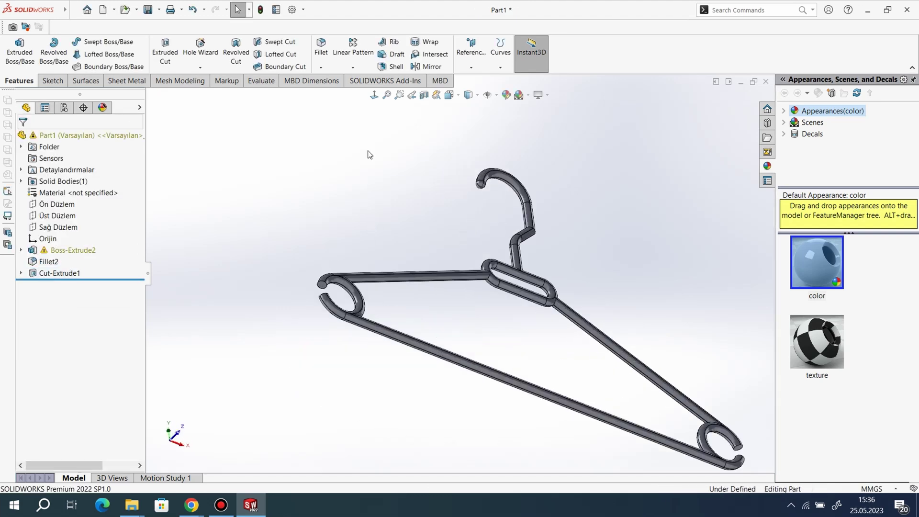
click(322, 48)
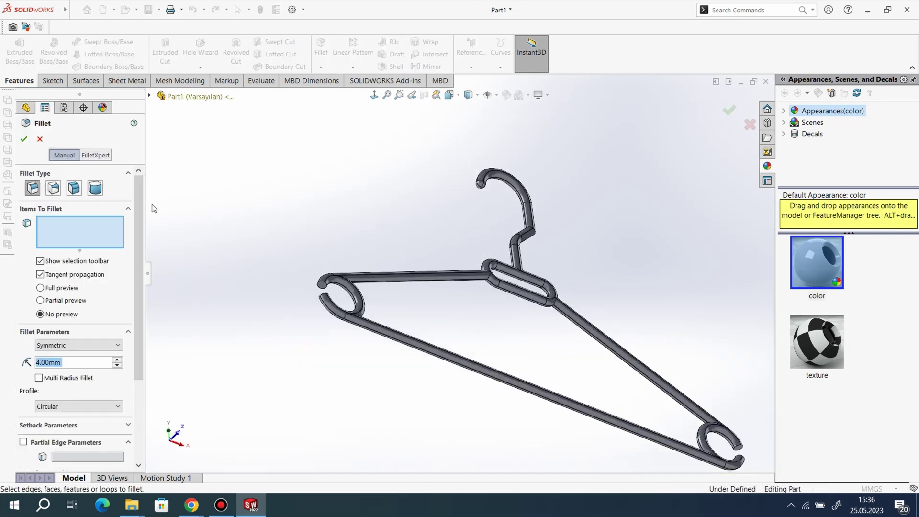
scroll(324, 286, up, 6)
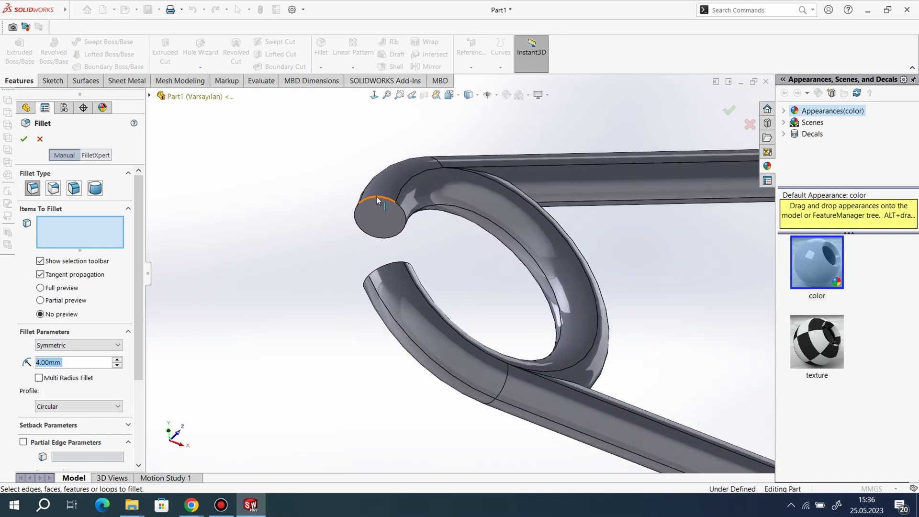
click(385, 229)
scroll(324, 253, up, 3)
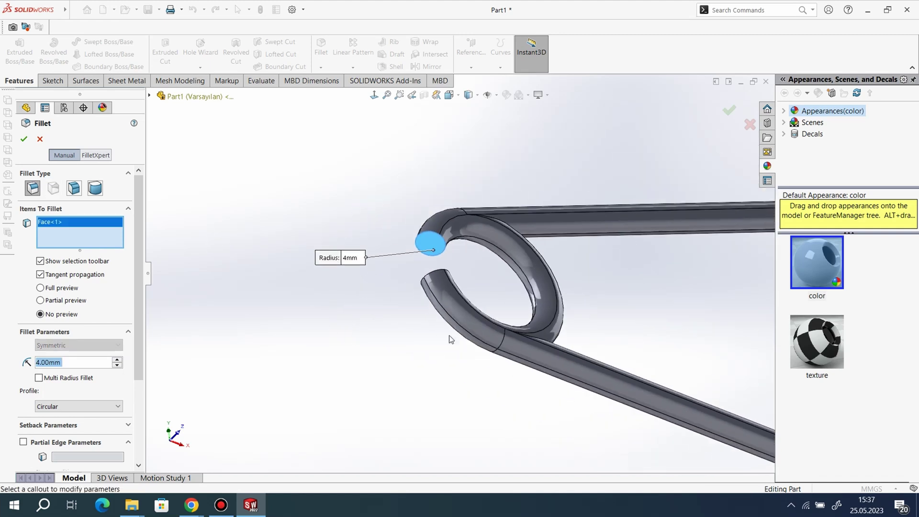
middle_drag(450, 338, 412, 407)
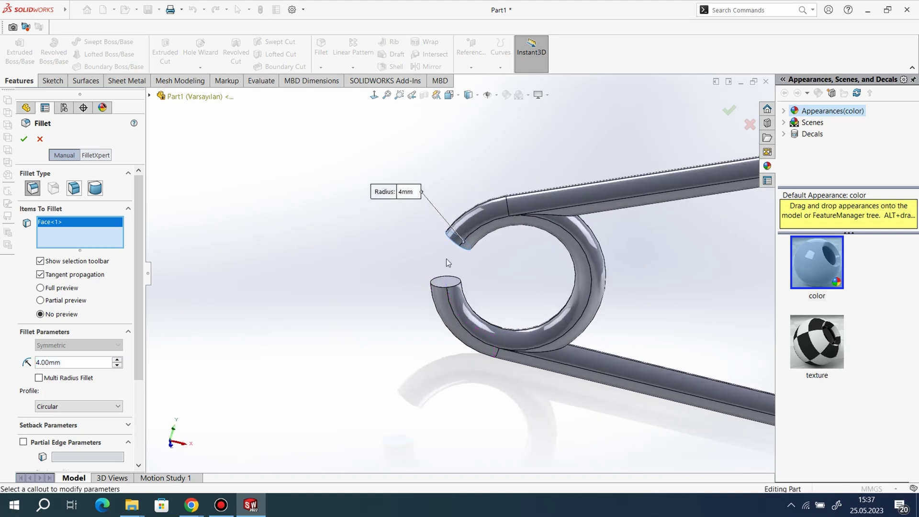
click(439, 285)
- Add the two cut end faces of the right ring opening to the fillet and apply it
scroll(314, 247, down, 5)
scroll(731, 387, up, 5)
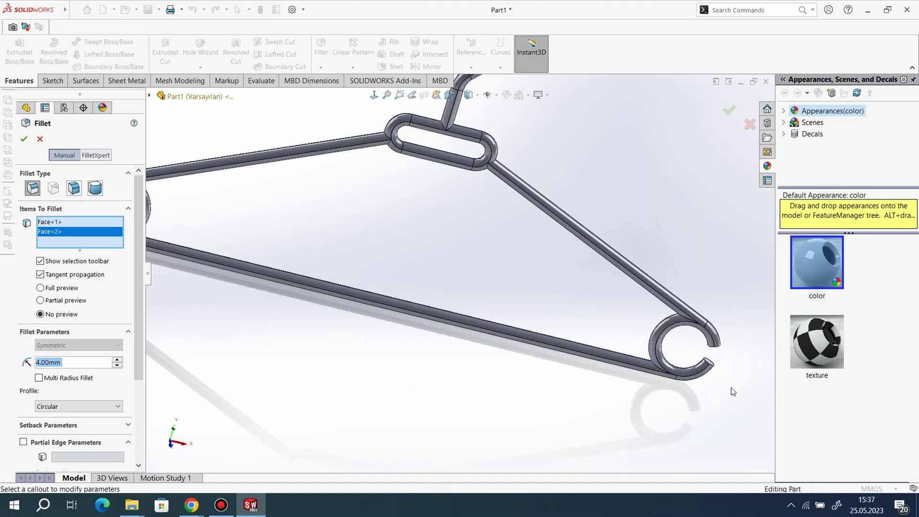
scroll(731, 387, up, 5)
click(467, 247)
middle_drag(510, 296, 537, 208)
click(521, 200)
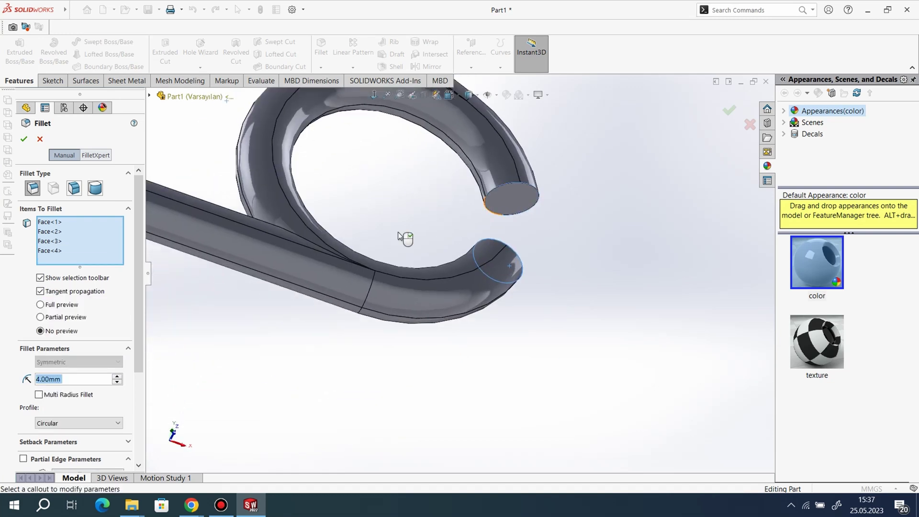
click(25, 139)
- Try blue, dark red and medium gray as the whole part's appearance color, and apply light gray from the standard swatches
scroll(643, 343, down, 9)
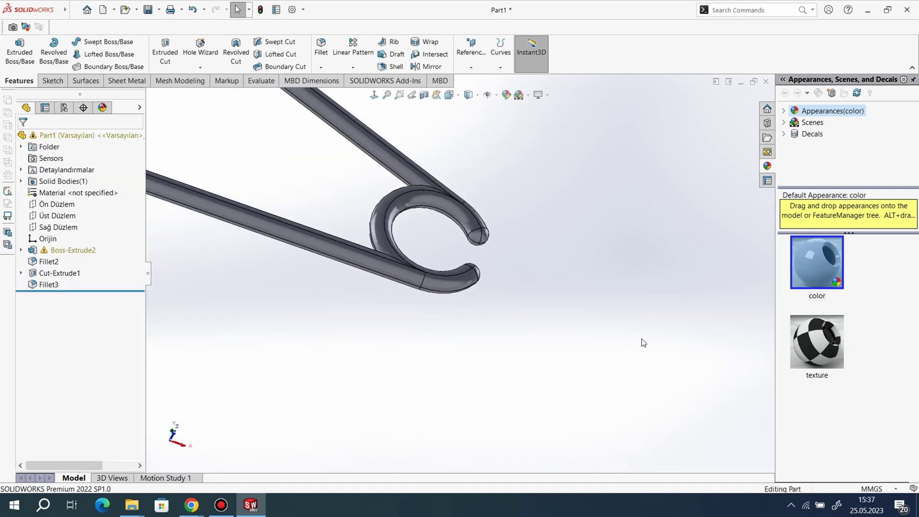
scroll(616, 313, up, 4)
middle_drag(327, 197, 299, 260)
click(508, 98)
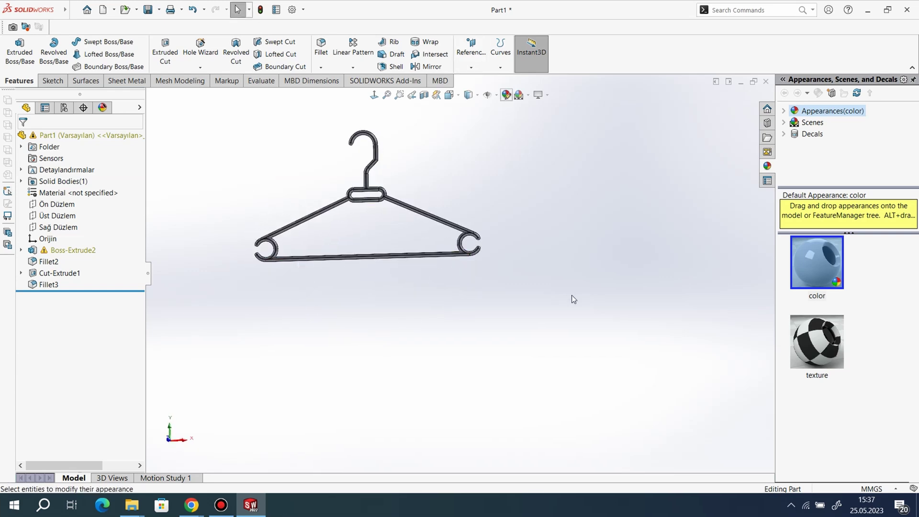
scroll(441, 241, down, 4)
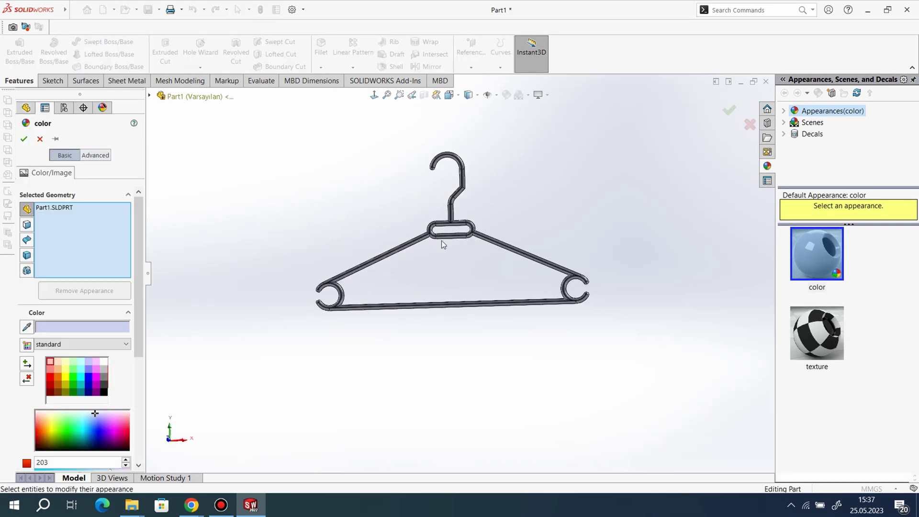
click(89, 378)
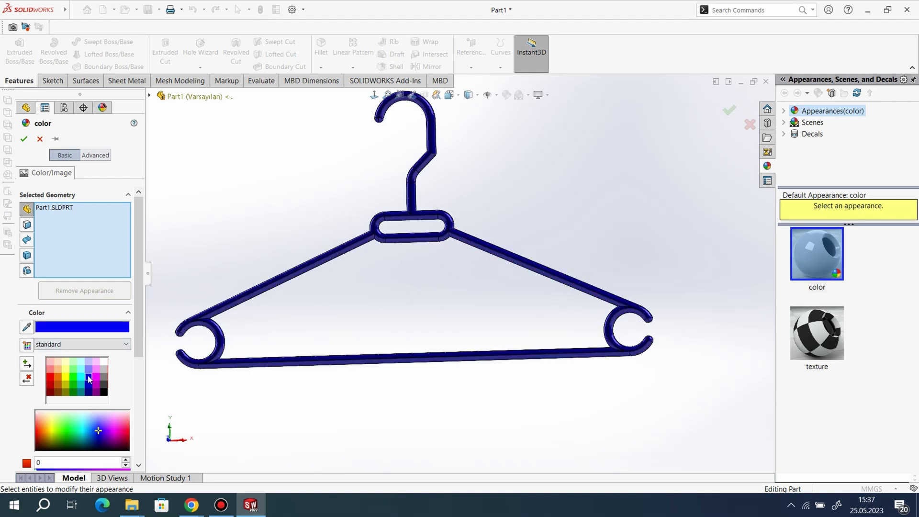
click(51, 383)
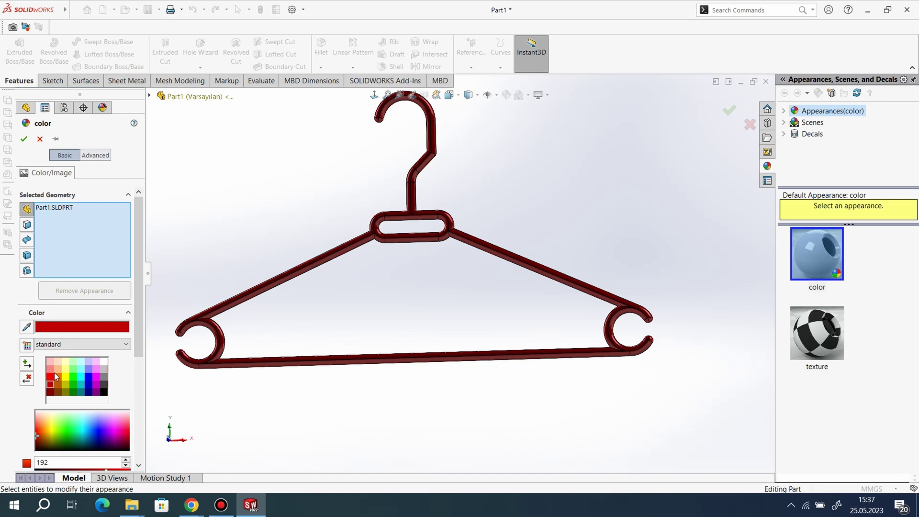
click(104, 378)
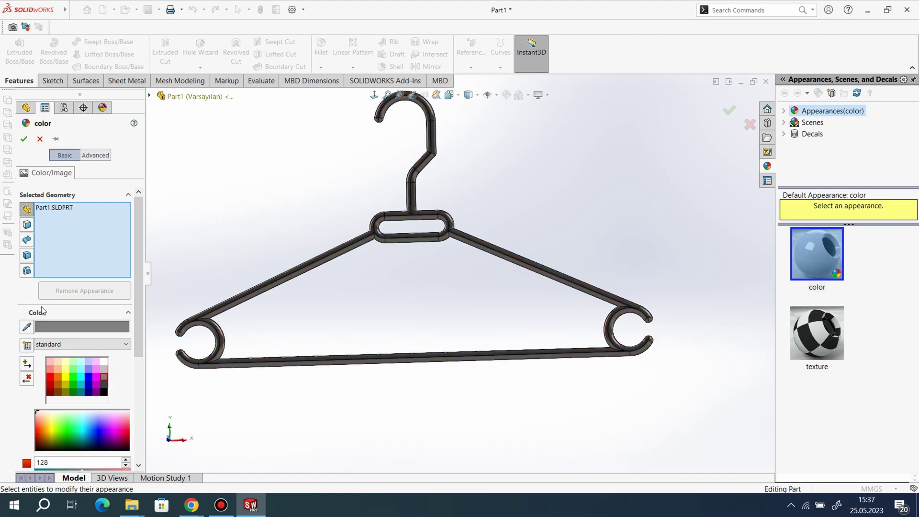
click(105, 370)
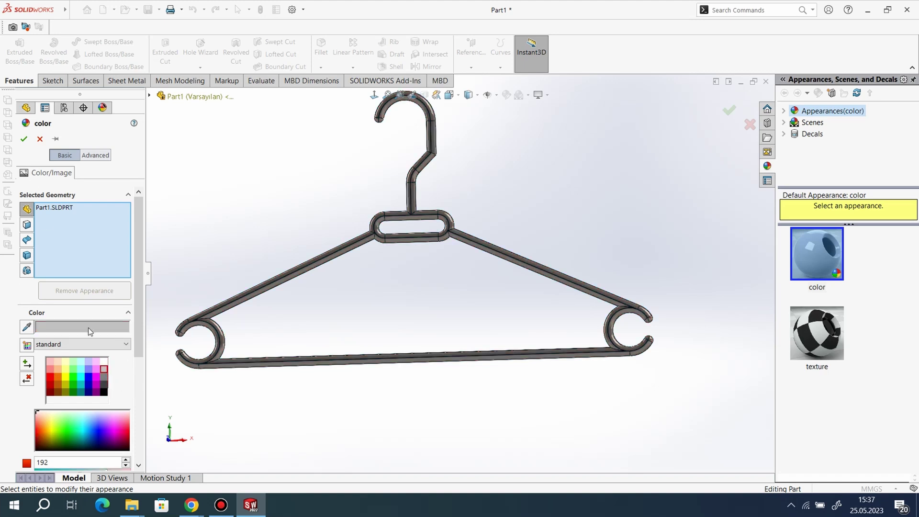
click(24, 138)
scroll(558, 288, up, 3)
scroll(429, 200, down, 2)
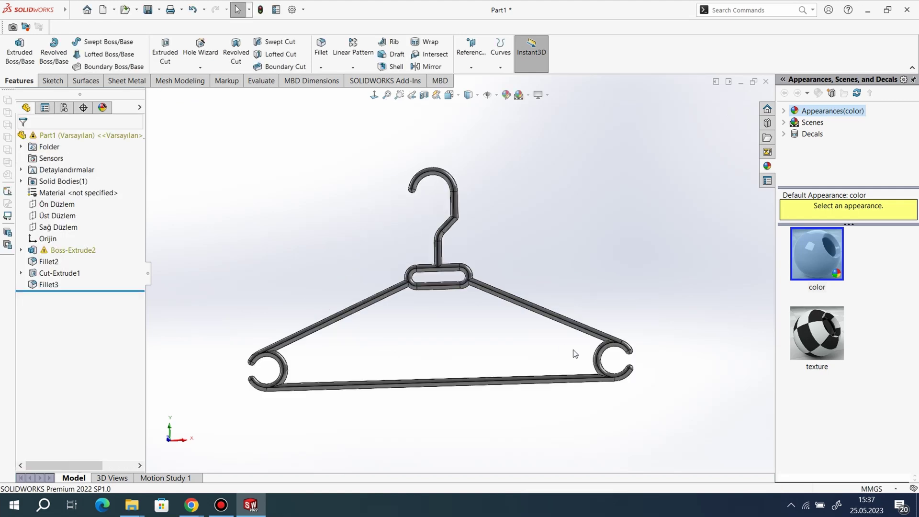
middle_drag(563, 340, 362, 347)
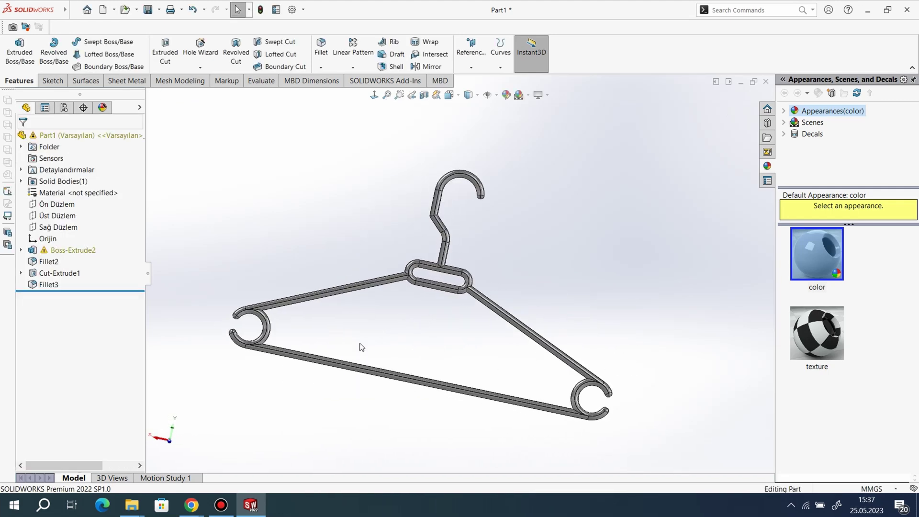
middle_drag(582, 331, 354, 331)
middle_drag(727, 341, 319, 336)
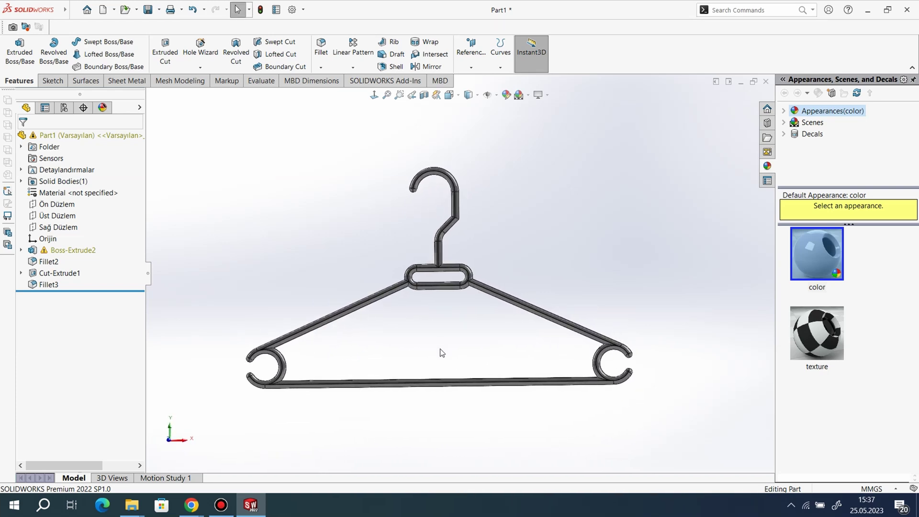